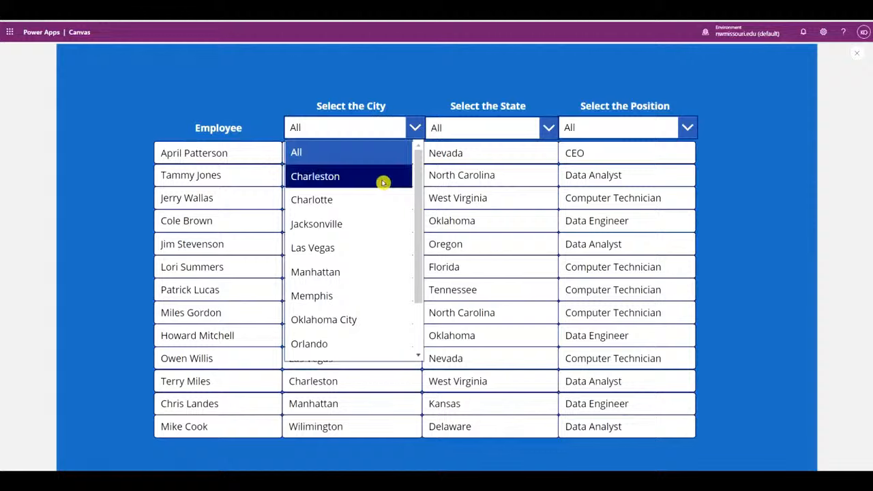
Try the finished app's city and state filters, filtering employees by North Carolina and resetting the state to All.
left_click(415, 129)
left_click(375, 154)
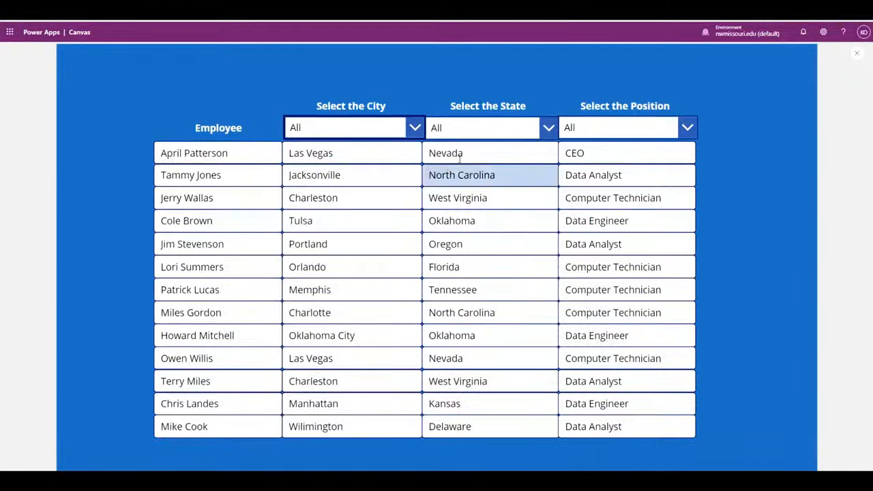
left_click(548, 129)
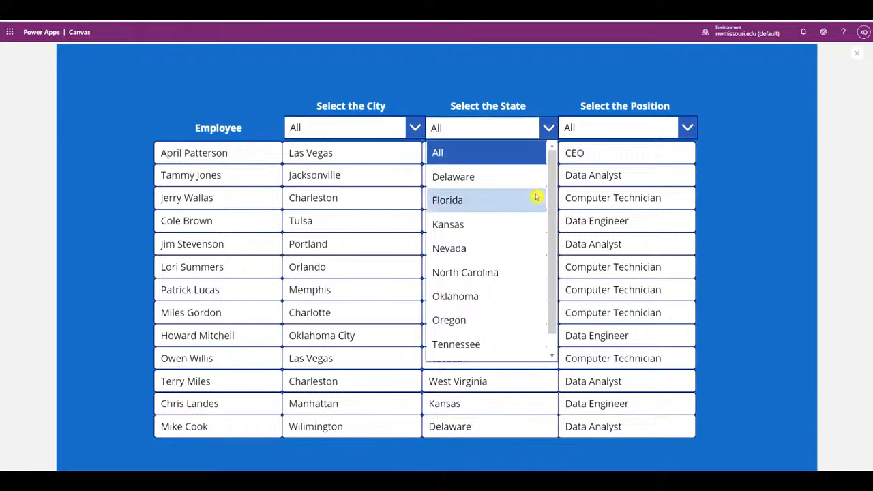
left_click(478, 272)
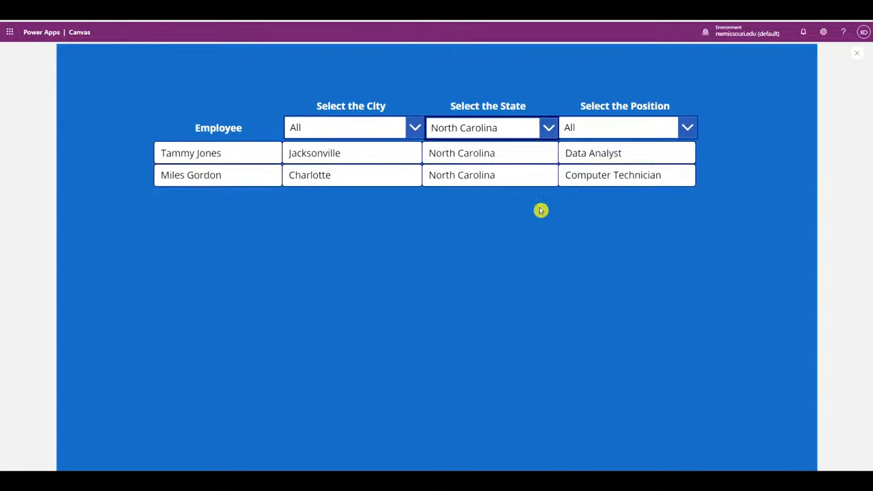
left_click(550, 130)
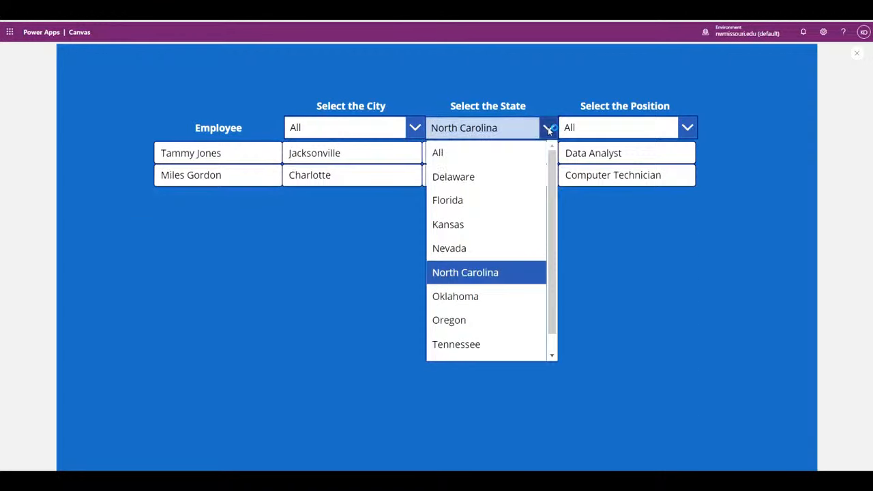
left_click(516, 151)
Try the position filter with Data Analyst and reset it to All.
left_click(687, 127)
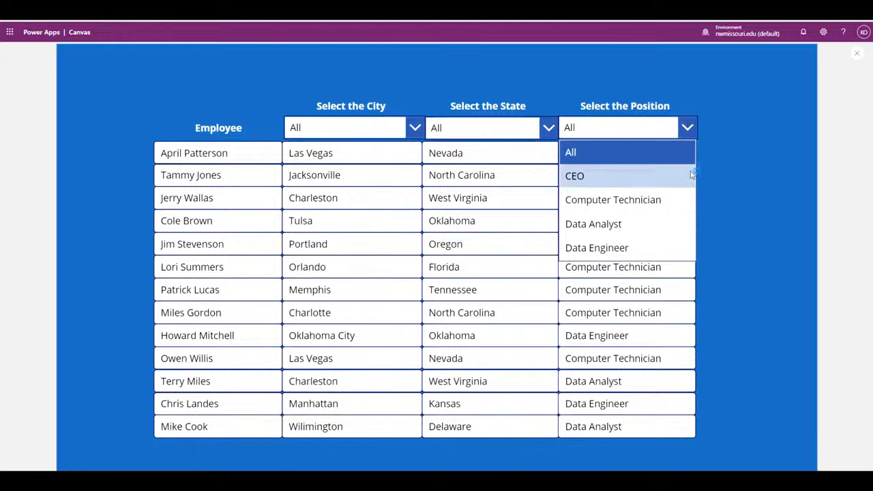
left_click(643, 225)
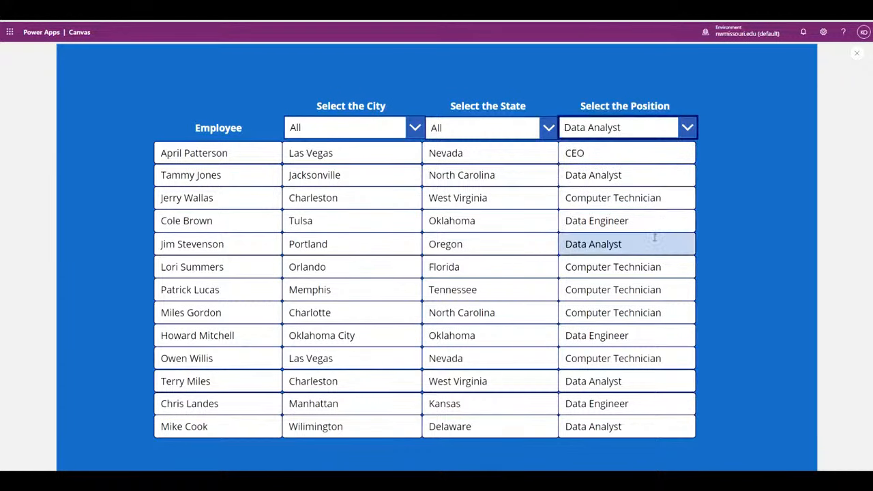
left_click(687, 129)
left_click(667, 148)
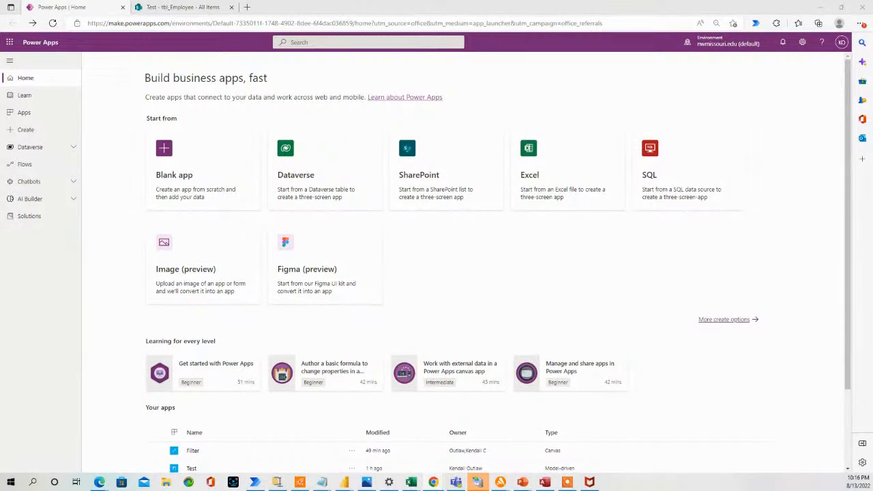
Create a blank canvas app named "Filter Gallery" in Tablet format.
left_click(164, 151)
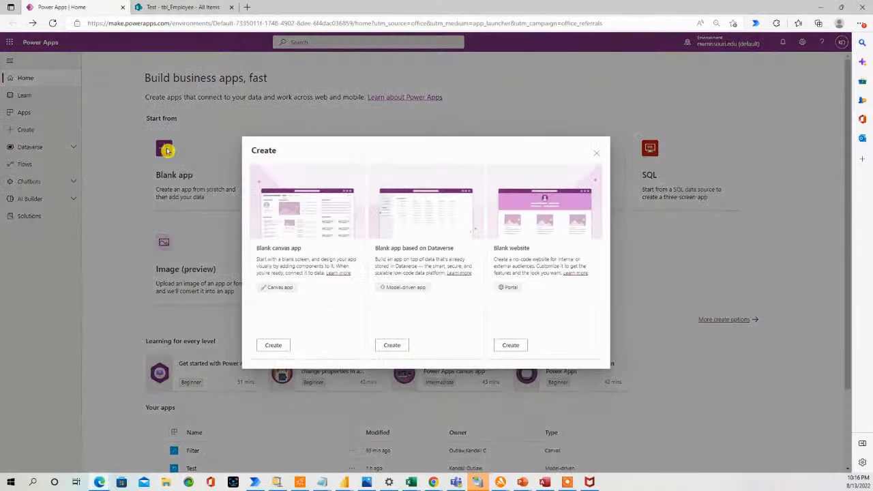
left_click(274, 345)
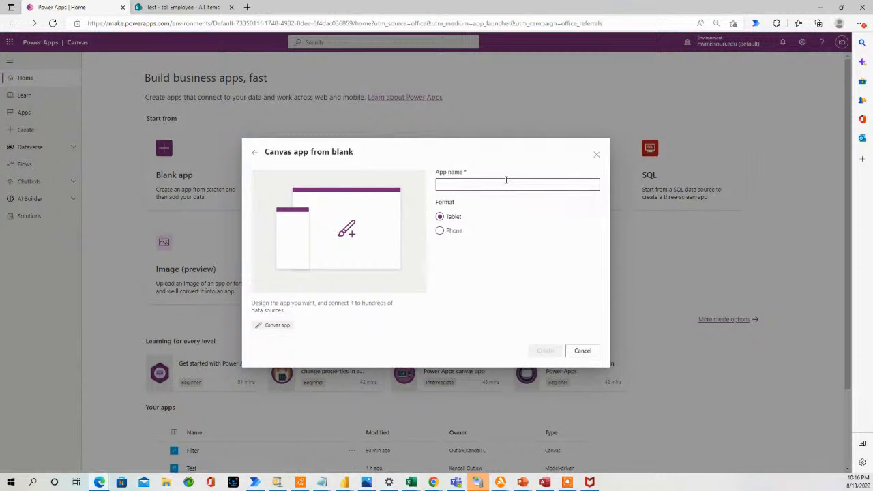
type("filter")
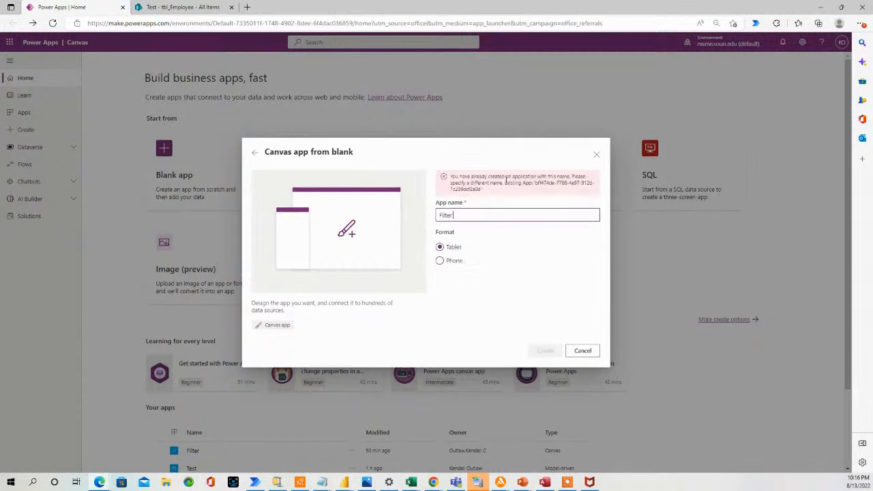
type(" Callery")
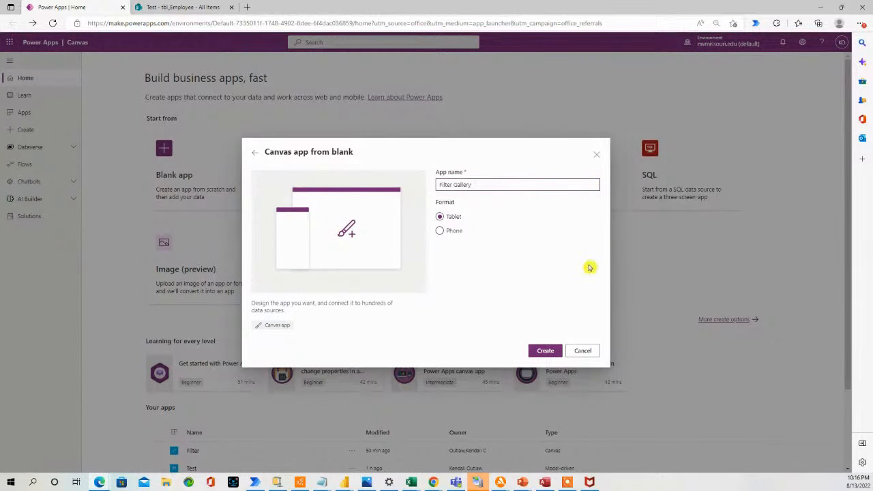
left_click(547, 350)
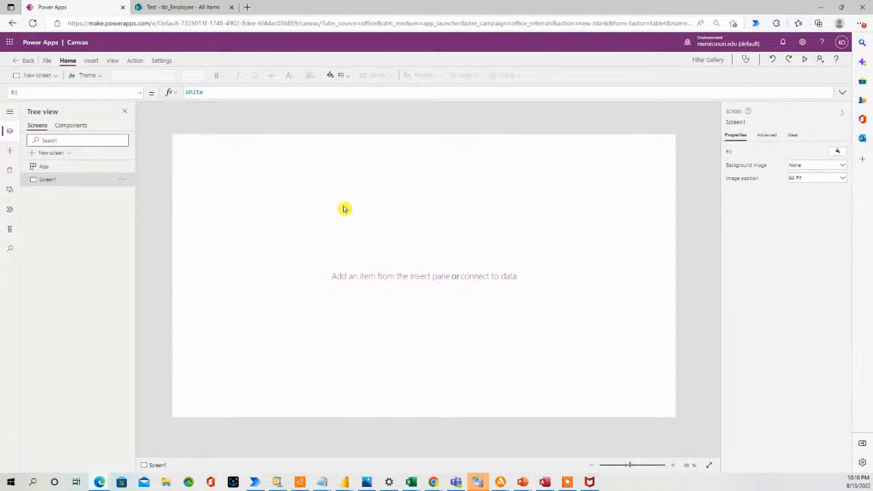
Review the tbl_Employee list in SharePoint and connect it to the Filter Gallery app as a data source.
left_click(190, 9)
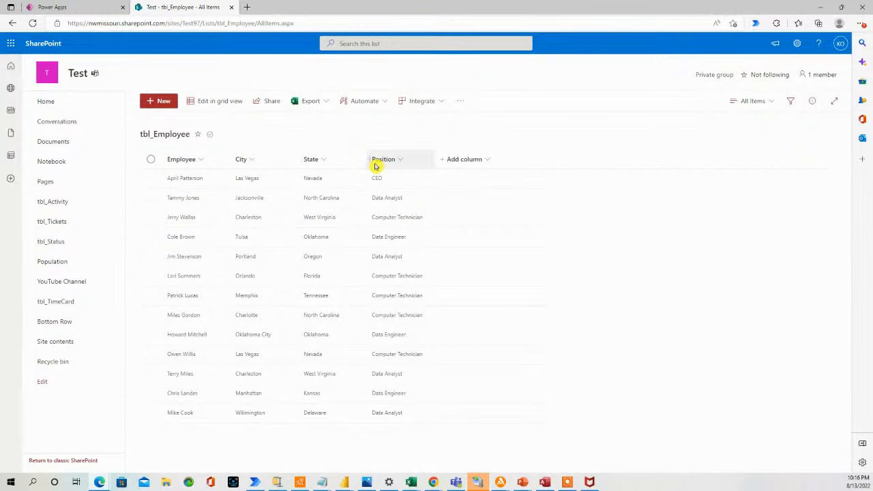
left_click(90, 6)
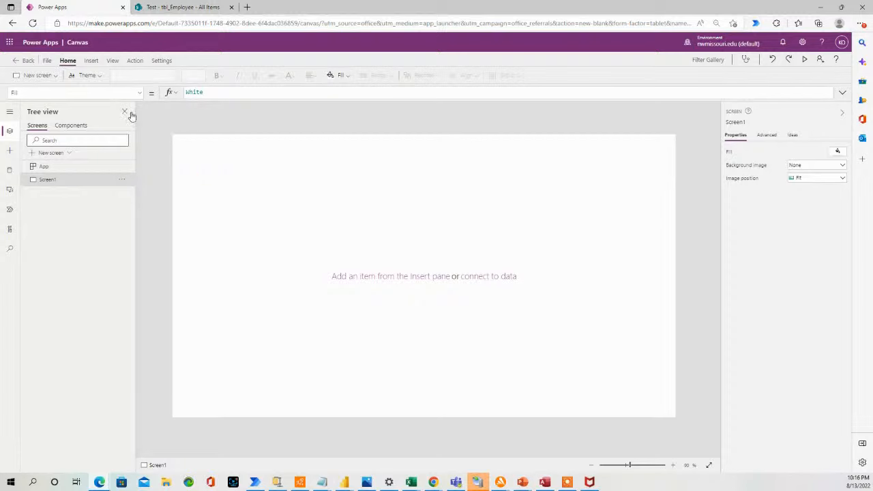
left_click(9, 170)
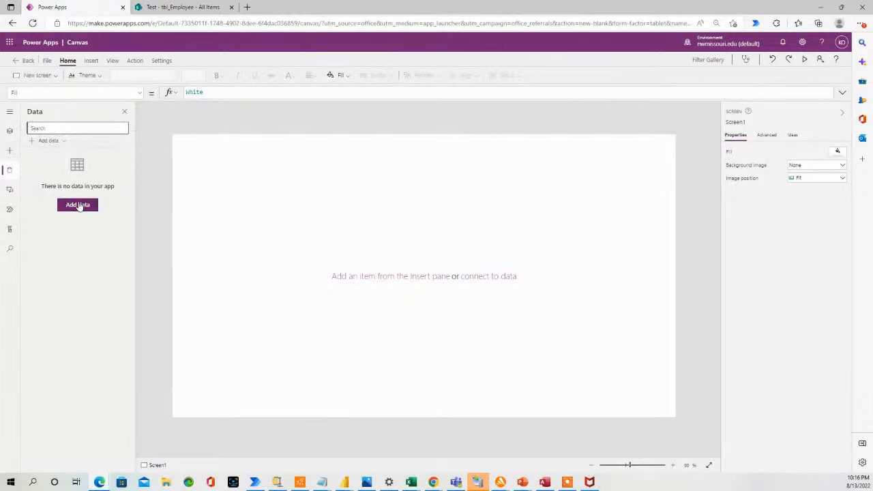
left_click(78, 205)
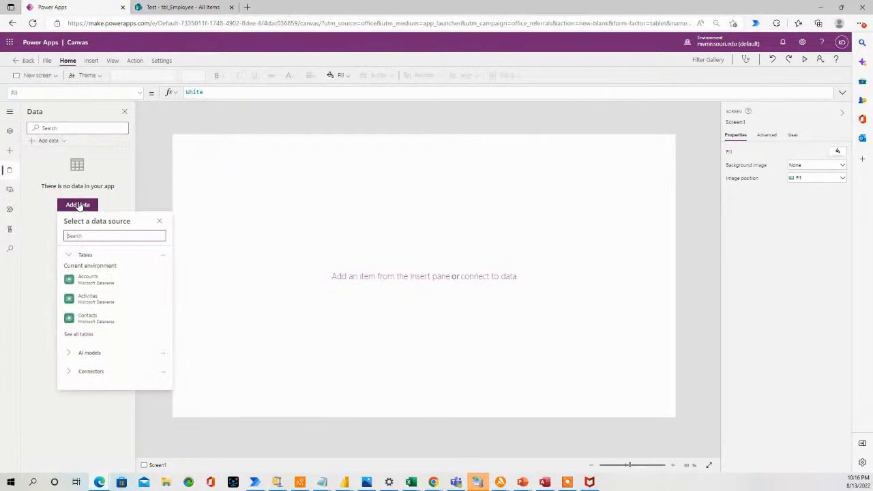
left_click(113, 373)
scroll(122, 378, "down", 2)
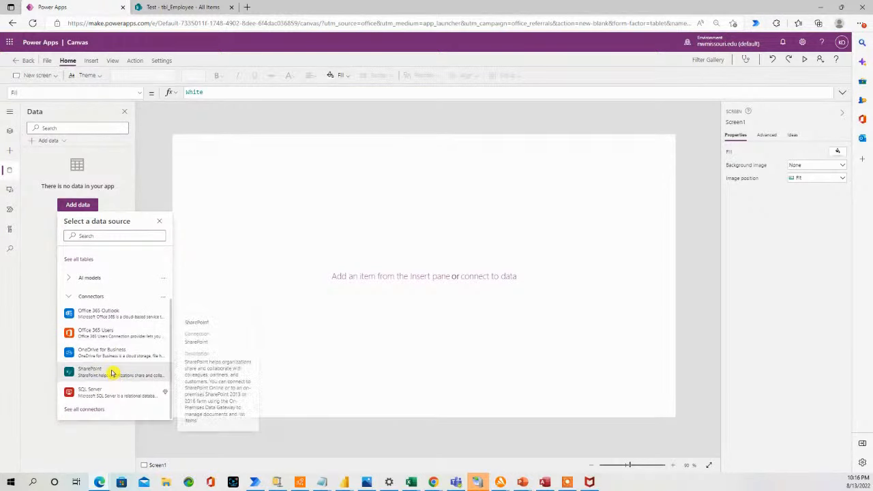
left_click(113, 370)
left_click(108, 256)
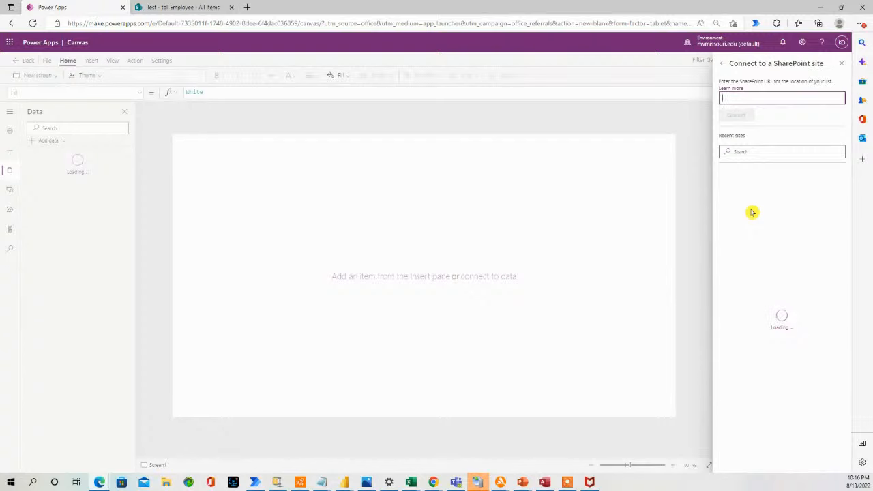
left_click(762, 185)
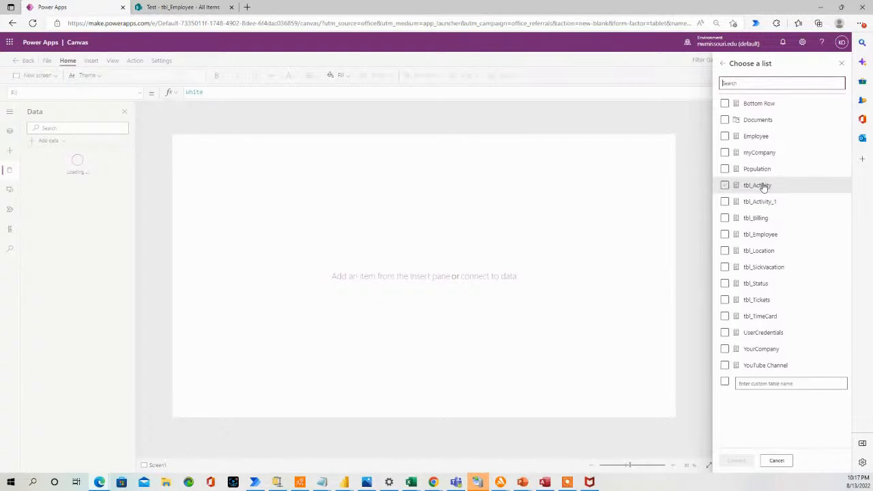
left_click(725, 234)
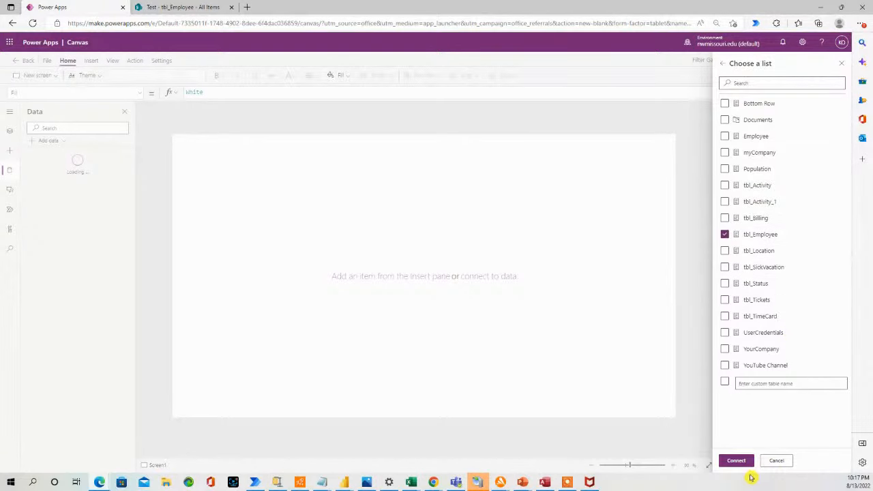
left_click(736, 460)
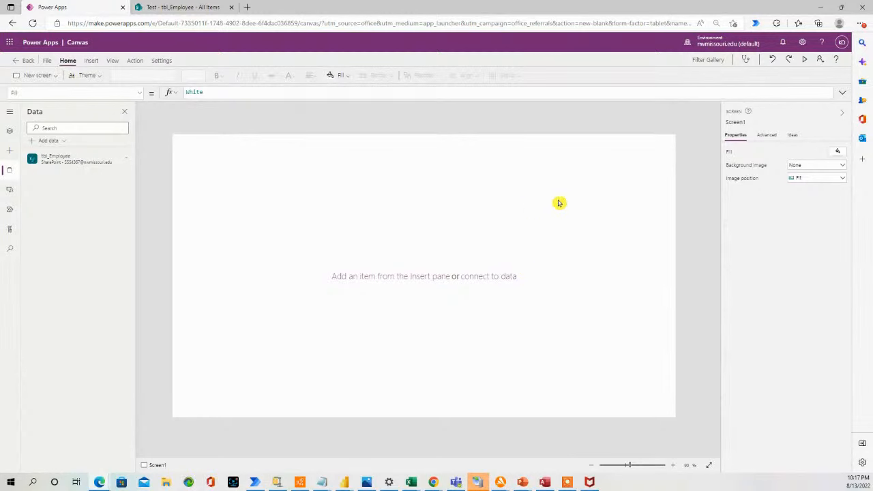
Insert a blank vertical gallery bound to tbl_Employee, about 1053 wide, positioned at about X 135, Y 125.
left_click(94, 62)
left_click(247, 77)
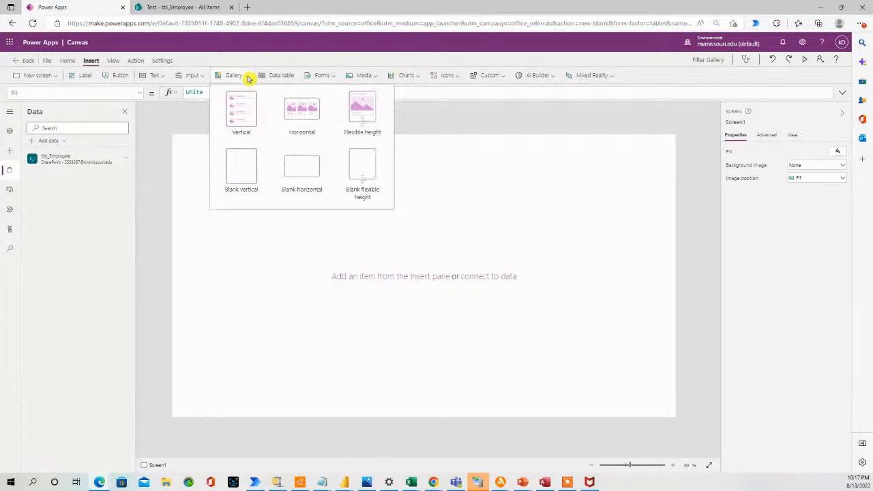
left_click(238, 173)
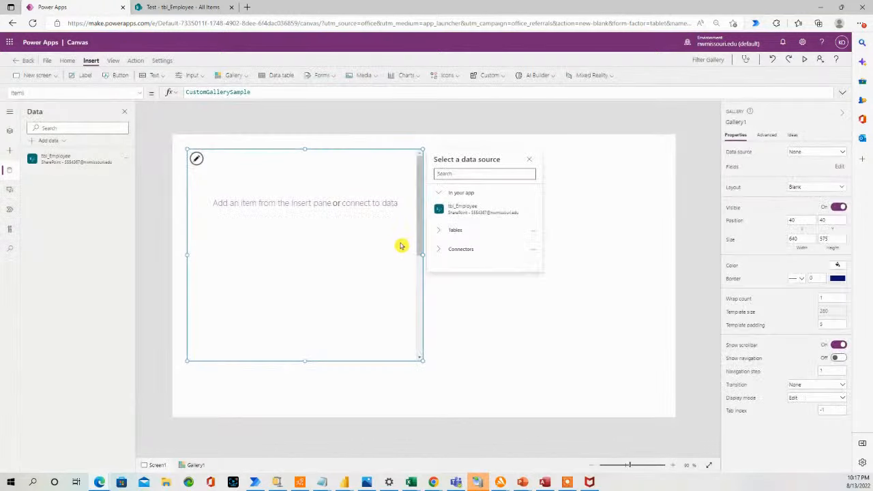
left_click(468, 212)
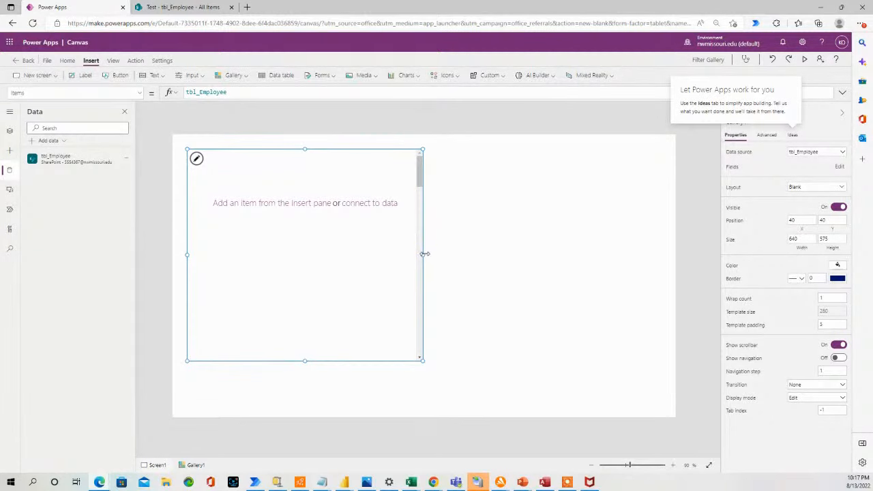
left_click_drag(422, 254, 575, 254)
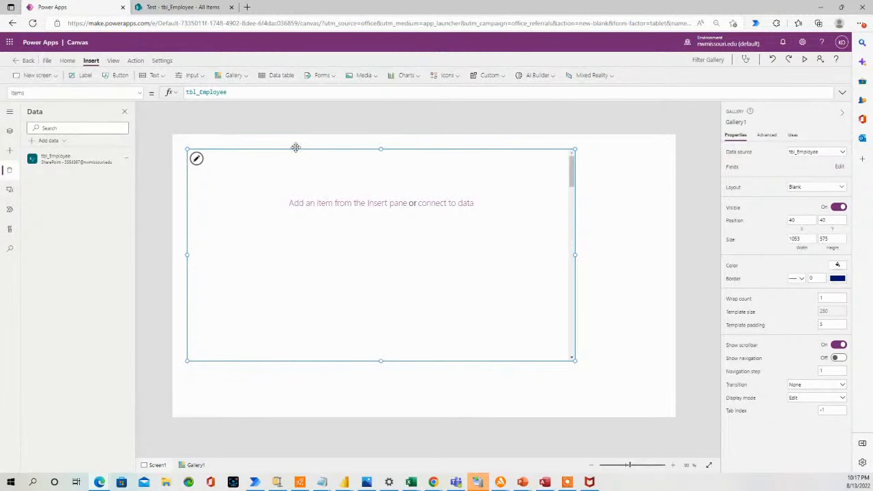
left_click_drag(302, 148, 339, 180)
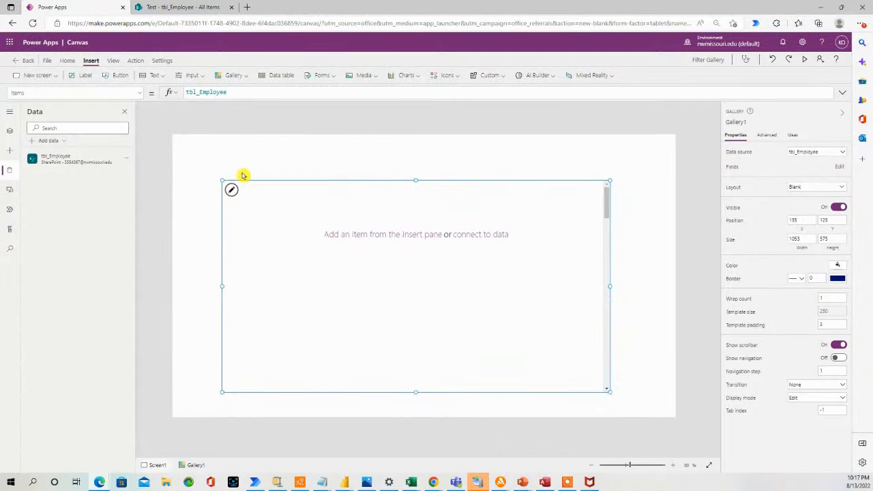
Add a text input inside the gallery's template and shrink it to about 221 wide by 35 high.
left_click(232, 192)
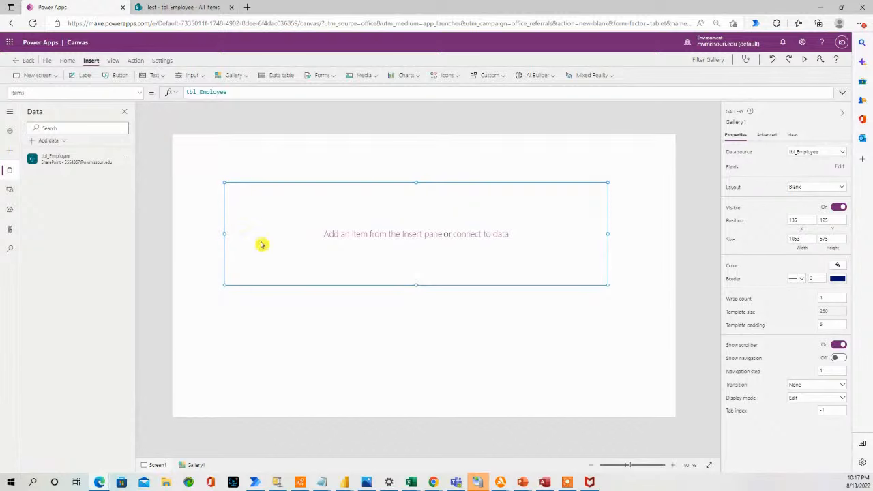
left_click(839, 166)
left_click(711, 111)
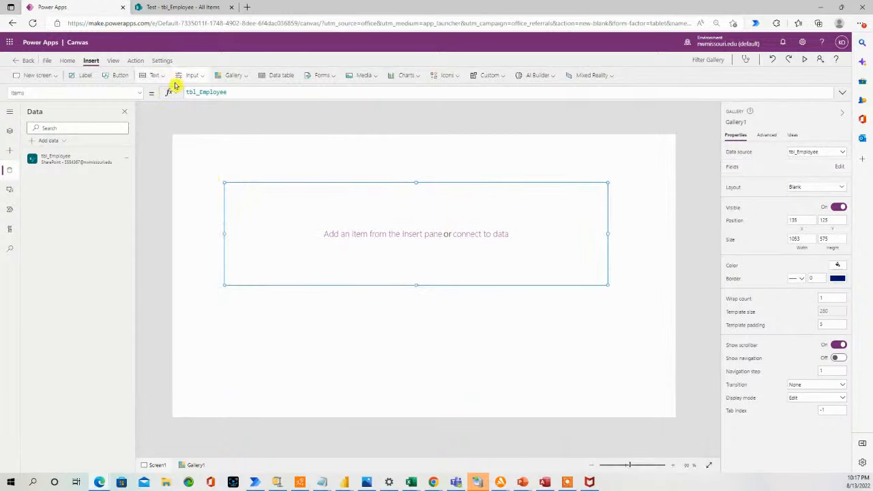
left_click(197, 76)
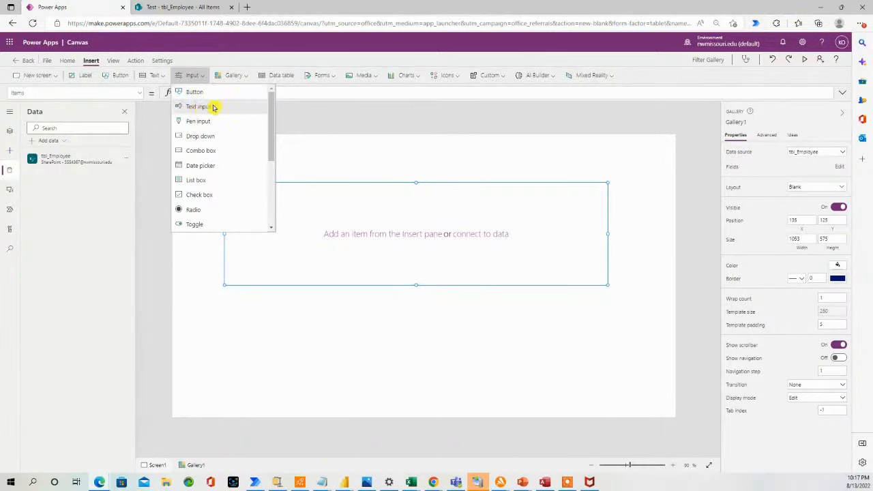
left_click(212, 109)
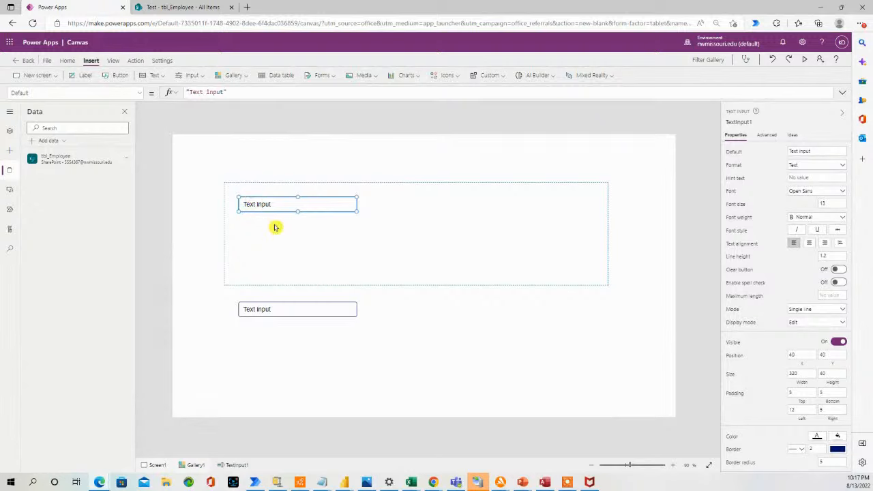
left_click_drag(355, 212, 317, 208)
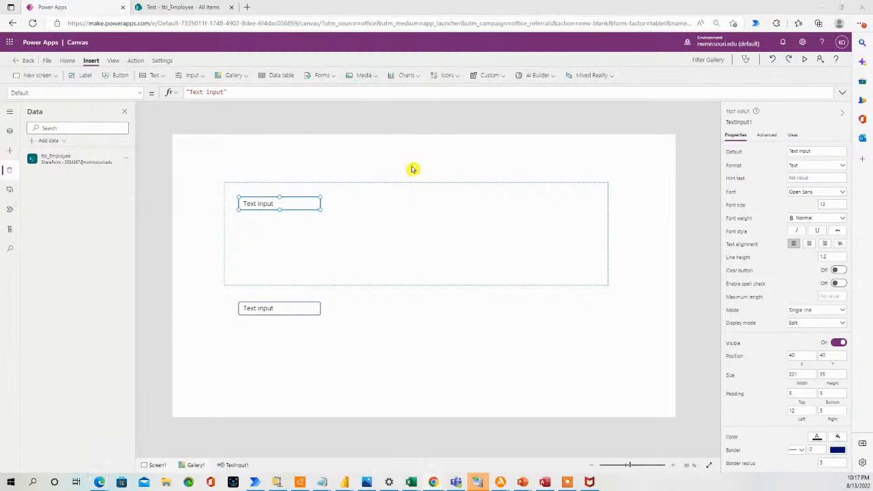
Add three copies of the text input inside the gallery's template, lined up edge to edge in one row at about Y 40.
left_click(386, 203)
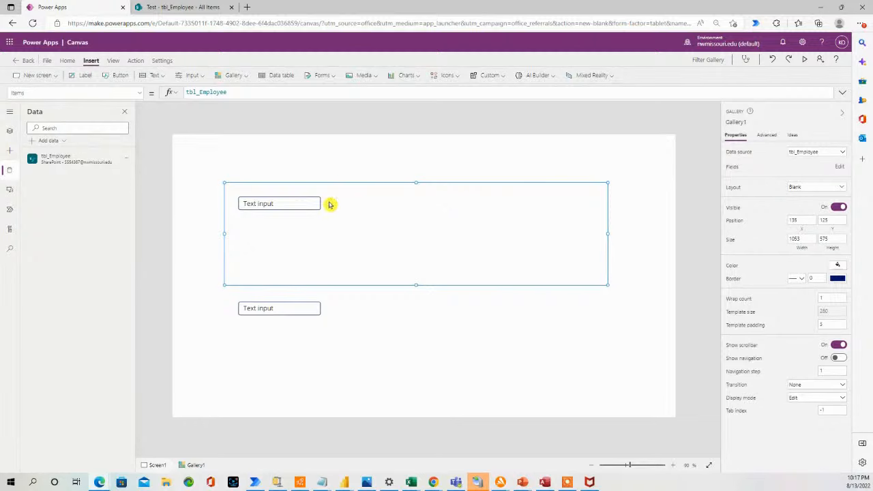
key("ctrl+v")
left_click_drag(306, 213, 376, 206)
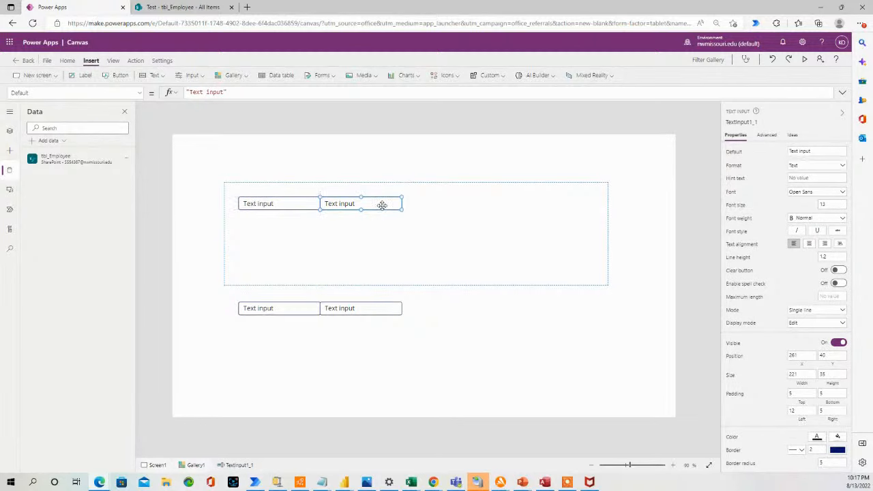
key("ctrl+v")
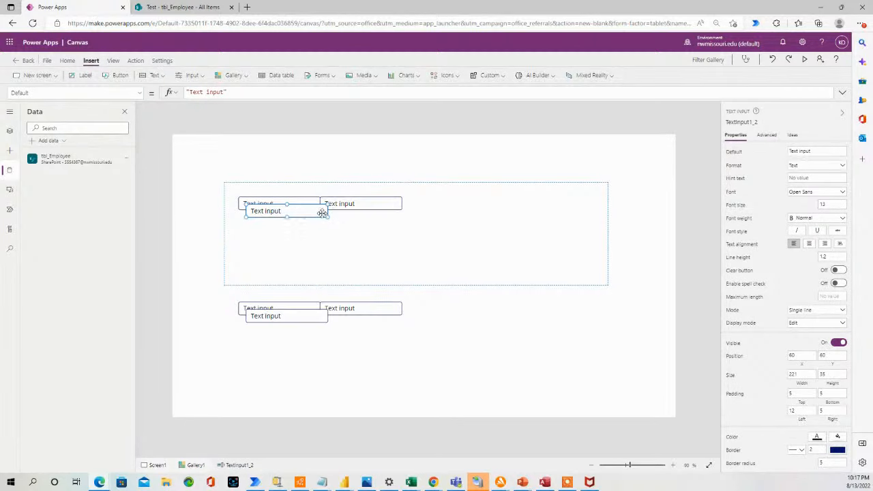
left_click_drag(322, 217, 388, 216)
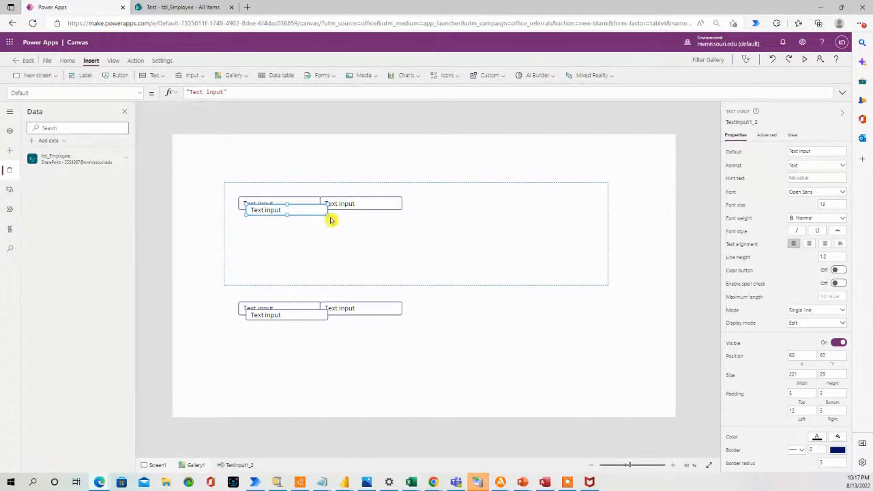
left_click_drag(312, 211, 467, 205)
key("ctrl+v")
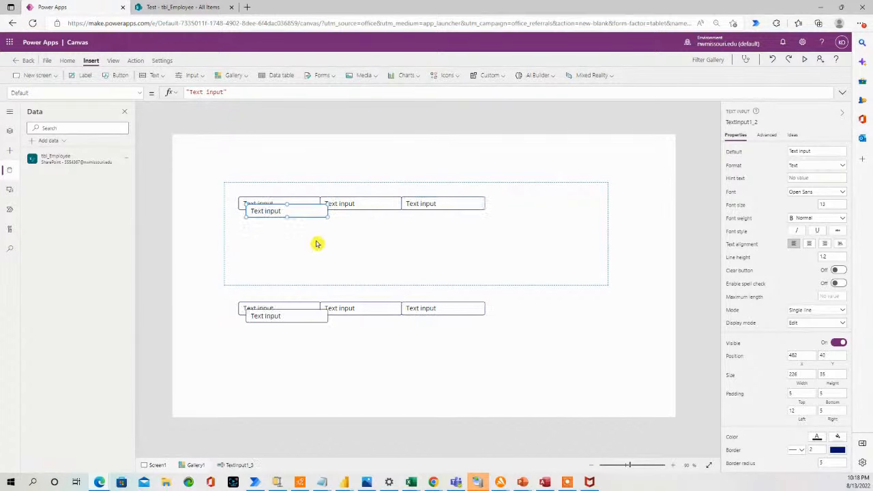
left_click_drag(296, 214, 535, 205)
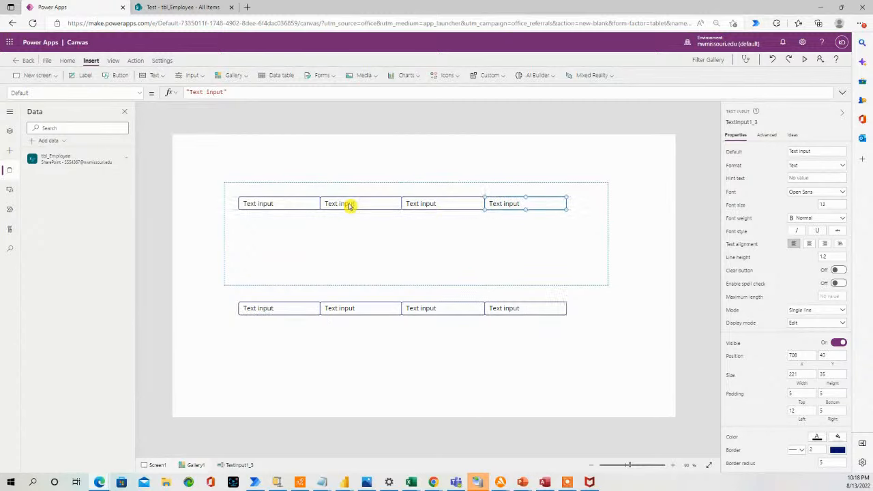
Shrink the gallery's template size to about 34 so the rows of text inputs stack closely.
left_click(276, 174)
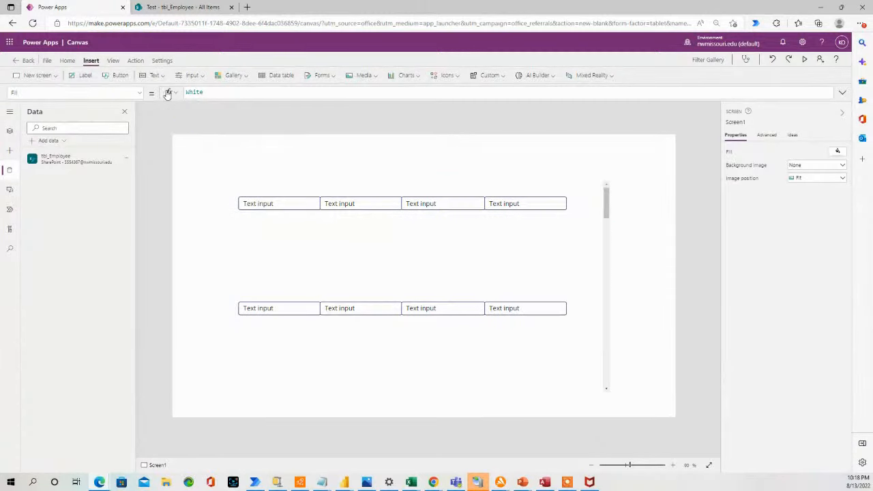
left_click(392, 264)
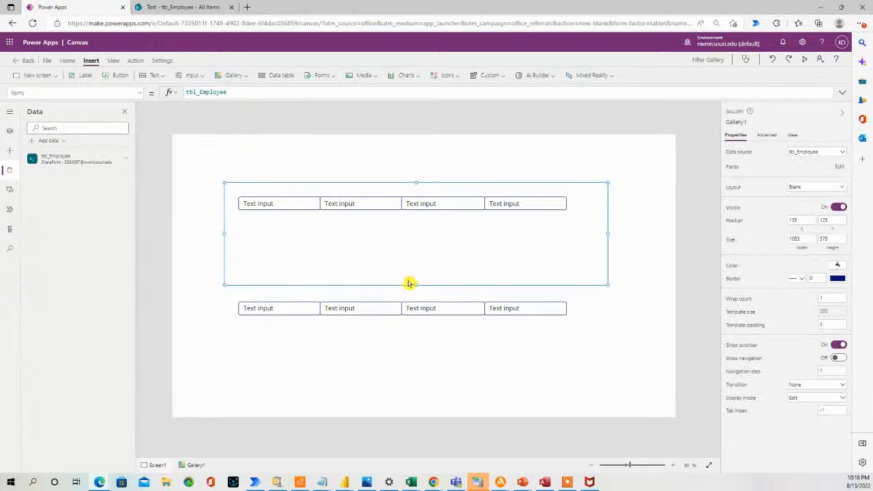
left_click_drag(416, 287, 414, 196)
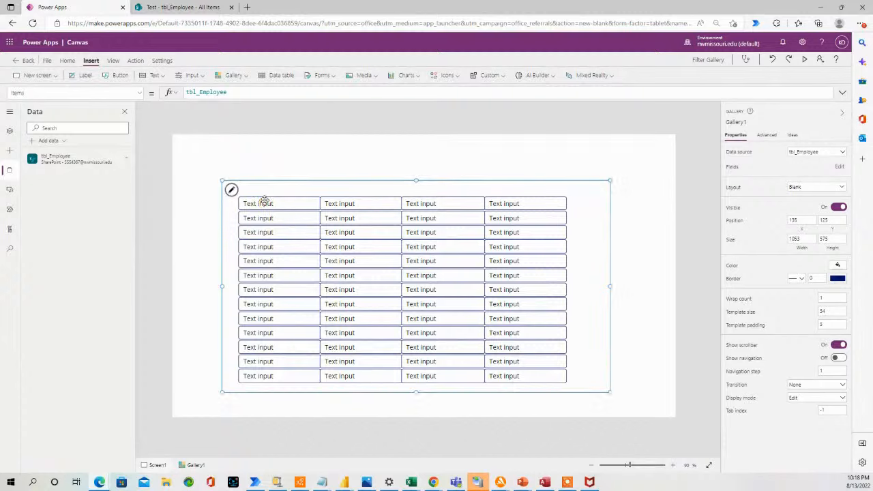
Insert a label reading "Employee" above the gallery's first column, at about X 187, Y 85.
left_click(263, 162)
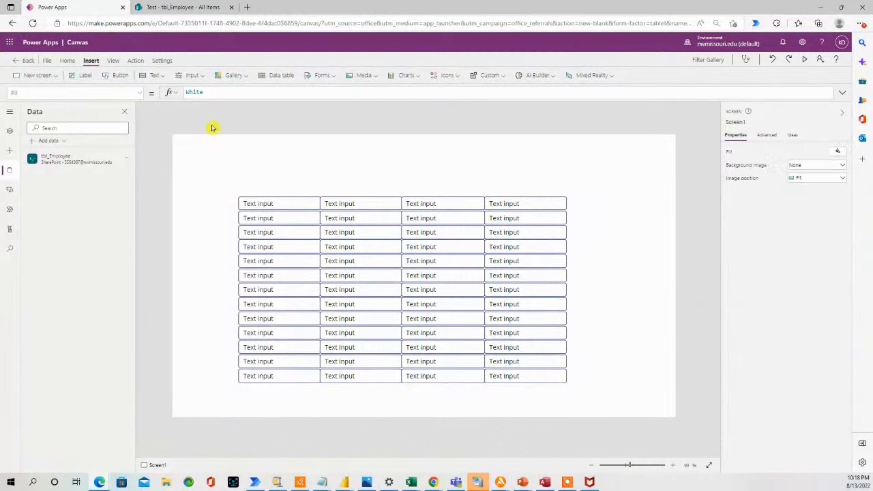
left_click(182, 77)
left_click(154, 75)
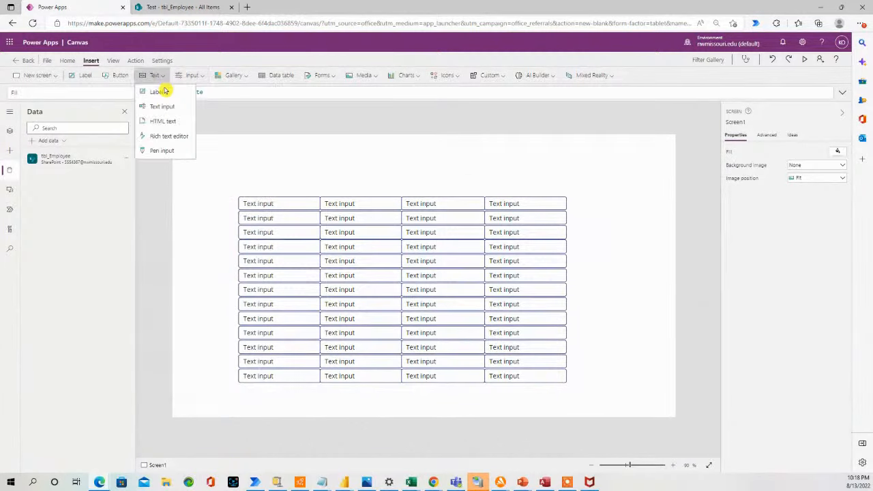
left_click(162, 89)
left_click_drag(231, 156, 279, 180)
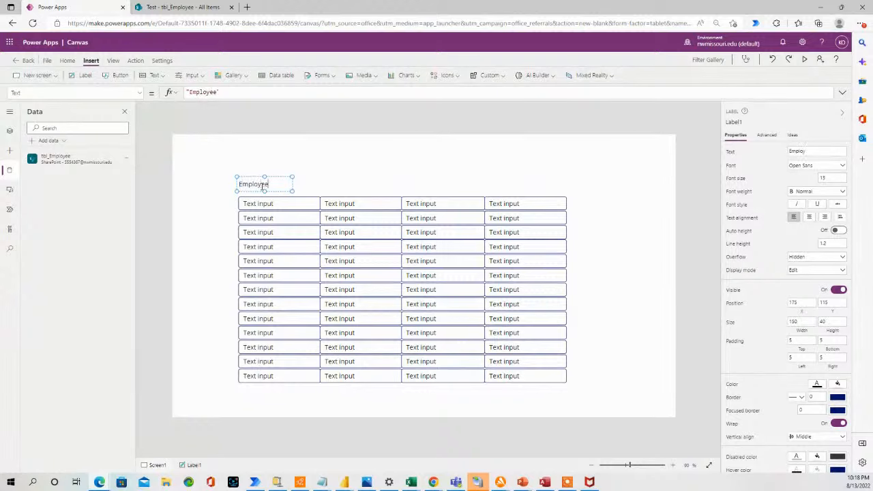
left_click(285, 184)
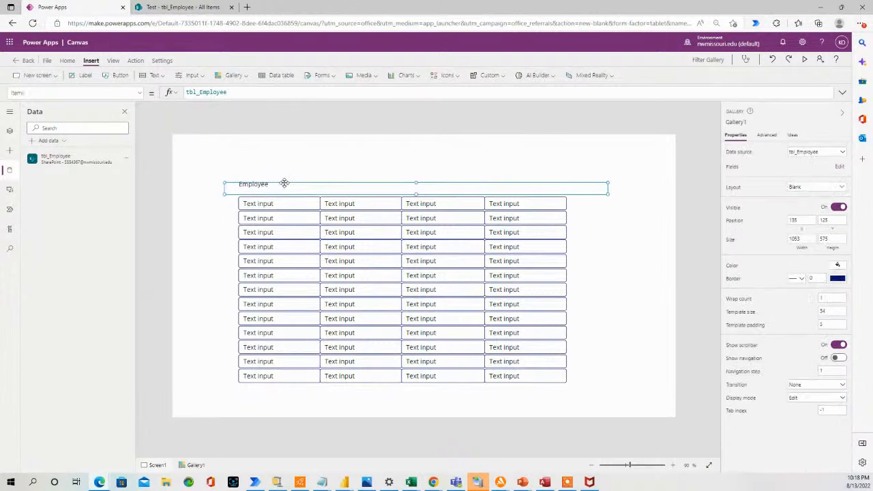
left_click(253, 184)
left_click_drag(253, 183, 254, 170)
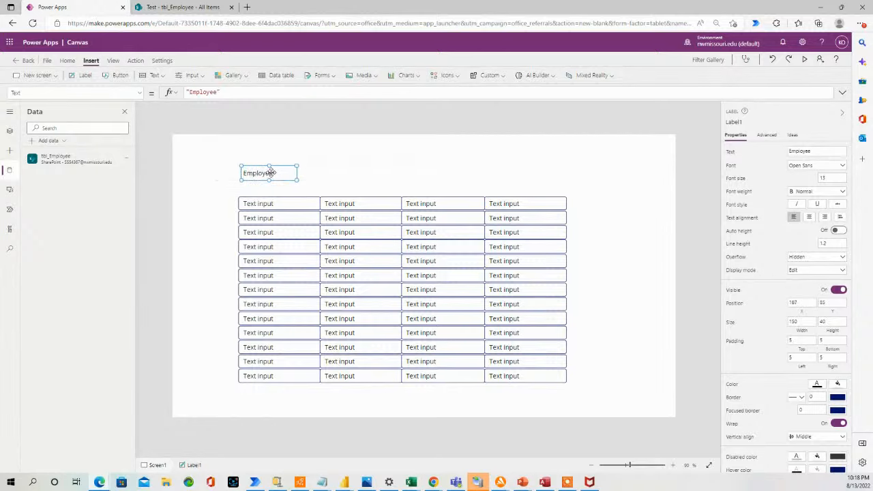
Place a copy of the Employee label above the second column at about X 408 and change its text to "Select the City".
left_click(356, 175)
key("ctrl+v")
left_click_drag(290, 176, 354, 172)
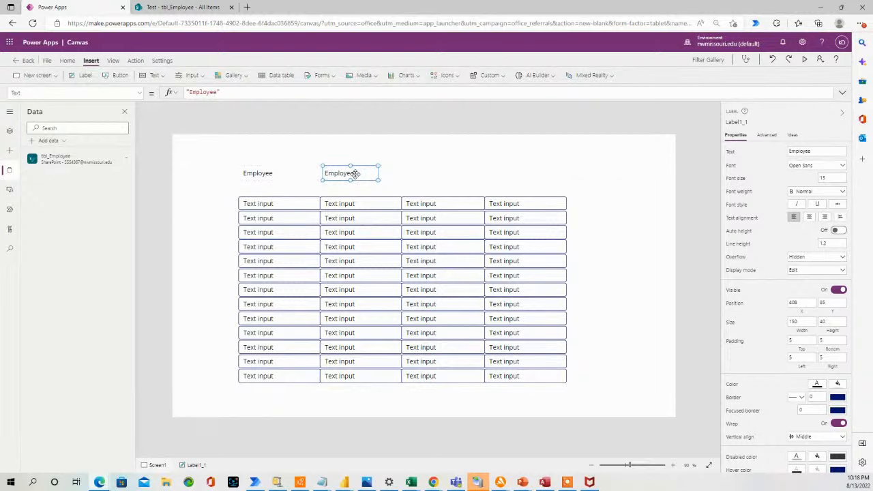
double_click(355, 174)
type("Select the City")
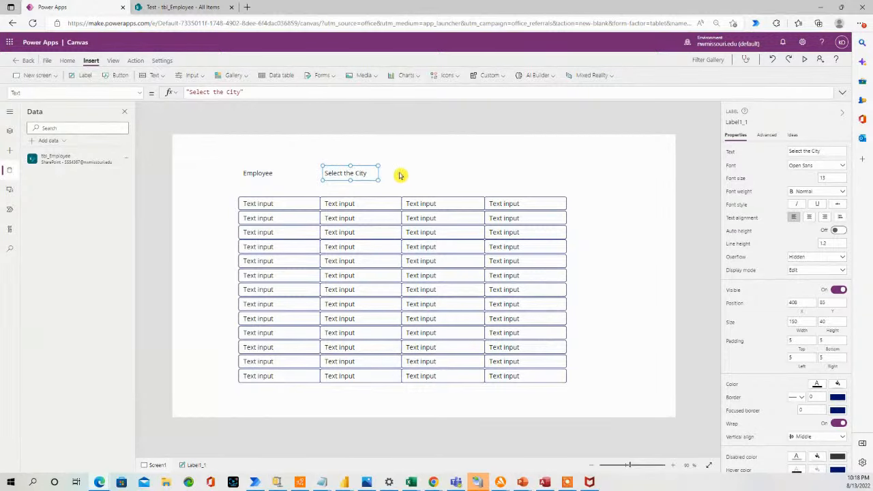
Place a copy of the city label above the third column at about X 625 and change its text to "Select the State".
left_click(366, 174)
left_click(421, 177)
key("ctrl+v")
left_click_drag(379, 179, 452, 174)
double_click(447, 173)
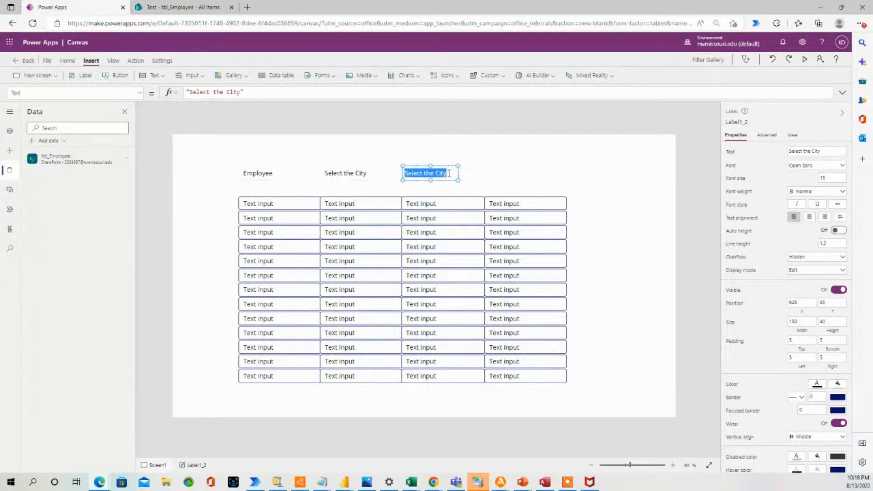
left_click(449, 173)
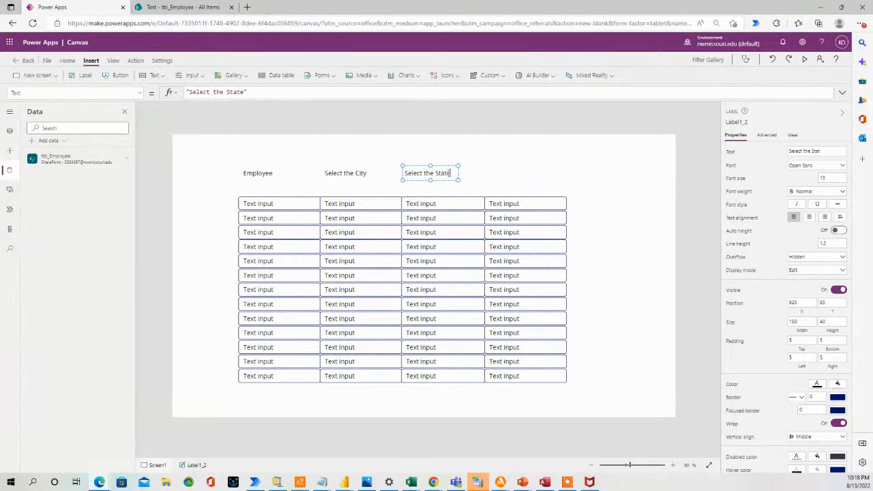
Add another label copy above the fourth column at about X 848, reading "Select the Position" and widened to about 215.
left_click(519, 172)
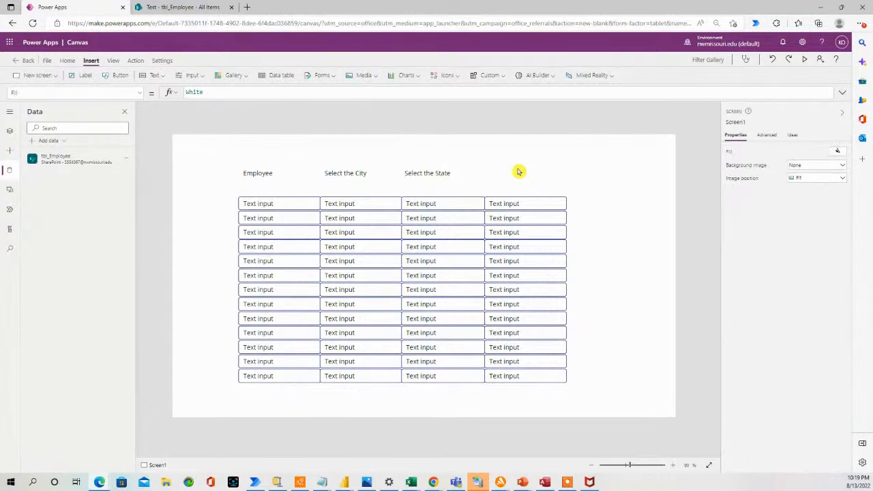
key("ctrl+v")
left_click_drag(374, 179, 530, 170)
double_click(530, 171)
left_click(531, 173)
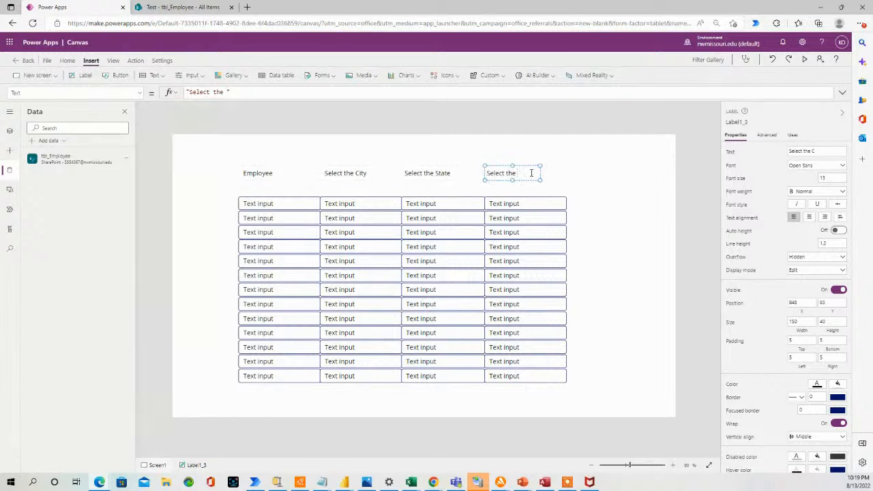
type("Position")
left_click_drag(539, 179, 564, 178)
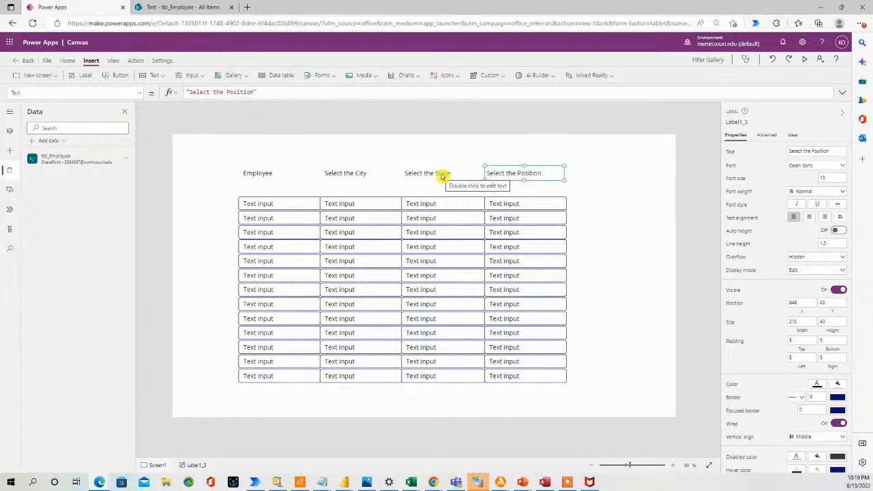
Make all four column heading labels bold and center their text.
left_click(416, 173, "shift")
left_click(348, 173, "shift")
left_click(266, 175, "shift")
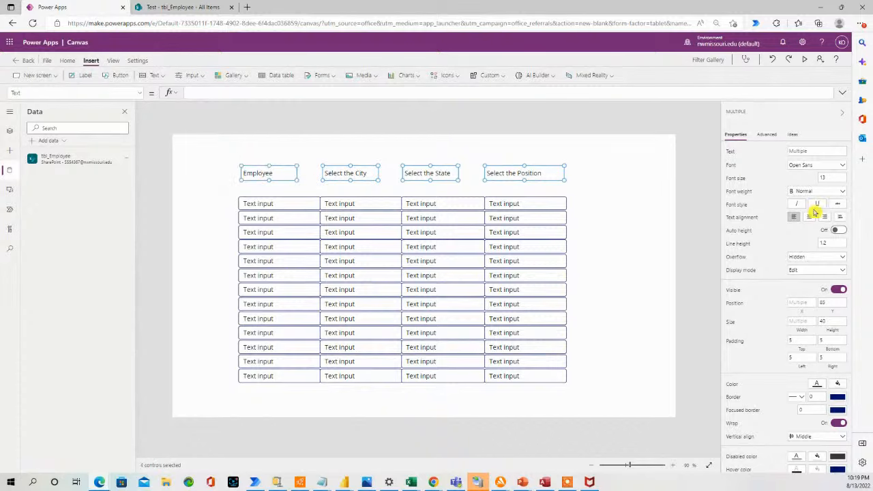
left_click(842, 194)
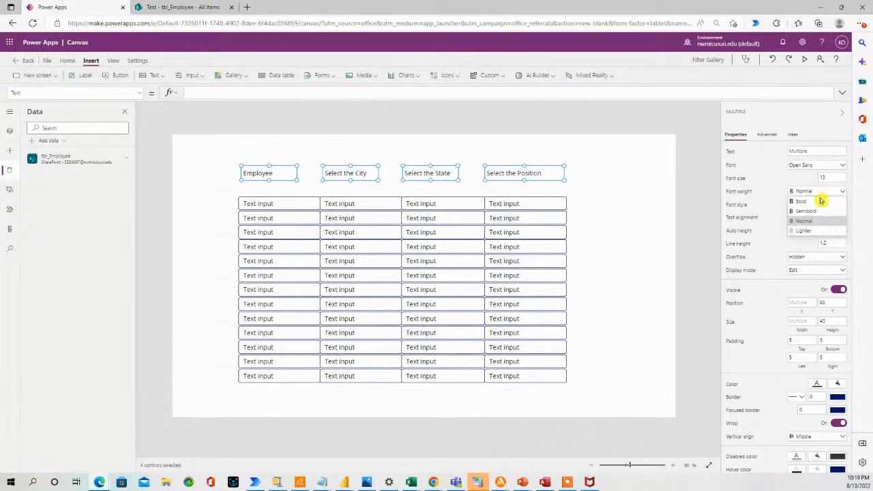
left_click(822, 199)
left_click(814, 219)
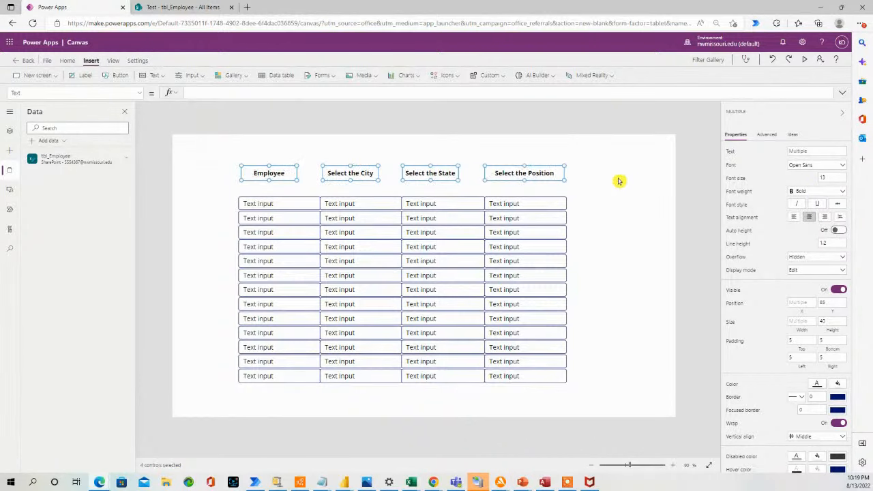
left_click(611, 183)
Bind the gallery's first-column text input, TextInput1, to the Employee field.
left_click(274, 204)
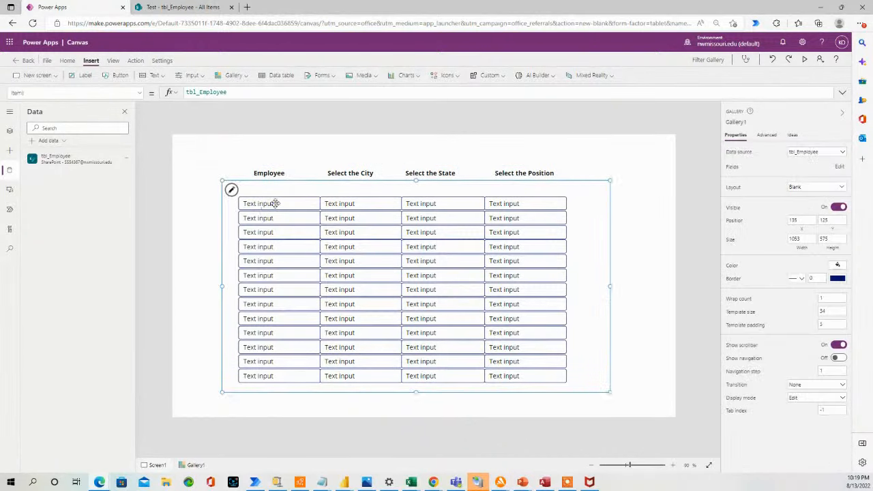
left_click(840, 167)
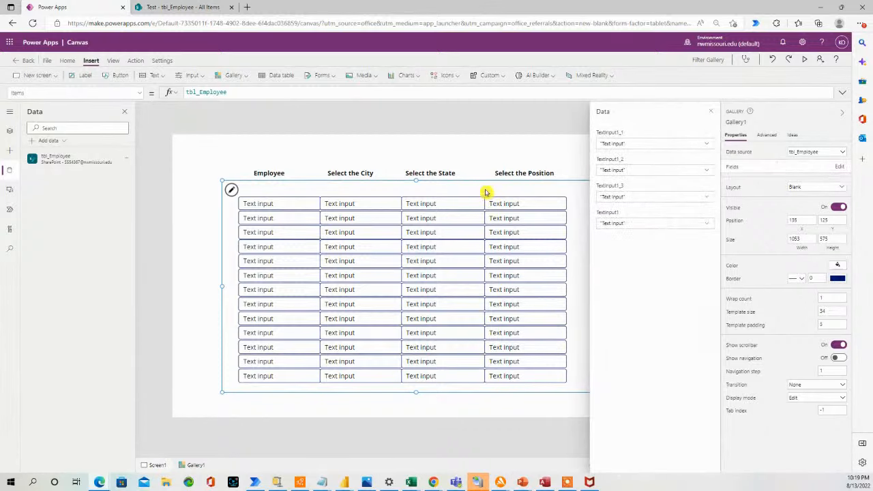
left_click(707, 146)
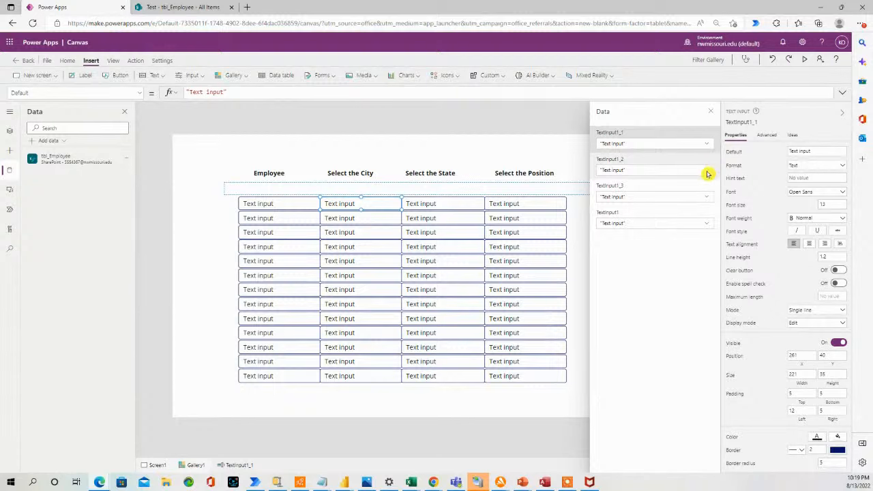
left_click(707, 171)
left_click(706, 197)
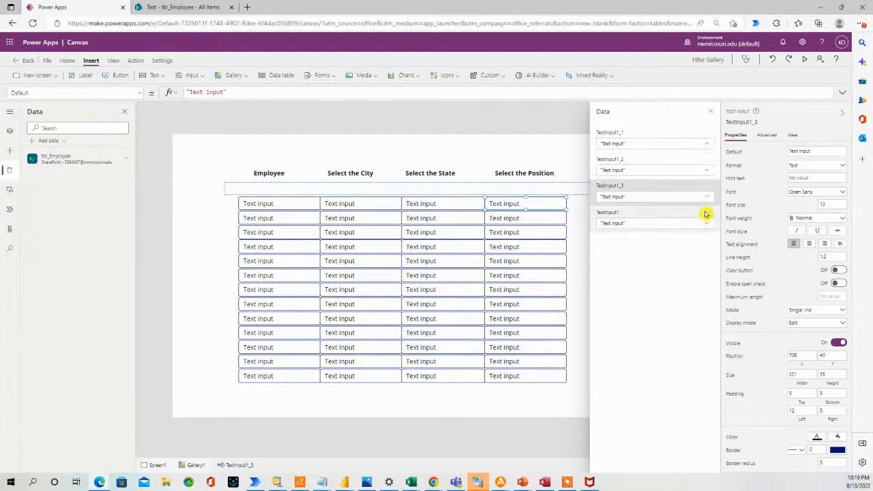
left_click(706, 224)
left_click(707, 225)
scroll(675, 301, "down", 3)
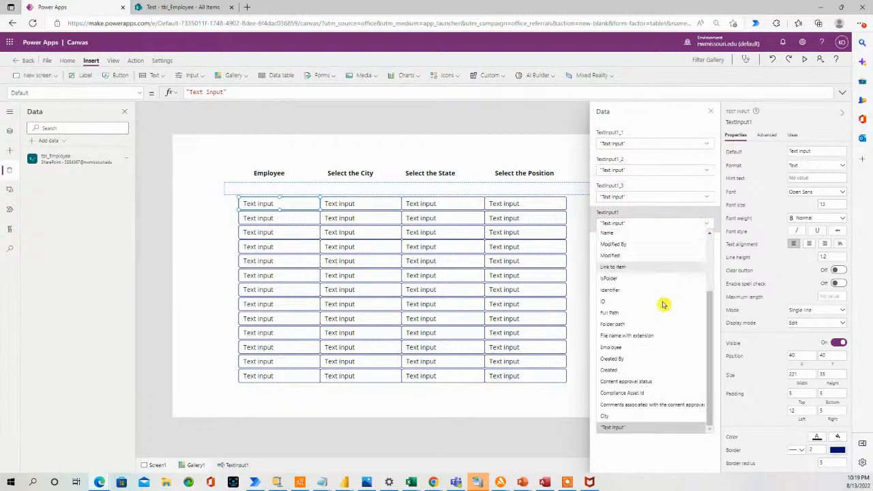
left_click(629, 354)
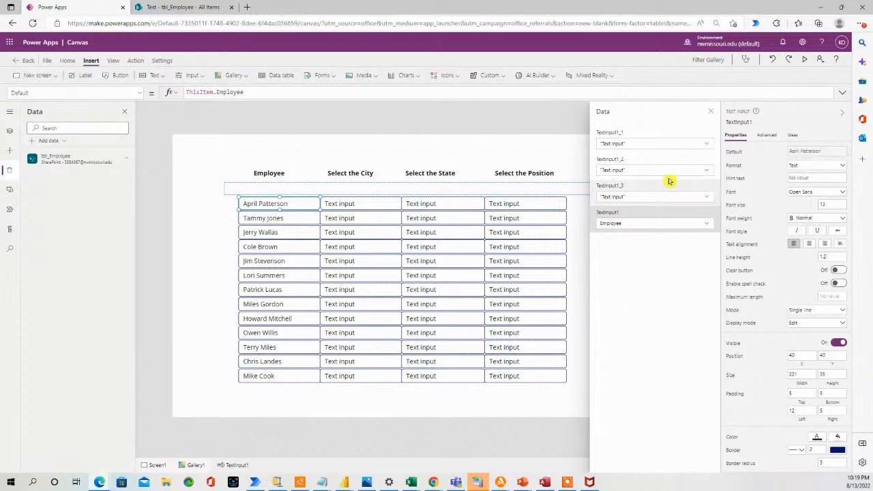
Bind the gallery's second-column text input, TextInput1_1, to the City field.
left_click(708, 197)
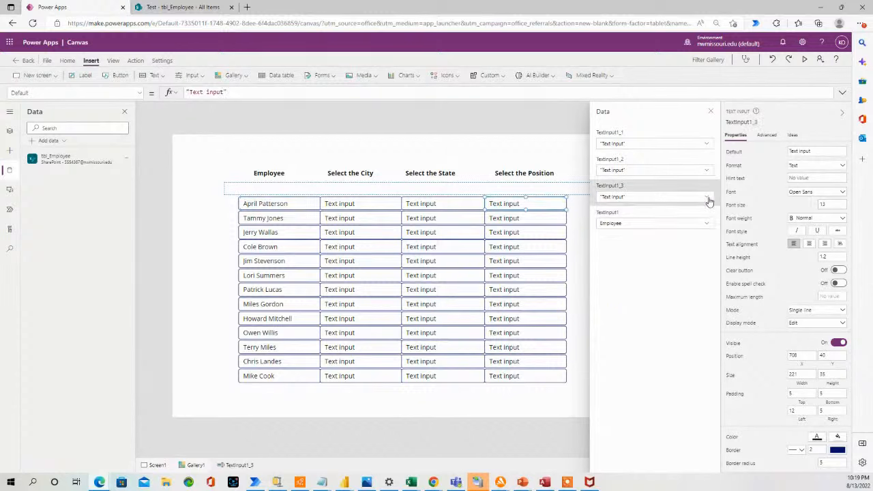
left_click(708, 198)
left_click(711, 172)
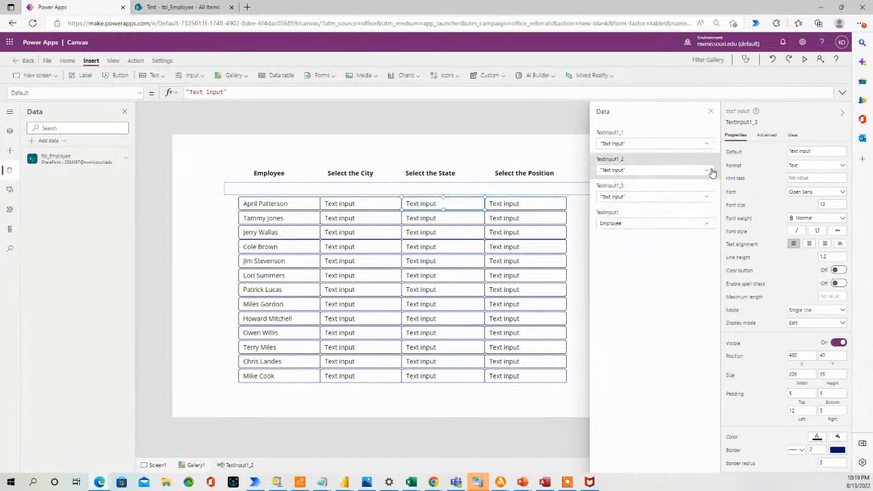
left_click(709, 147)
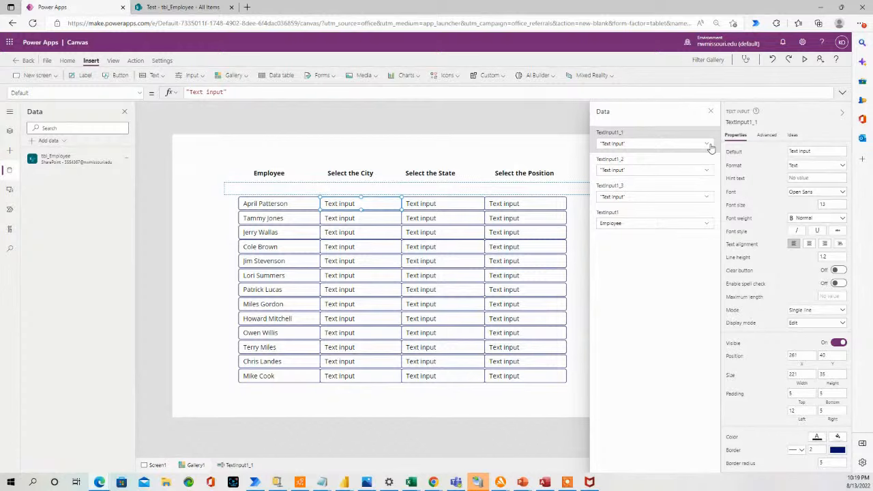
left_click(710, 146)
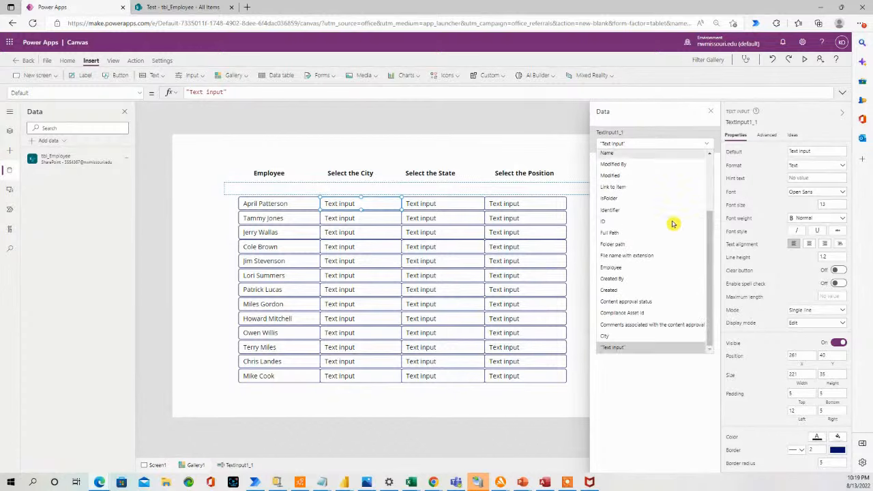
left_click(613, 336)
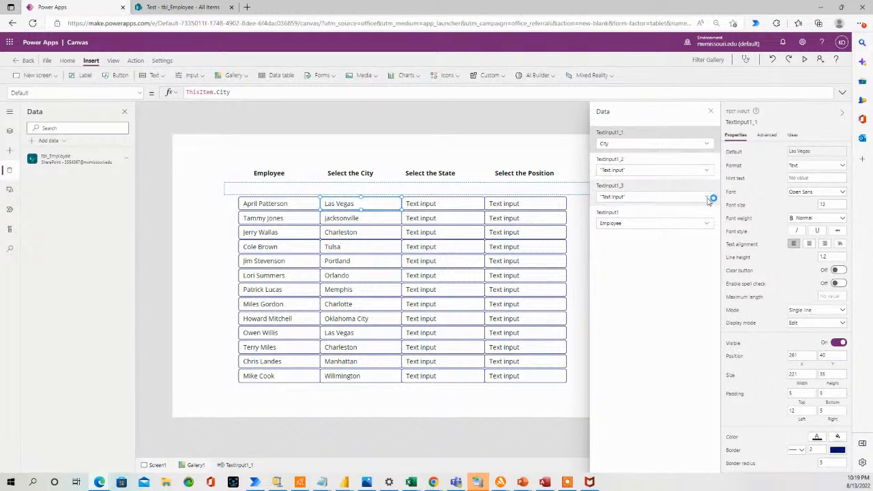
Bind the gallery's third-column text input, TextInput1_2, to the State field.
left_click(708, 200)
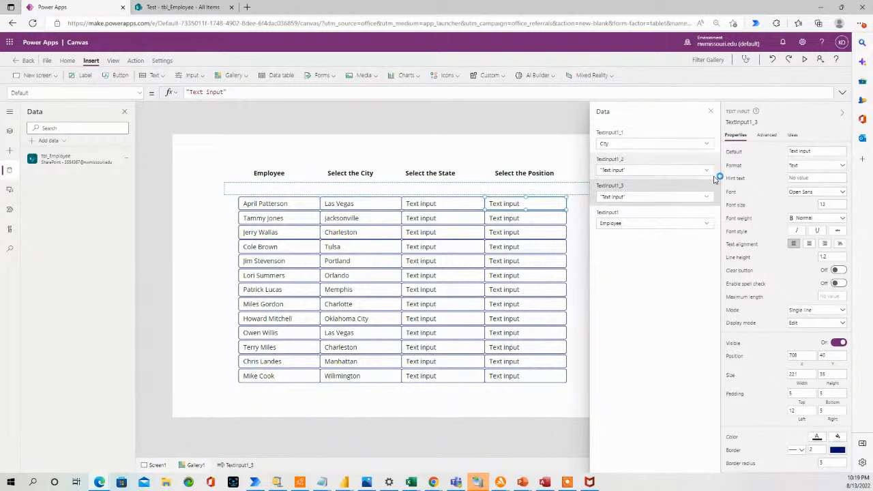
left_click(711, 175)
left_click(710, 173)
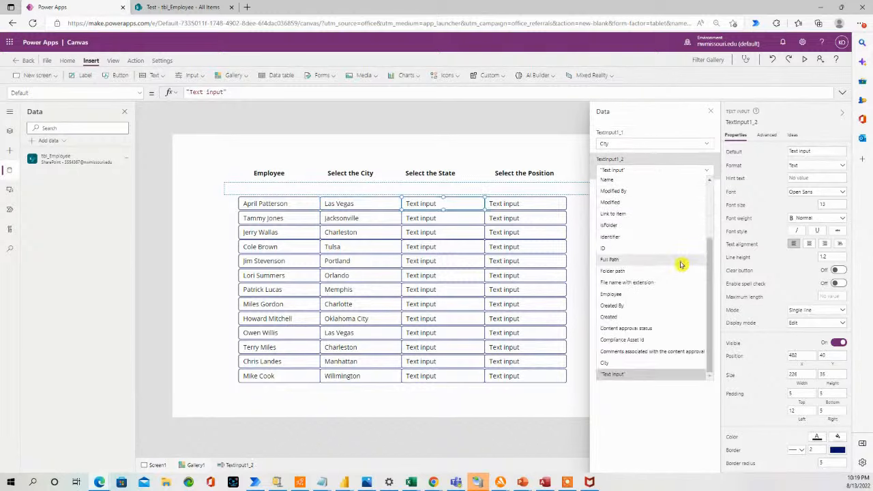
scroll(648, 243, "up", 3)
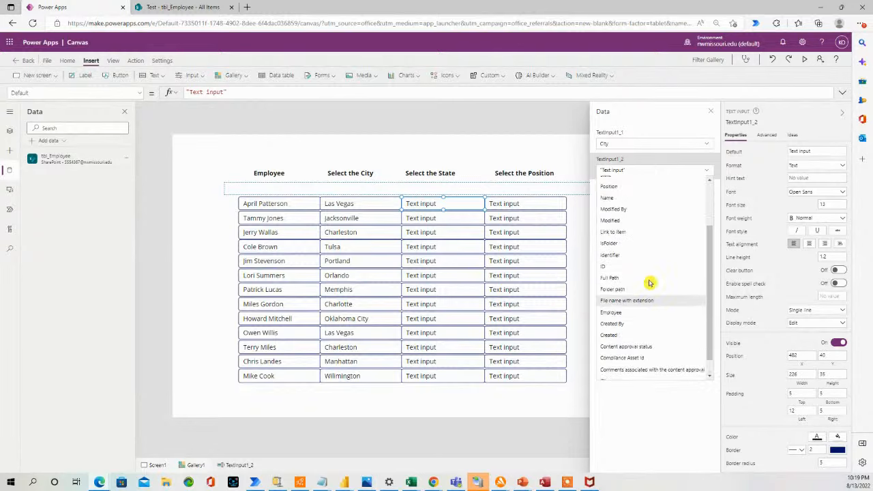
scroll(648, 317, "down", 3)
scroll(649, 321, "up", 3)
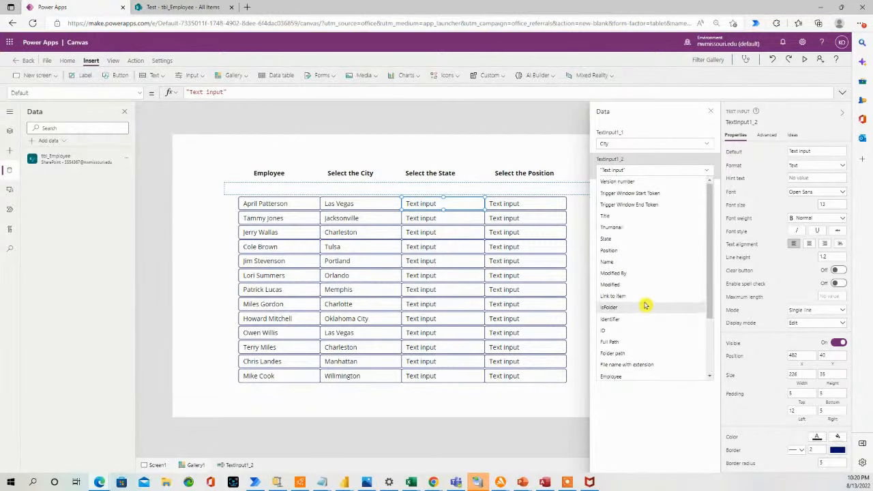
left_click(633, 240)
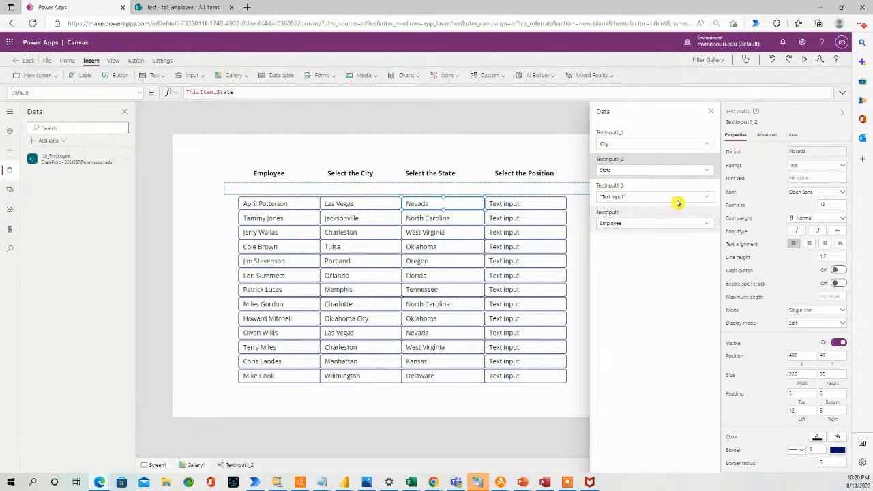
Bind the gallery's fourth-column text input, TextInput1_3, to the Position field and close the field bindings.
left_click(711, 202)
left_click(708, 222)
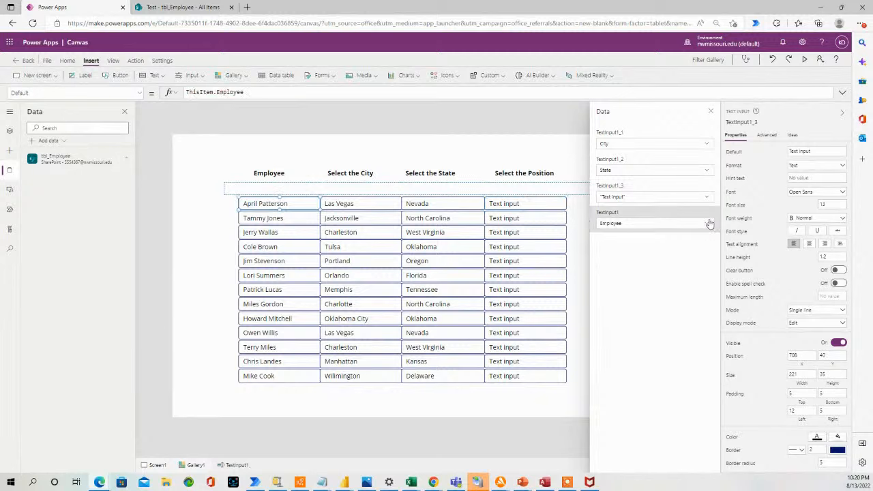
left_click(709, 199)
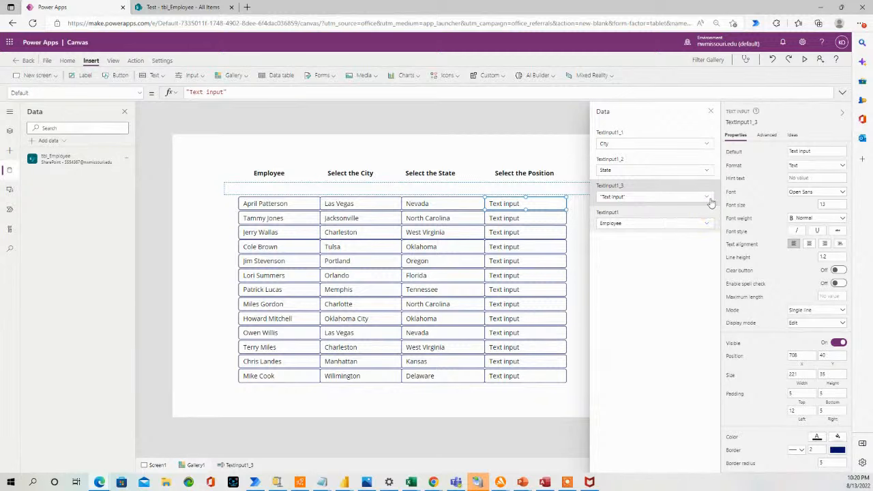
left_click(707, 197)
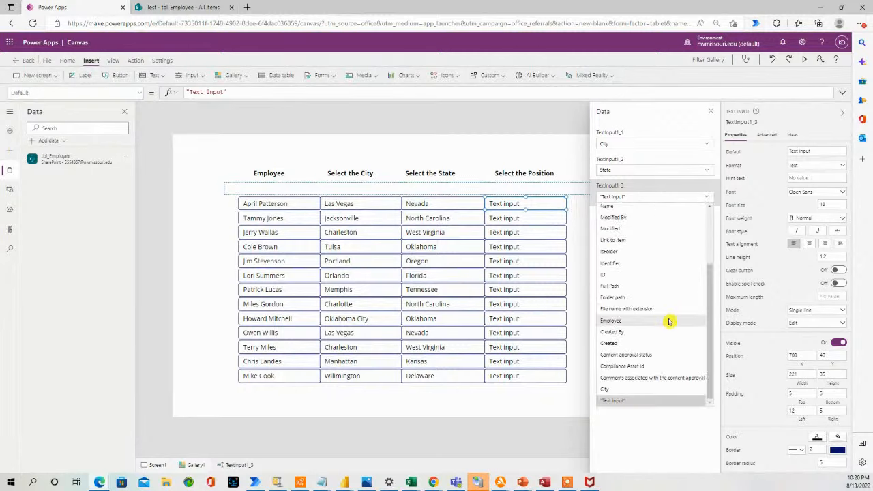
scroll(672, 329, "up", 2)
scroll(667, 314, "up", 2)
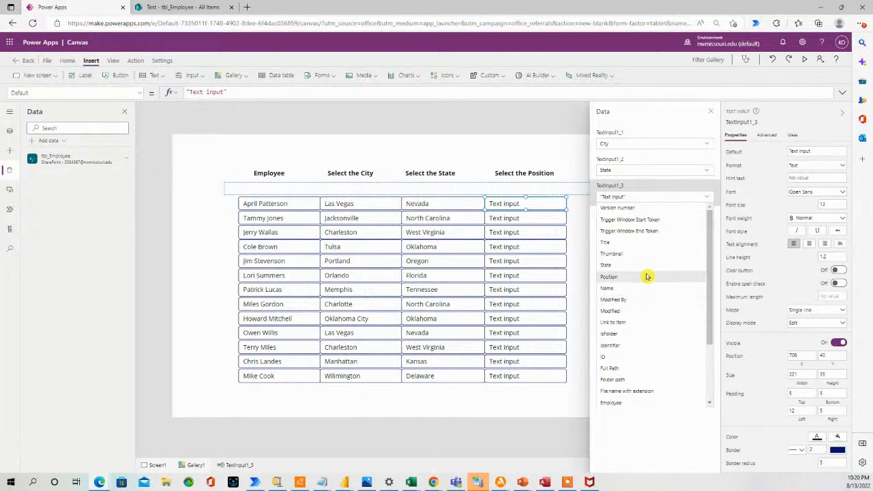
left_click(645, 220)
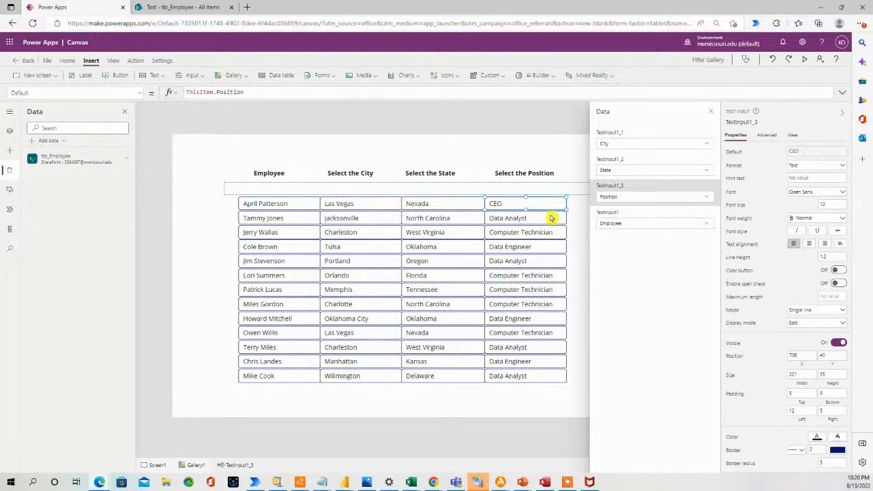
left_click(502, 143)
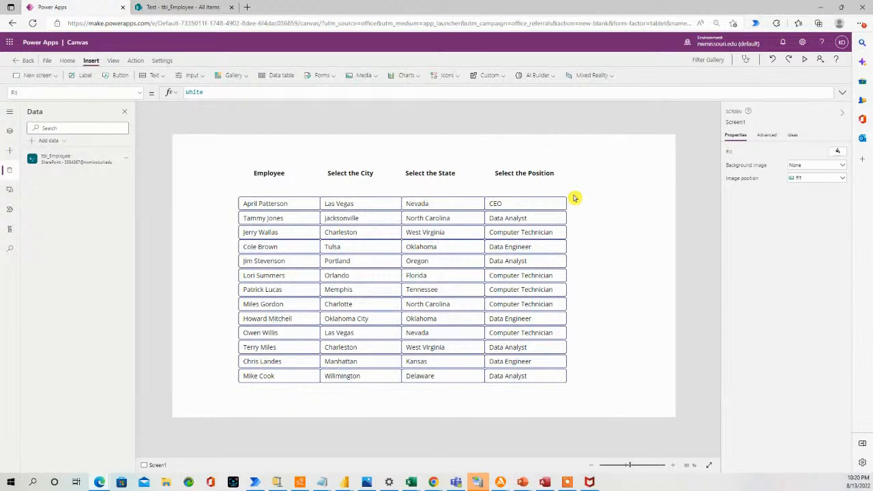
Move all four column heading labels up to about Y 65, leaving room between them and the gallery.
left_click(496, 179)
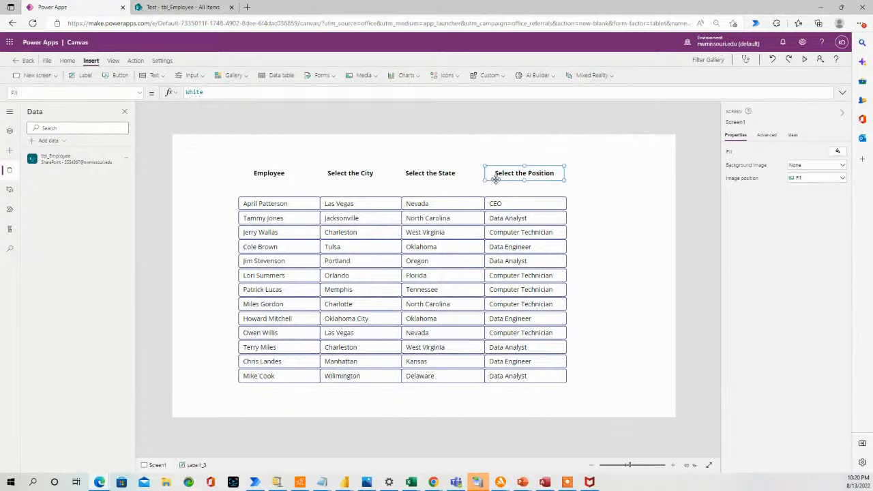
left_click(344, 173)
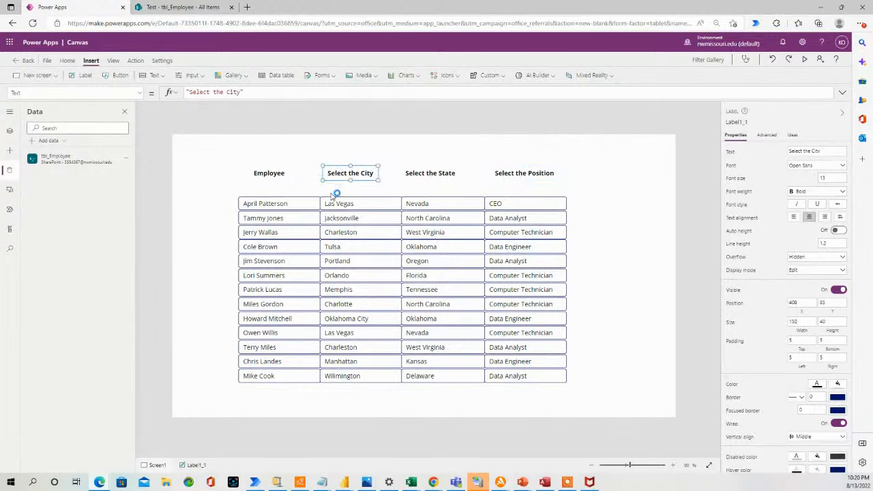
left_click(279, 153)
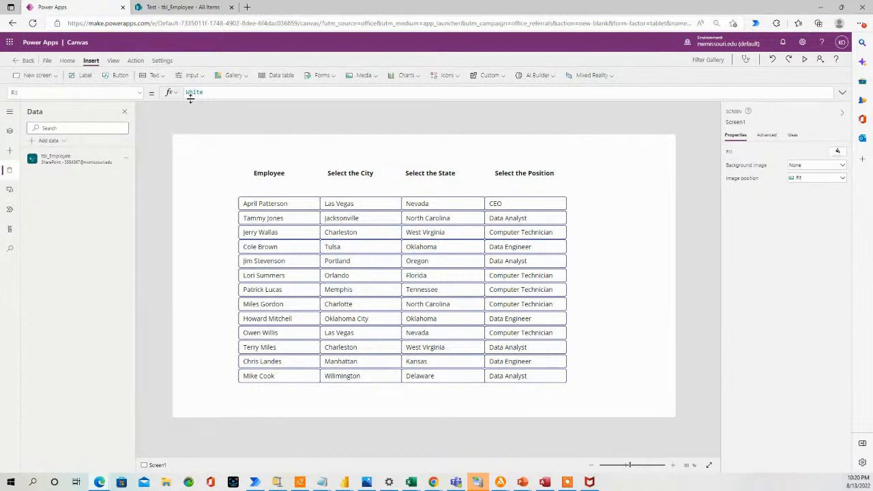
left_click_drag(274, 173, 274, 164)
left_click_drag(348, 180, 347, 166)
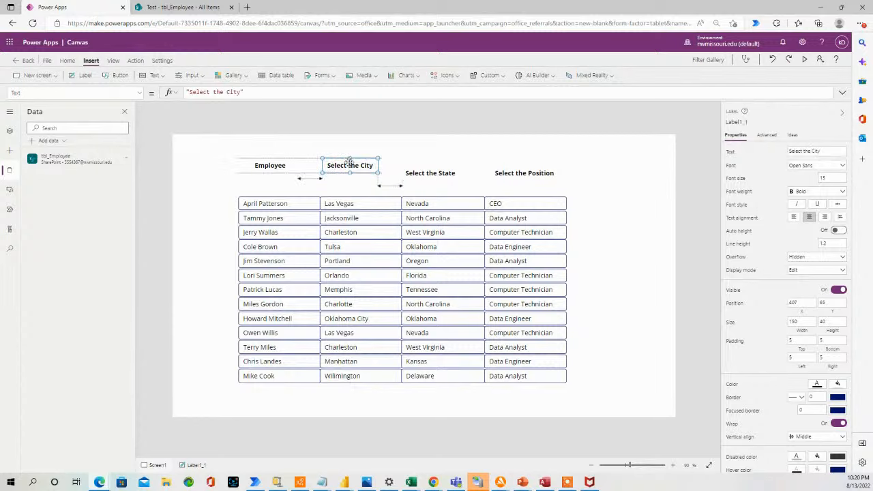
left_click_drag(413, 173, 416, 162)
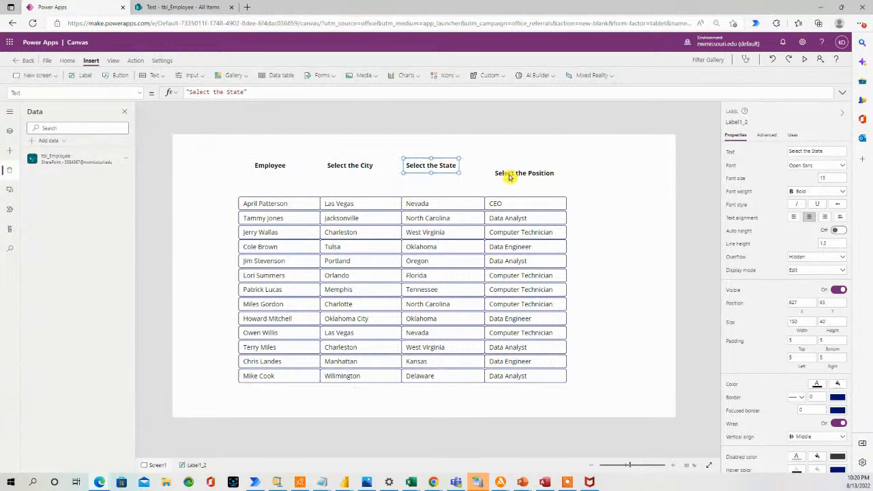
left_click_drag(497, 172, 502, 165)
left_click(312, 123)
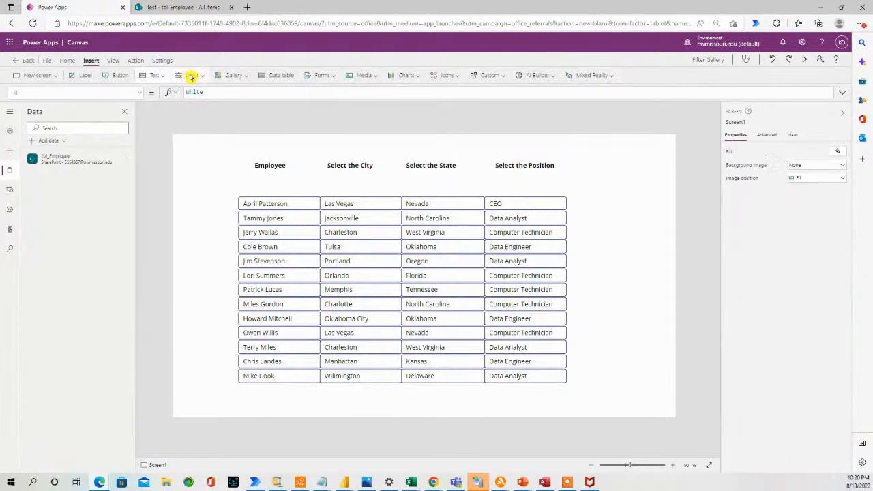
Insert a drop down beneath the "Select the City" heading at about X 407, Y 105, sized about 220 by 41.
left_click(192, 75)
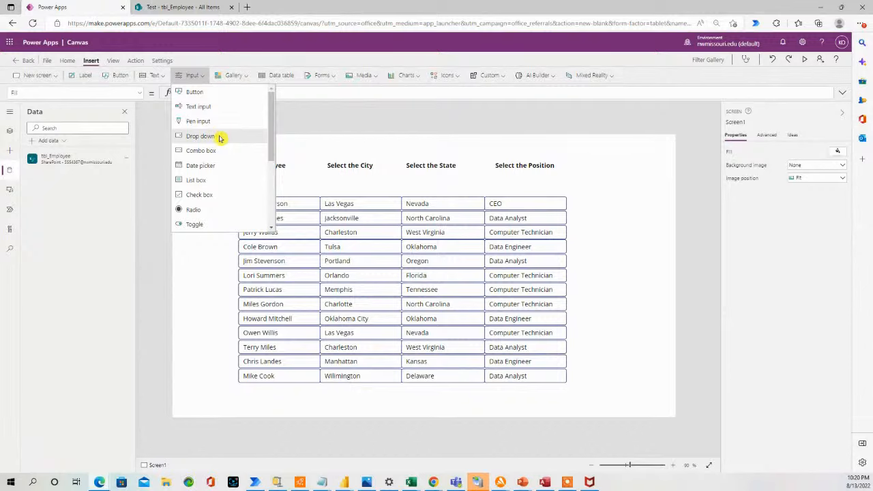
left_click(198, 136)
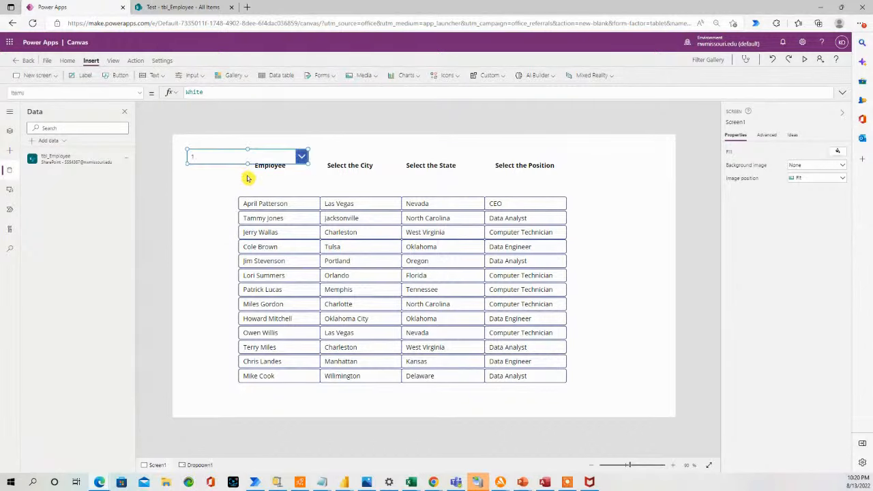
left_click_drag(250, 159, 406, 187)
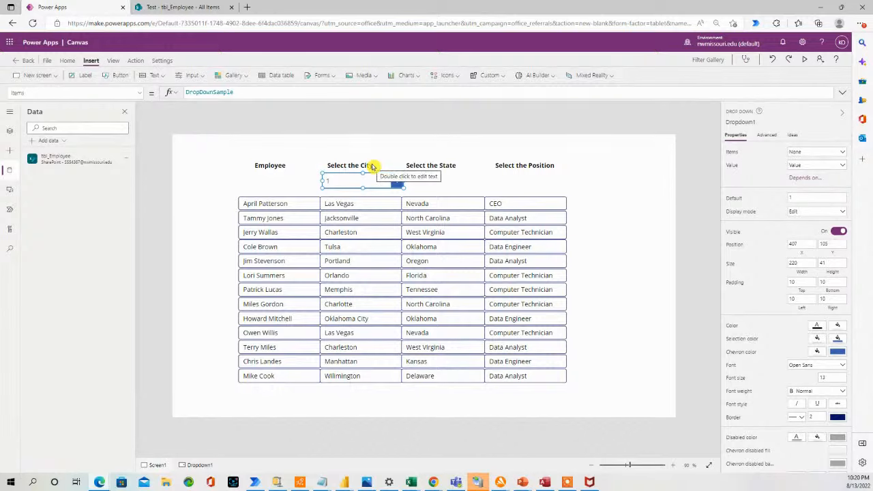
Add two copies of the city drop down, placing one beneath "Select the State" and one beneath "Select the Position".
key("ctrl+v")
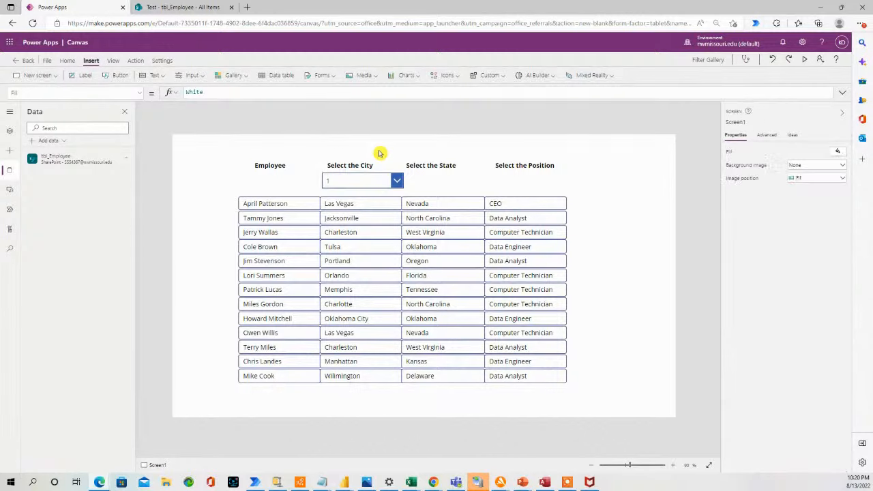
left_click_drag(361, 197, 429, 182)
left_click(502, 182)
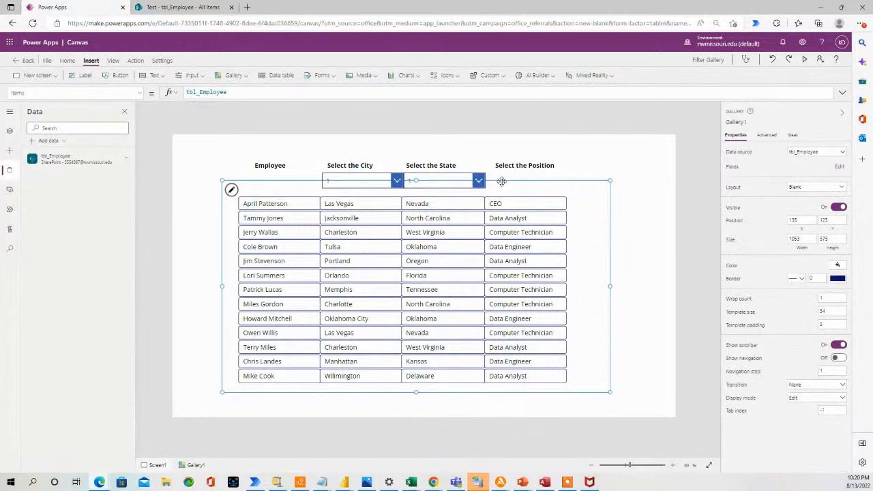
key("ctrl+v")
left_click_drag(388, 194, 540, 181)
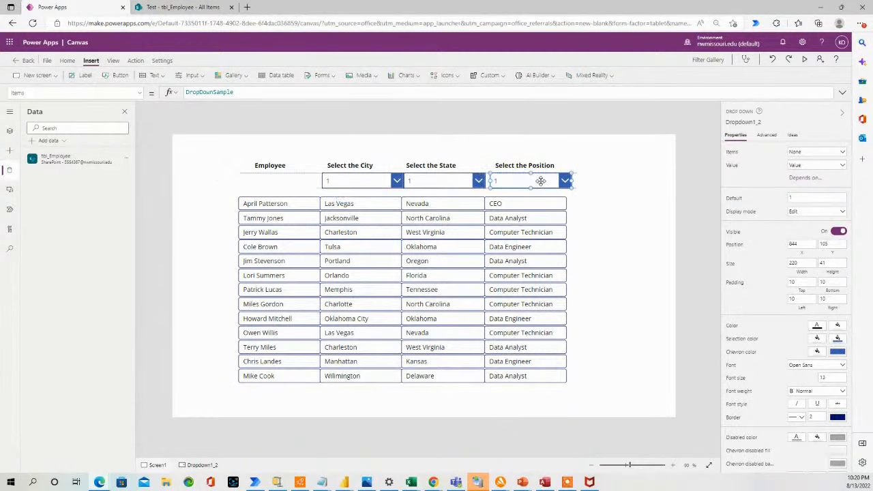
left_click(585, 180)
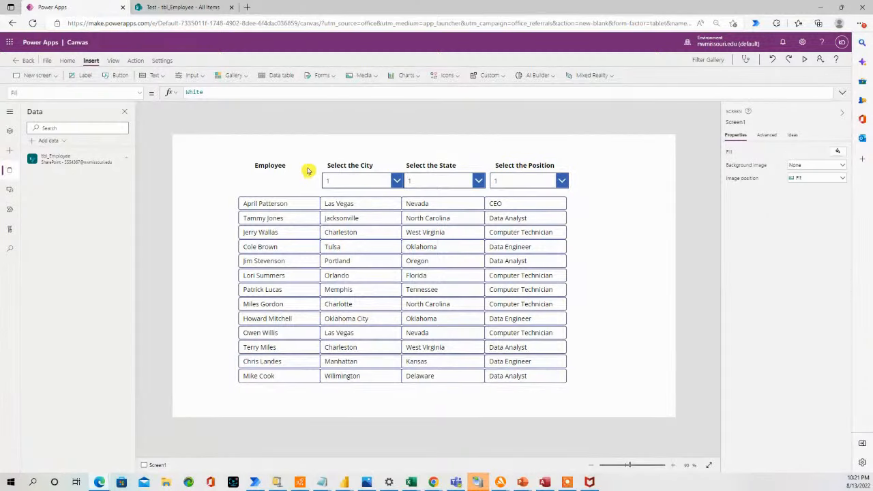
Set the city drop down's Items to tbl_Employee, with City as its displayed value.
left_click(346, 183)
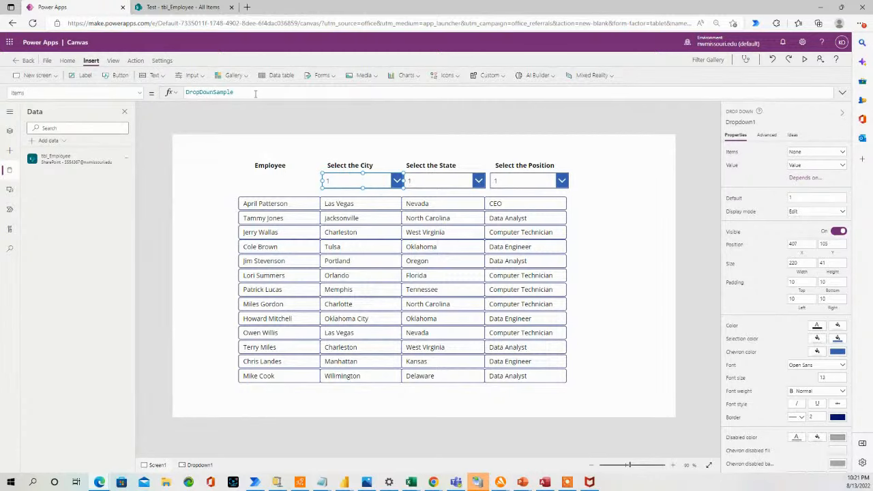
left_click_drag(255, 94, 197, 94)
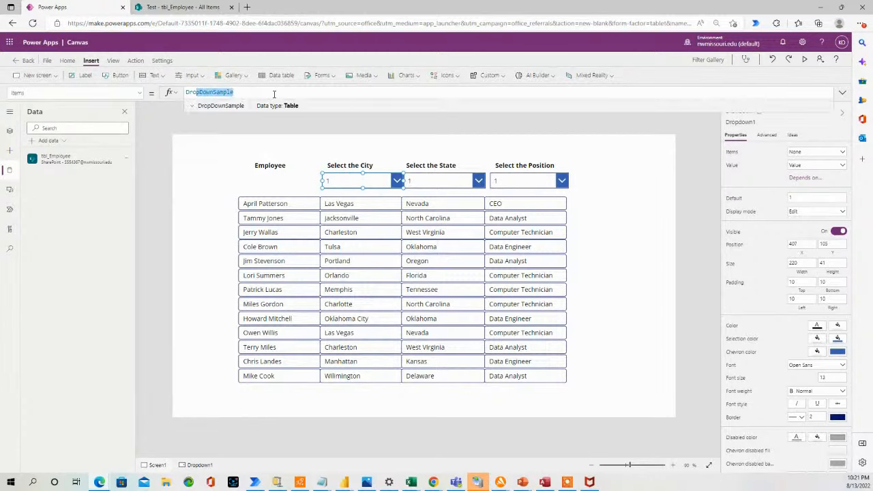
left_click_drag(274, 94, 173, 93)
key("BackSpace")
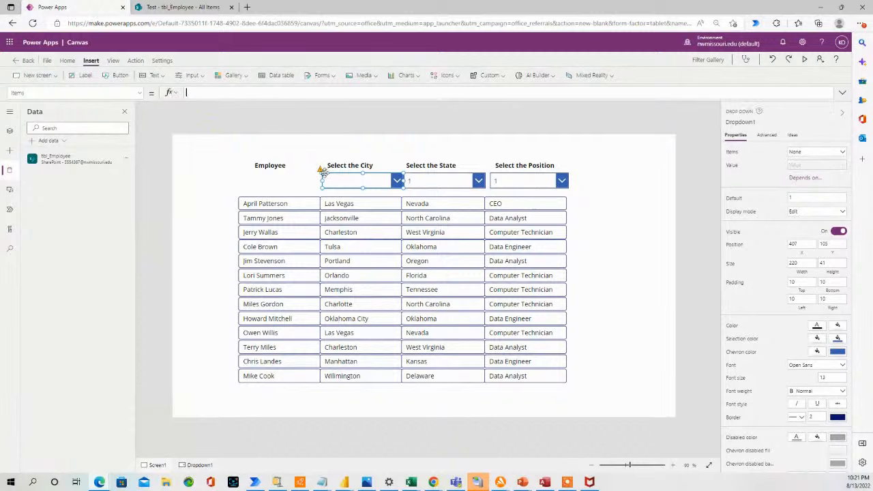
type("tbl_E")
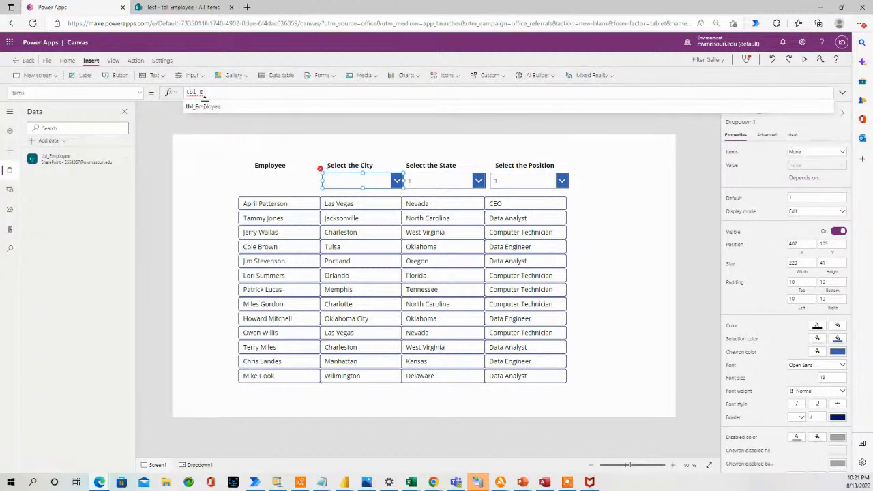
type("mpl")
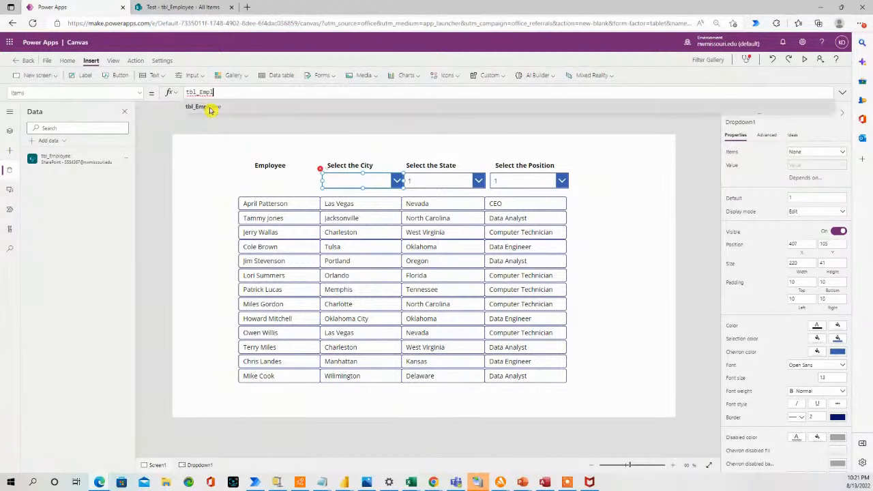
left_click(209, 110)
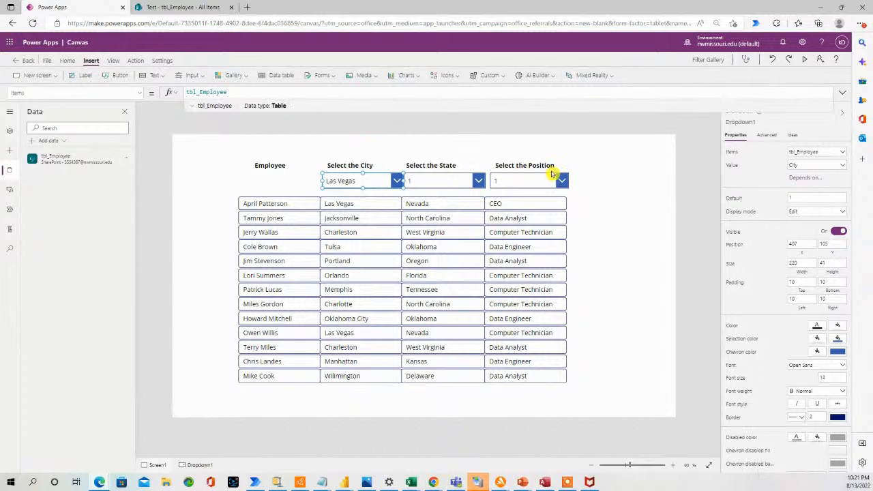
left_click(843, 166)
left_click(843, 168)
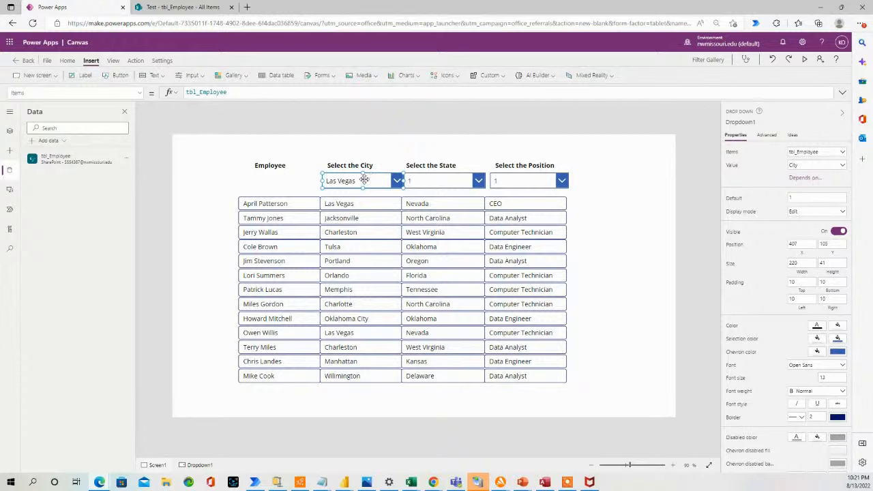
Preview the app to examine the options in the city drop down, and return to editing.
left_click(804, 60)
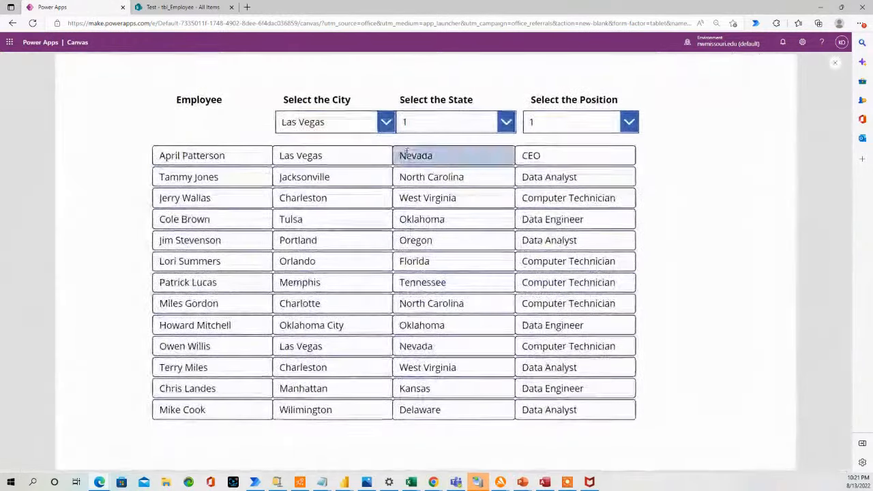
left_click(386, 121)
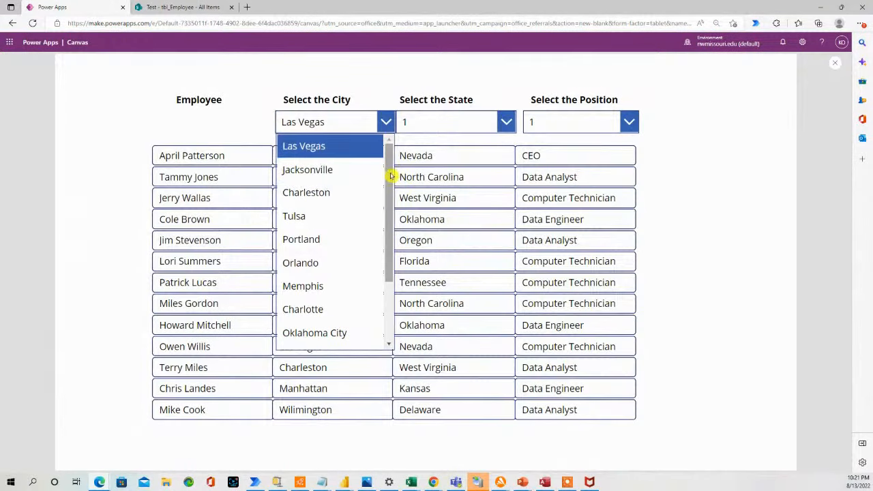
left_click_drag(388, 176, 390, 142)
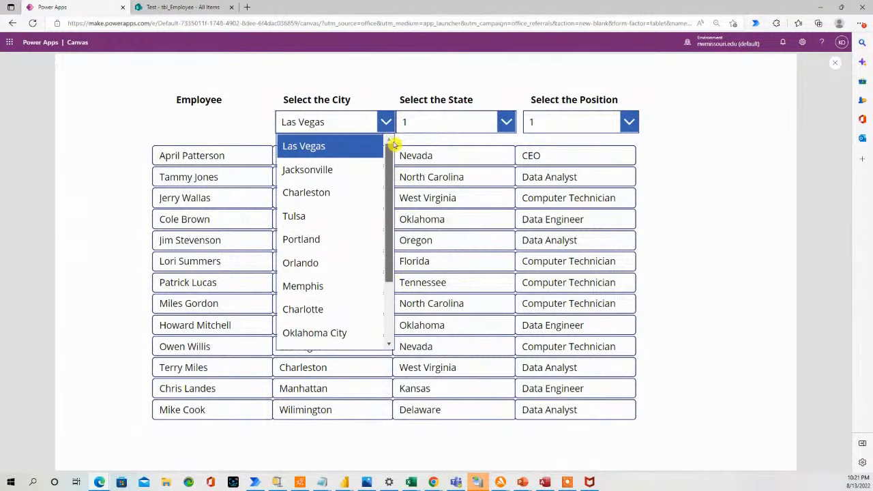
left_click(837, 66)
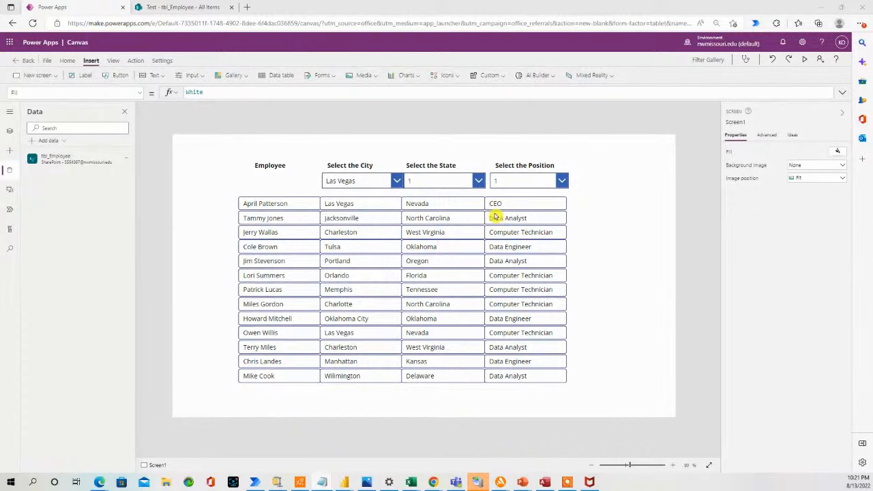
Check the city drop down's list for duplicate cities in app preview, and return to editing.
left_click(804, 59)
left_click(389, 124)
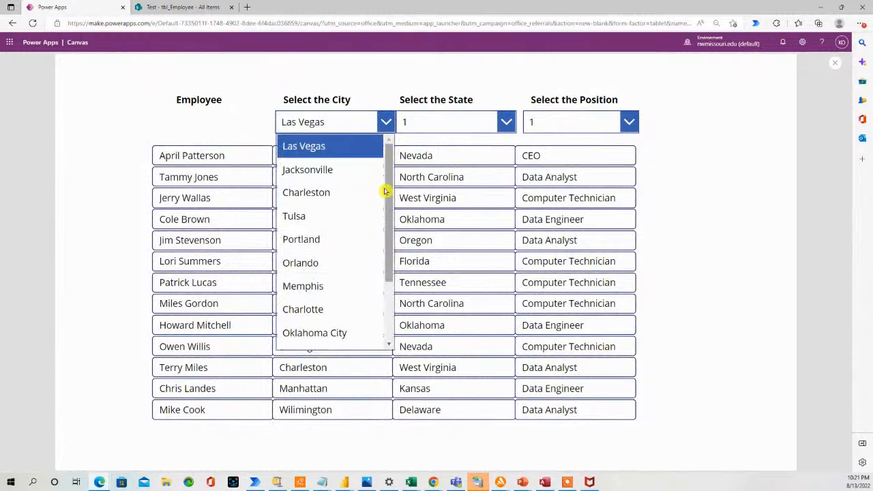
left_click_drag(386, 191, 386, 159)
left_click(833, 66)
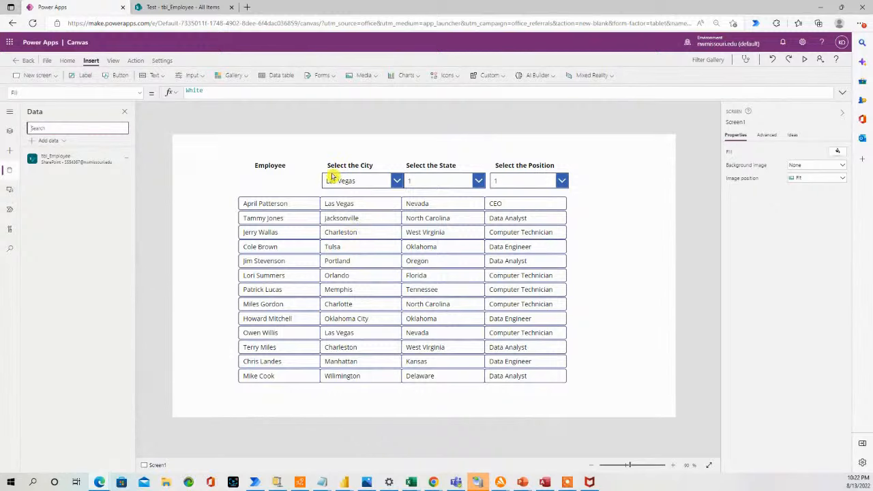
Set the city drop down's Items formula to Distinct(tbl_Employee,City).
left_click(351, 180)
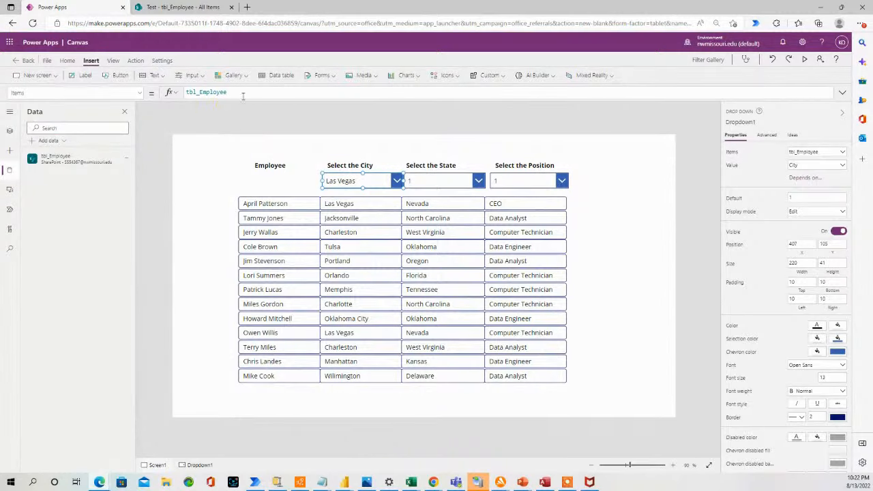
double_click(193, 93)
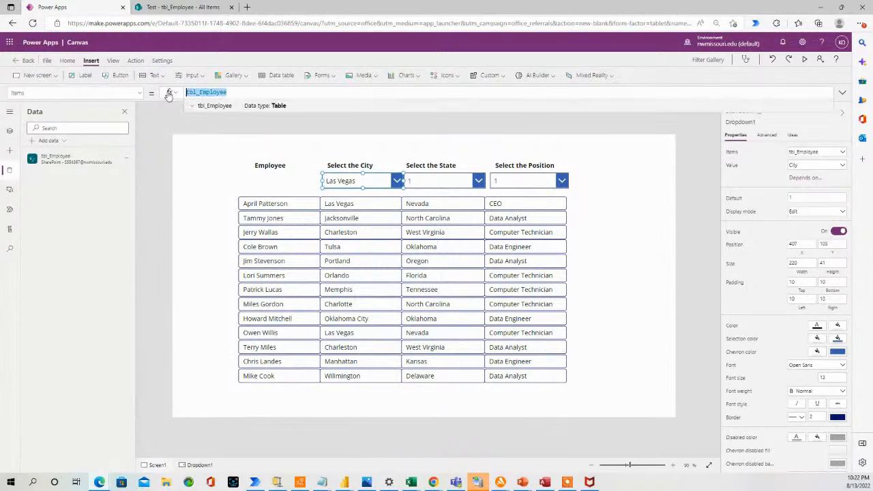
type("Distinct(tbl_Employee,City)")
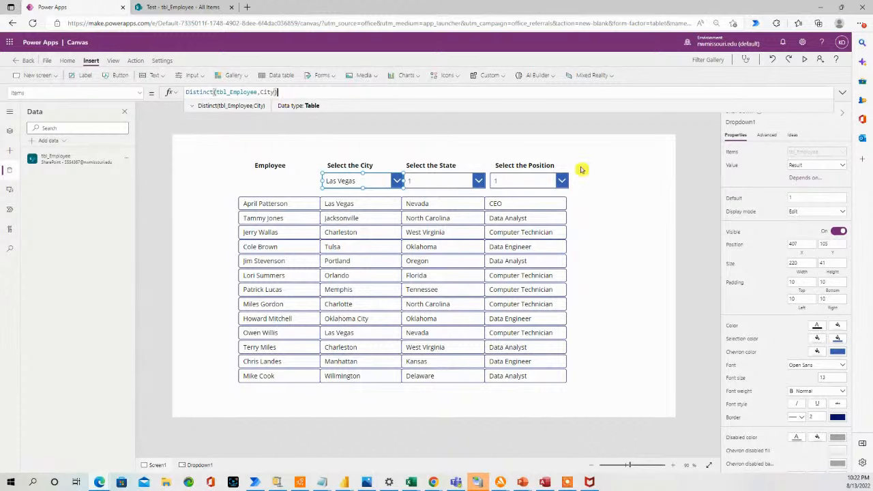
Preview the app to verify that each city is listed only once in the city drop down, and close the preview.
left_click(803, 61)
left_click(384, 123)
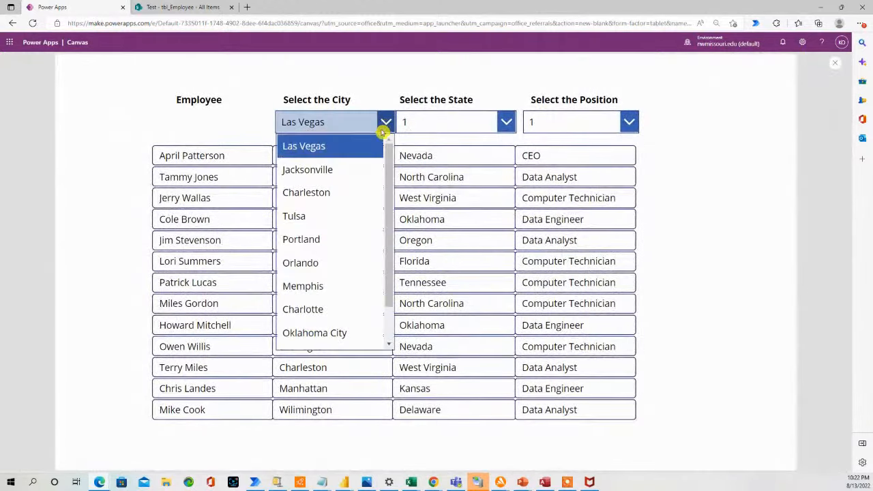
left_click_drag(390, 179, 387, 241)
left_click_drag(394, 229, 395, 141)
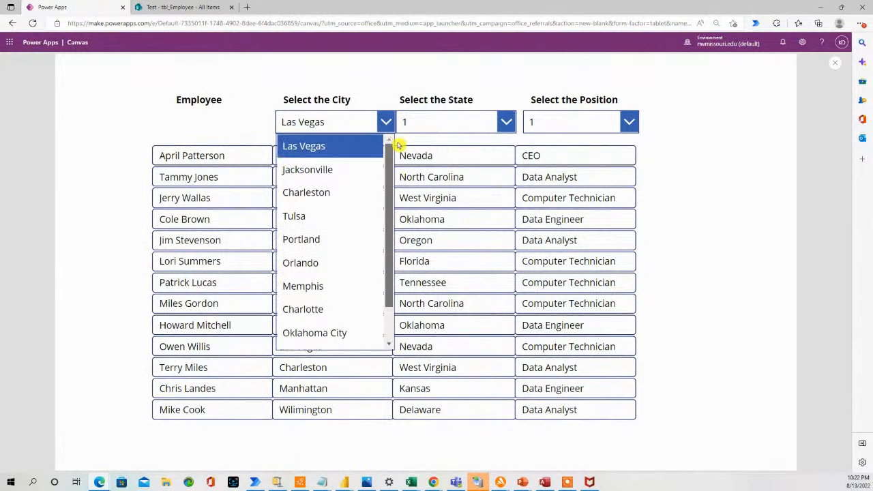
left_click(833, 66)
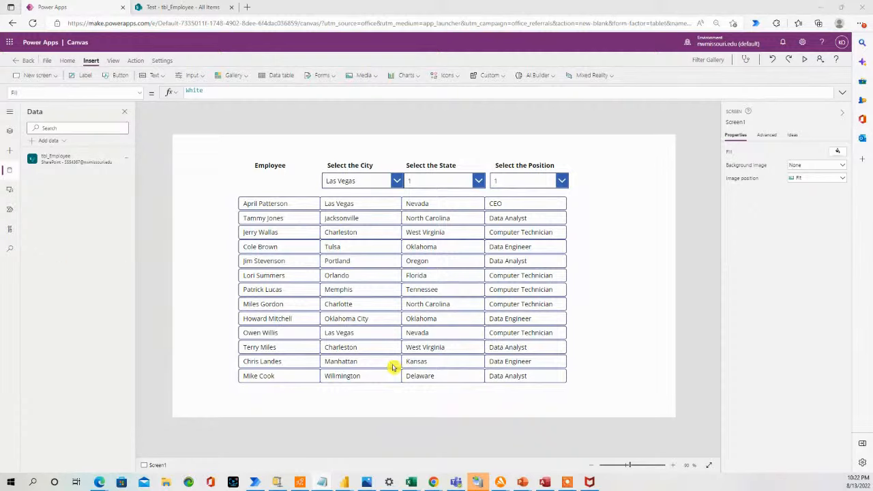
Set the employee gallery's Items to Filter(tbl_Employee,City = CityDropdown.Selected.Result).
left_click(376, 377)
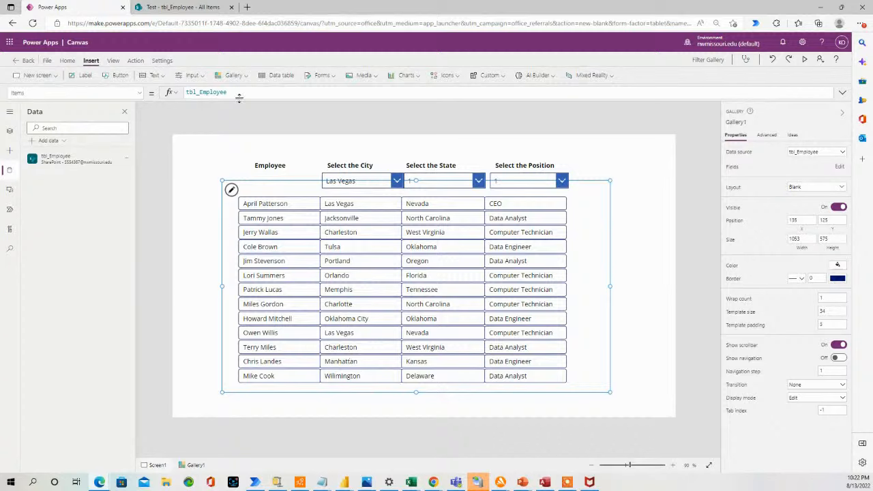
left_click_drag(254, 91, 163, 92)
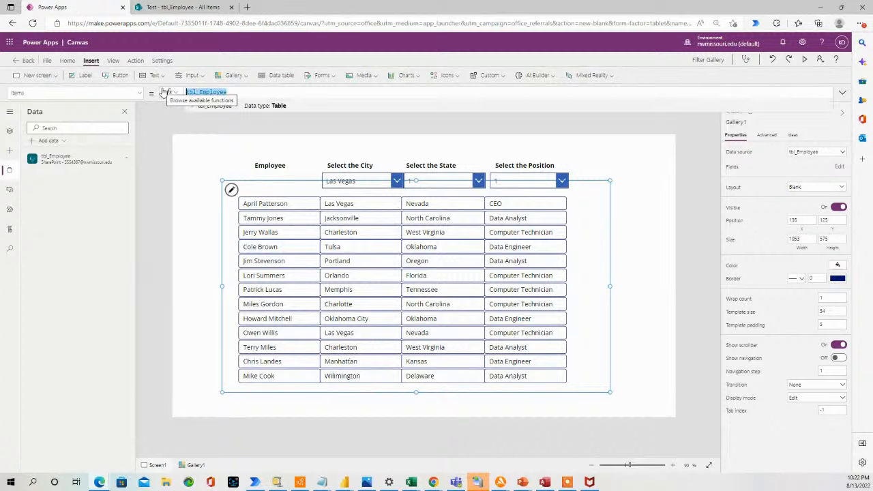
type("Filter(tbl_Employee,City = CityDropdown.Selected.Result)")
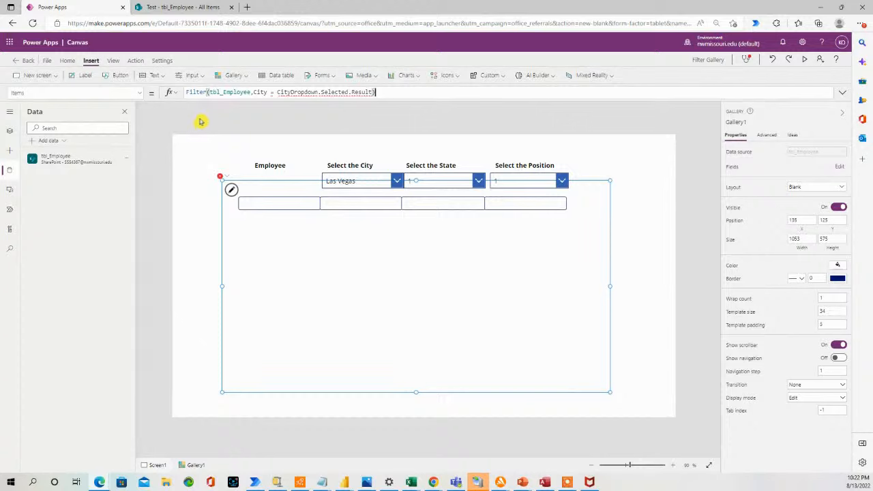
left_click(211, 154)
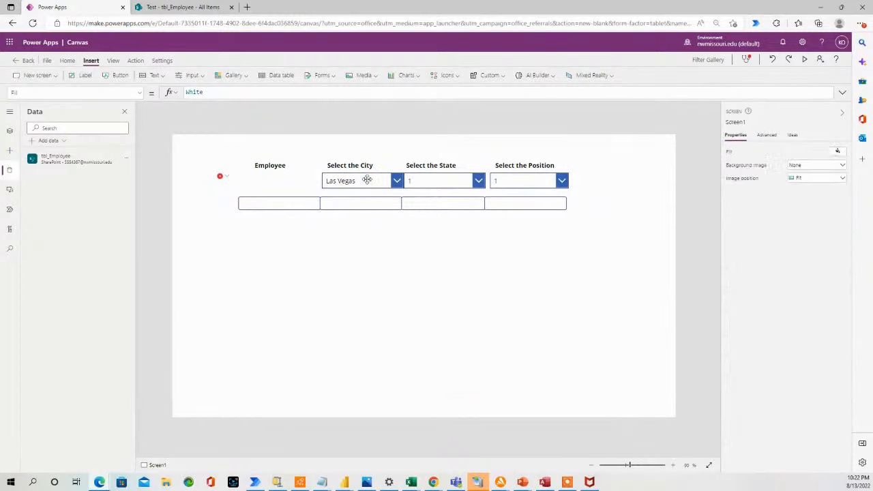
Rename the city, state and position drop downs as CityDropdown, StateDropdown and PositionDropdown.
left_click(367, 179)
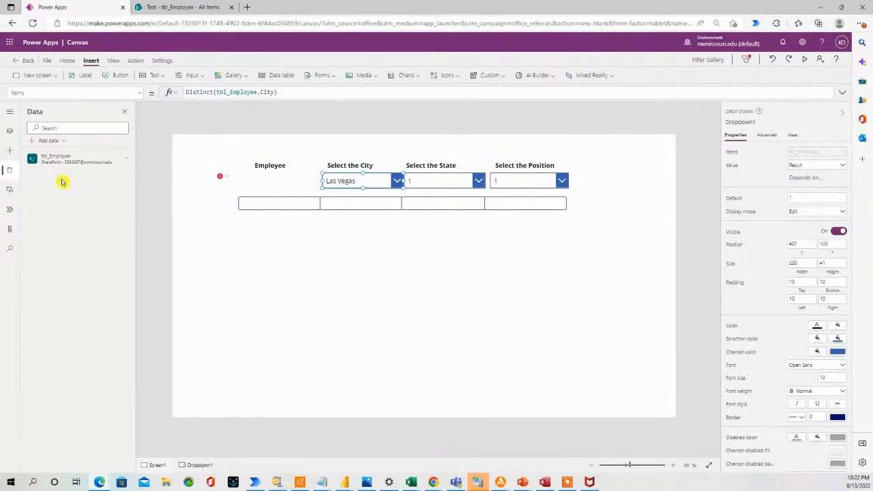
left_click(10, 132)
double_click(69, 221)
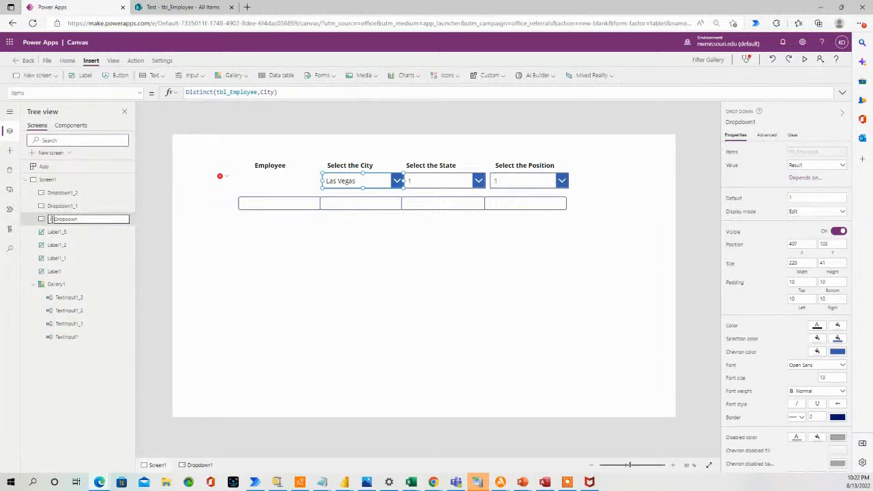
left_click(437, 182)
double_click(79, 207)
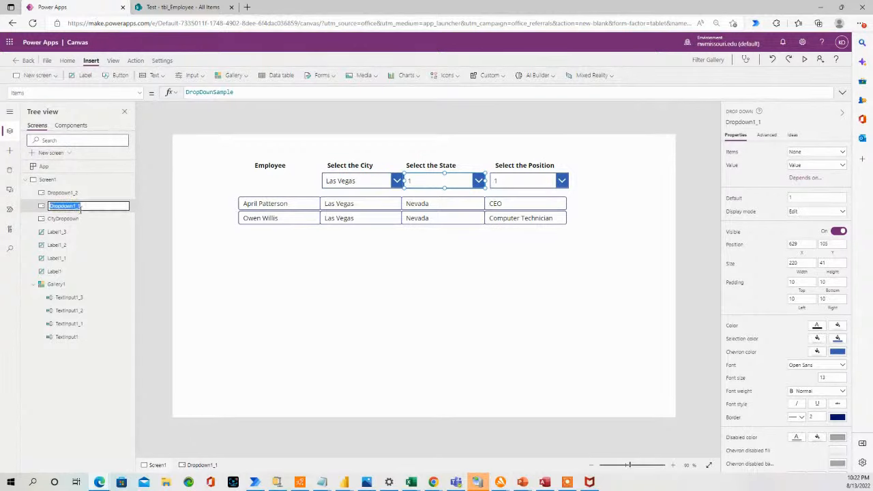
left_click(89, 205)
left_click(517, 186)
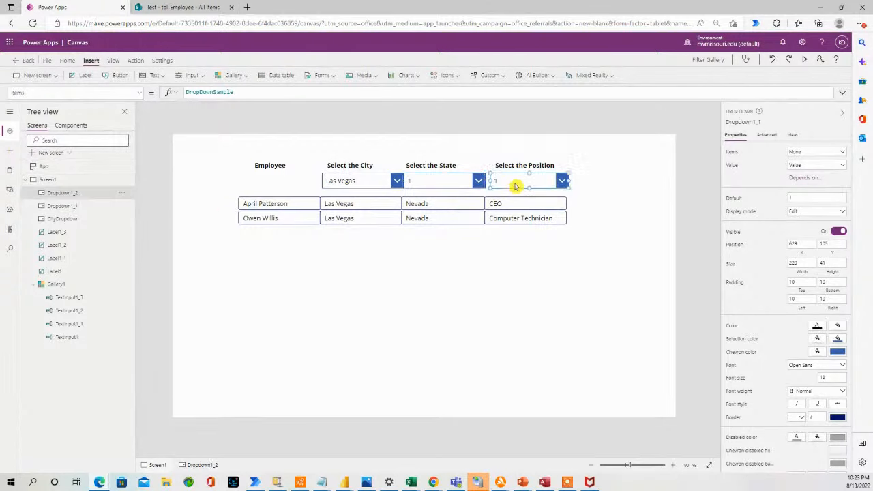
double_click(84, 195)
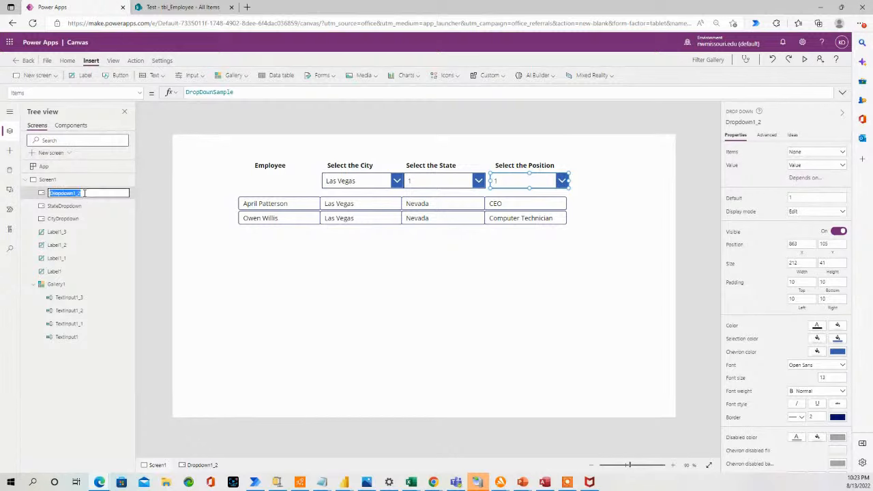
left_click(84, 194)
Test the gallery's city filter in preview by choosing Portland and Memphis in the city drop down, and return to editing.
left_click(241, 276)
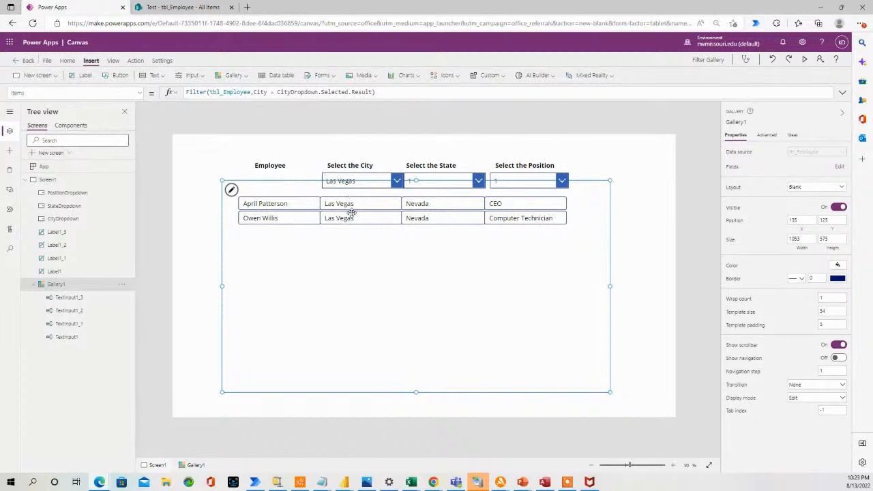
left_click(371, 186)
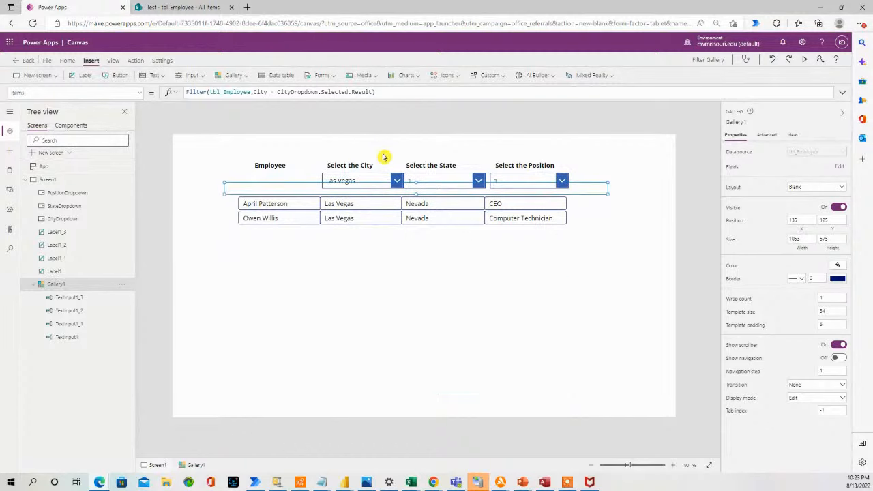
left_click(383, 157)
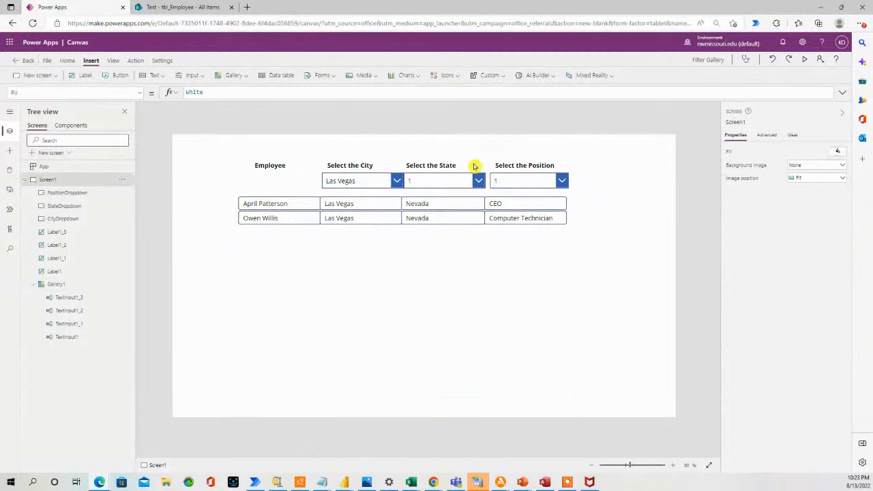
left_click(803, 61)
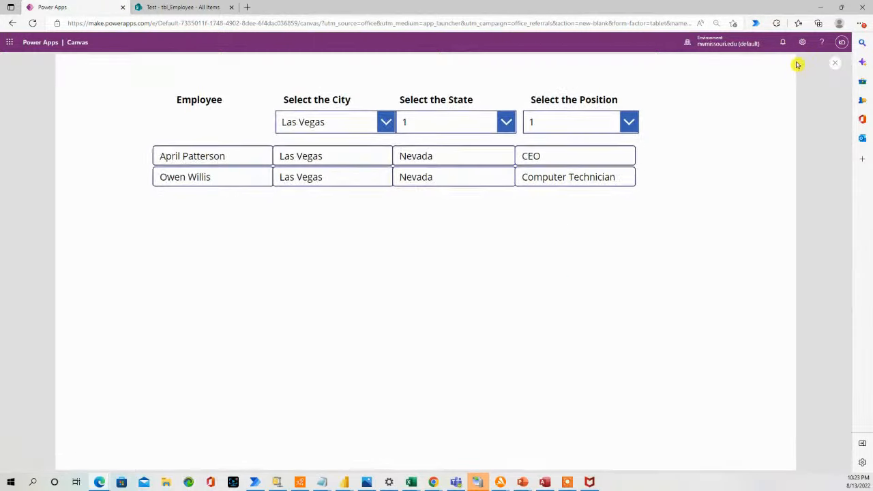
left_click(387, 122)
left_click(352, 242)
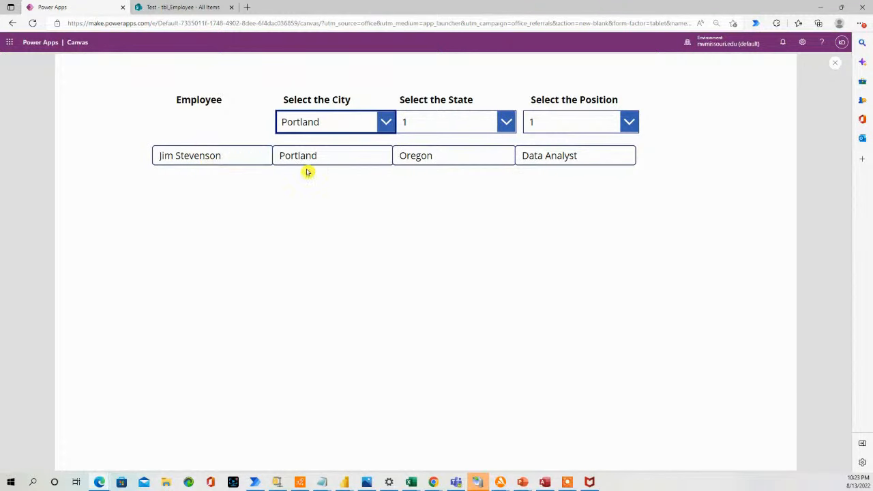
left_click(390, 122)
left_click(348, 285)
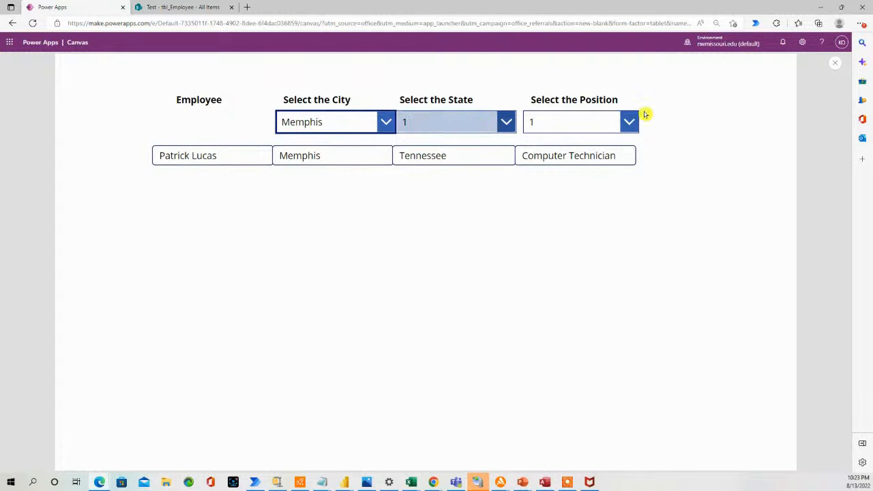
left_click(835, 63)
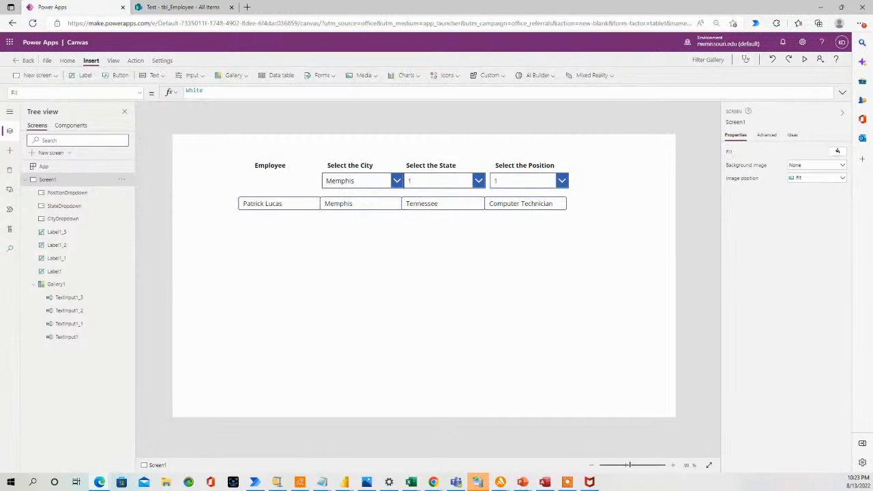
Set Screen1's OnVisible property to ClearCollect(CollectCity, Distinct(tbl_Employee,City)).
left_click(322, 483)
left_click(140, 92)
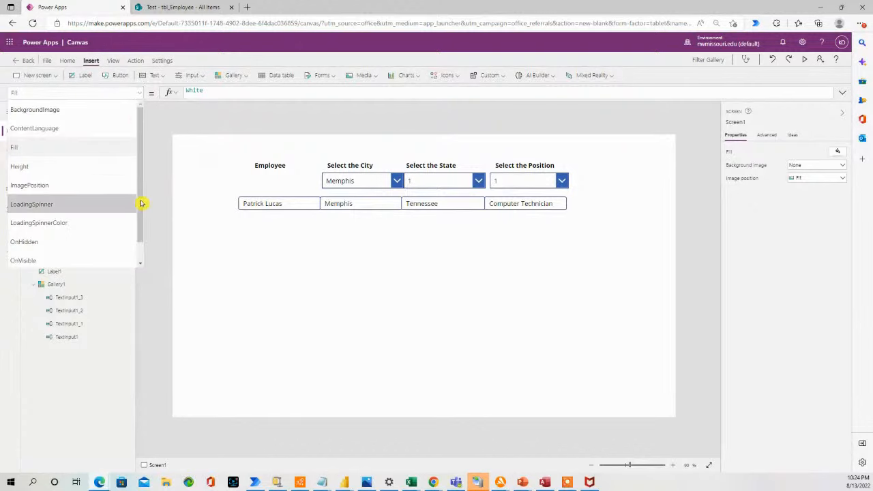
left_click(88, 260)
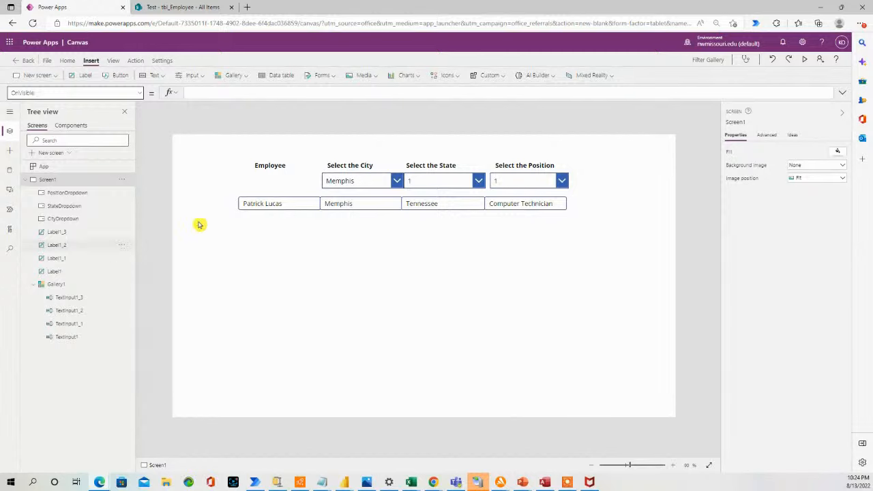
left_click(204, 91)
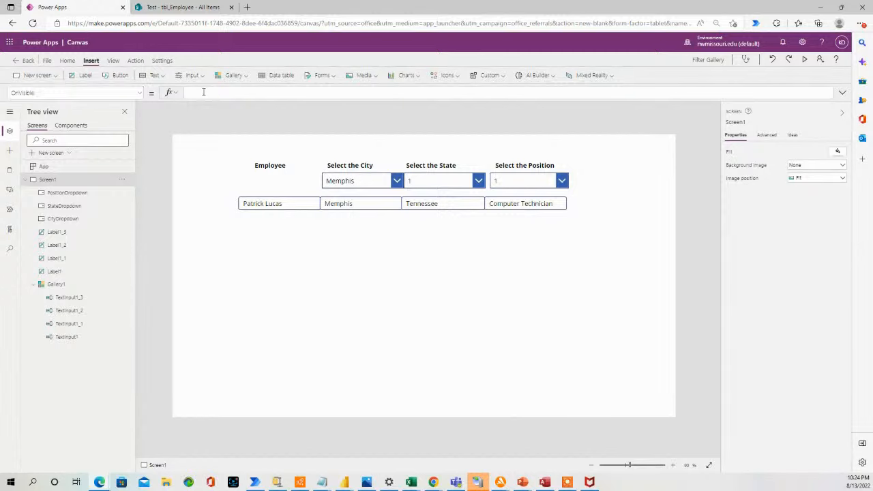
type("ClearCollect(collectCity, Distinct(tbl_Employee,City))")
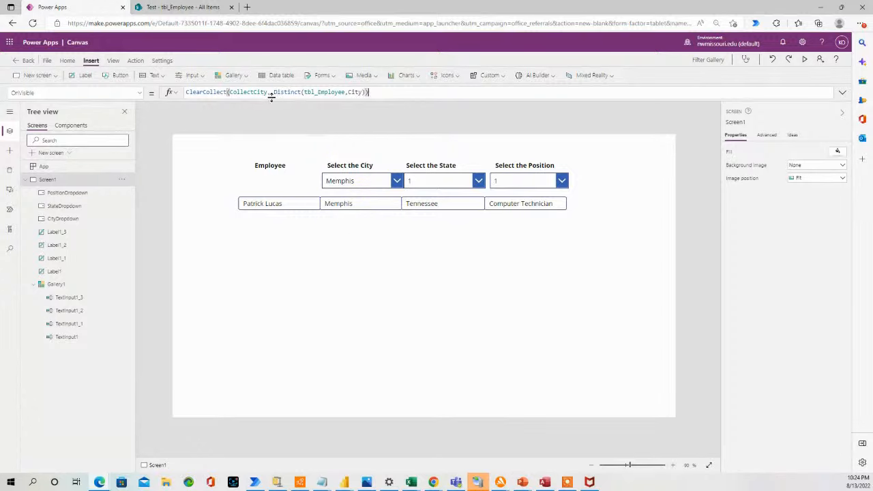
Replace the city drop down's Items formula with the CollectCity collection.
left_click_drag(269, 92, 236, 92)
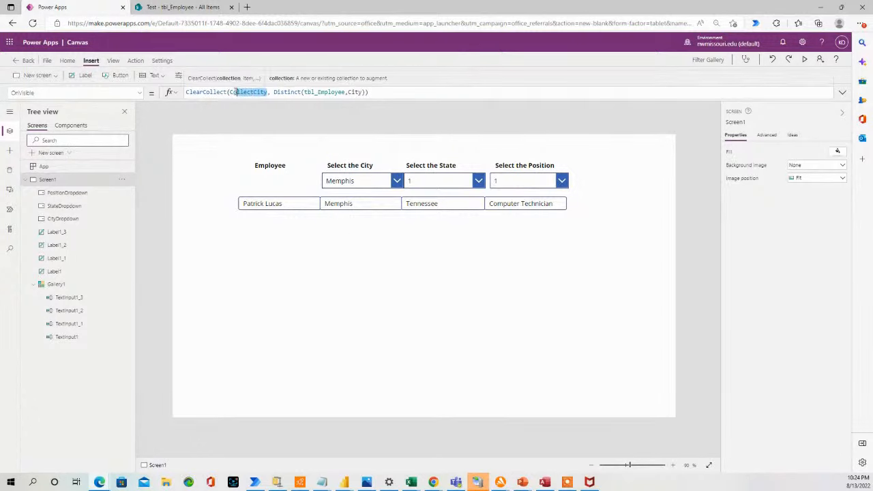
left_click(355, 175)
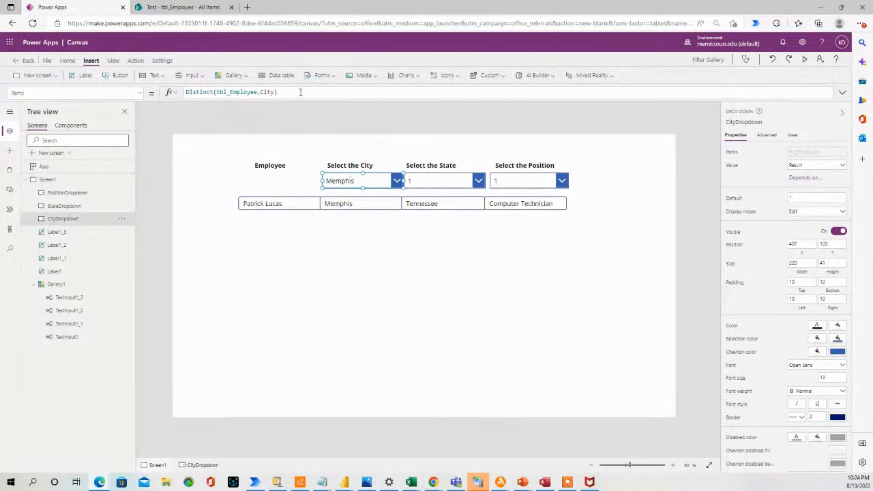
left_click_drag(300, 92, 185, 92)
type("CollectCity")
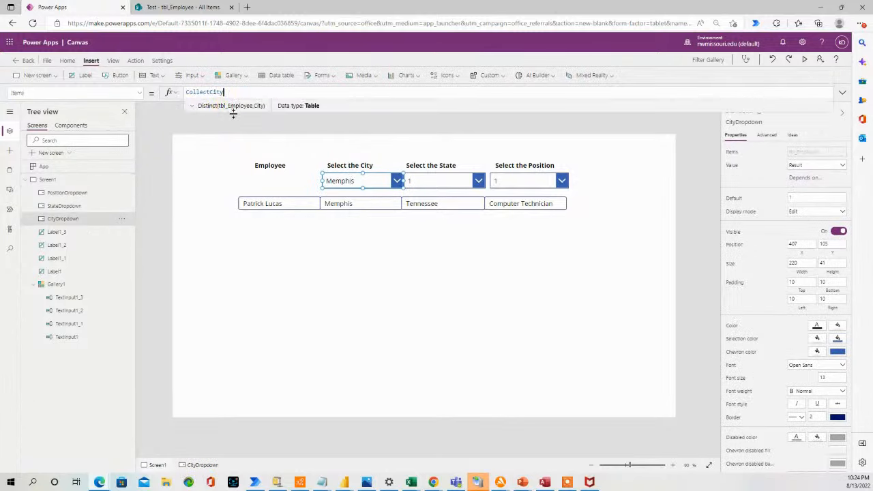
left_click(250, 144)
left_click(355, 181)
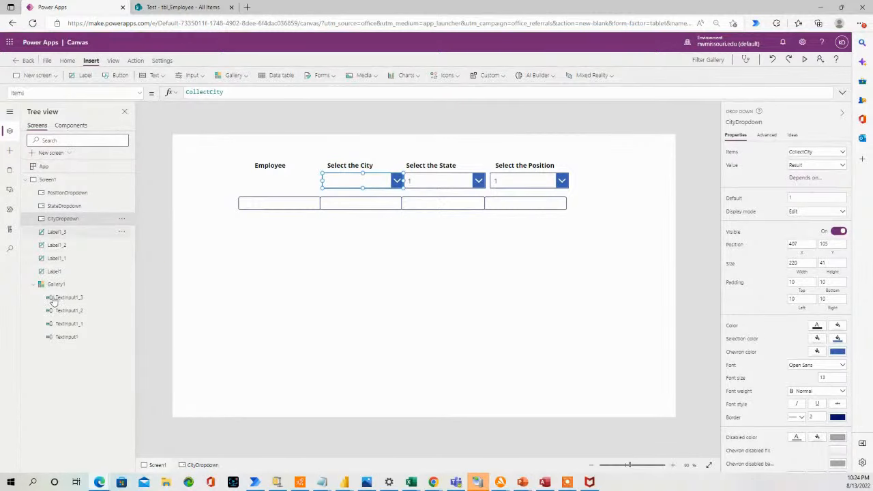
Add a blank screen and return to Screen1 so that its OnVisible formula runs.
left_click(60, 154)
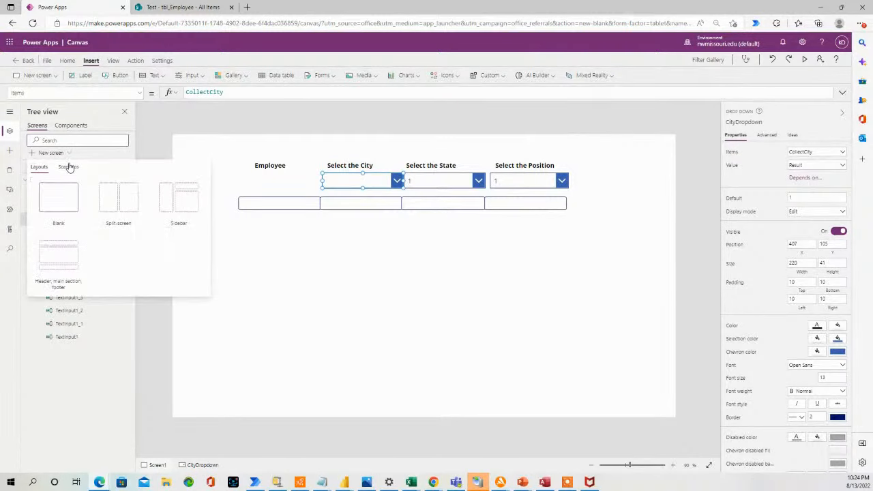
left_click(60, 202)
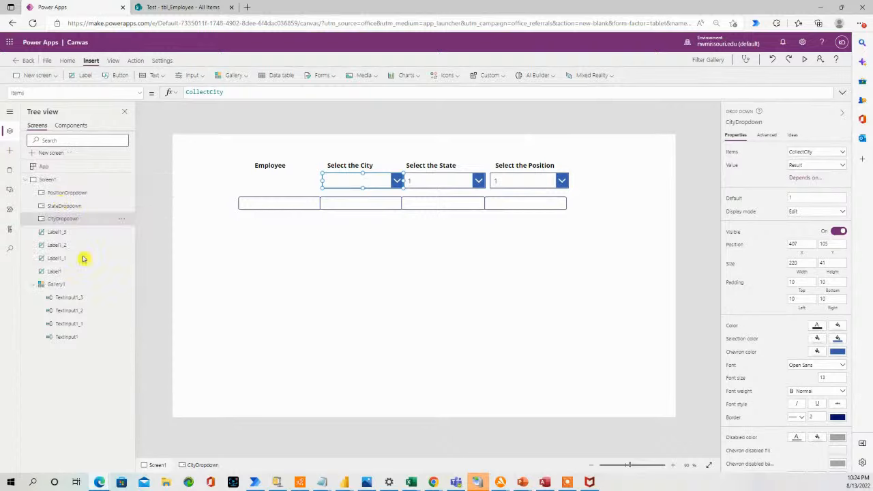
left_click(52, 180)
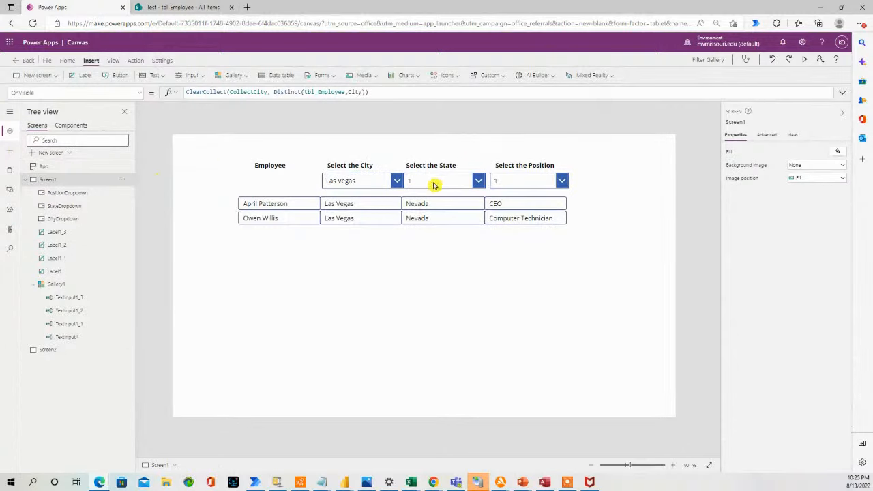
Test the gallery's city filter in preview by choosing Orlando in the city drop down, and return to editing.
left_click(804, 60)
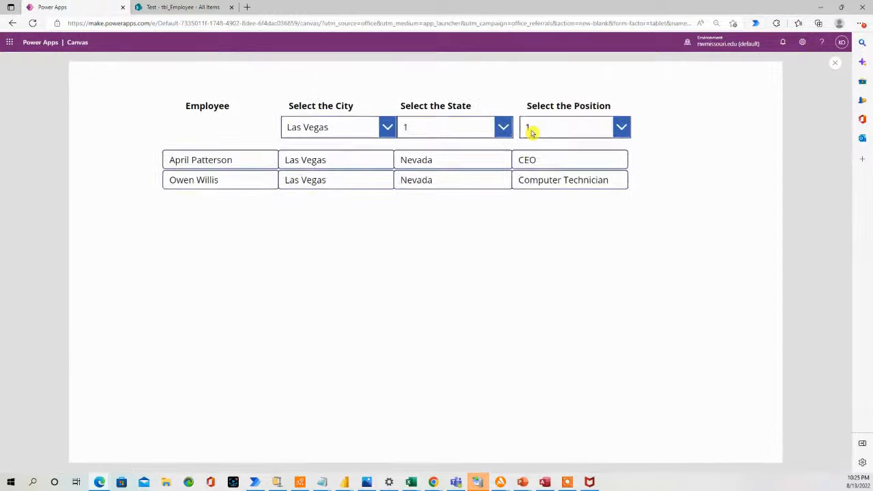
left_click(383, 123)
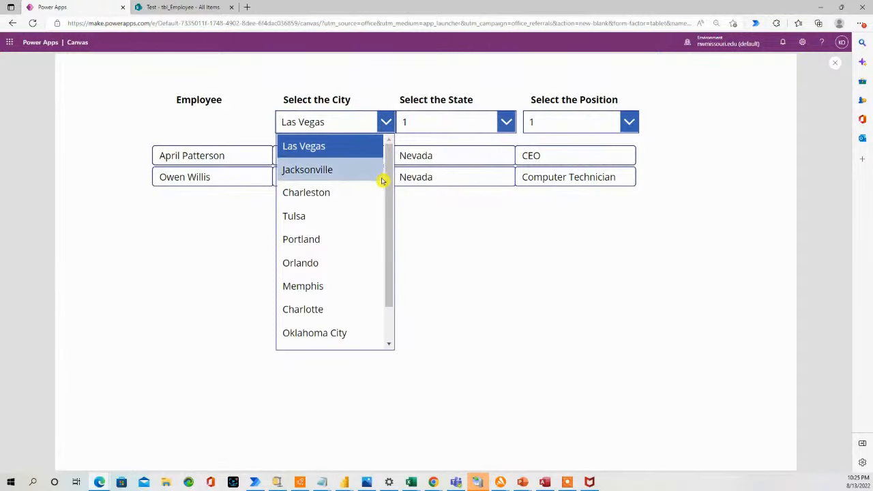
scroll(382, 181, "down", 2)
left_click(343, 223)
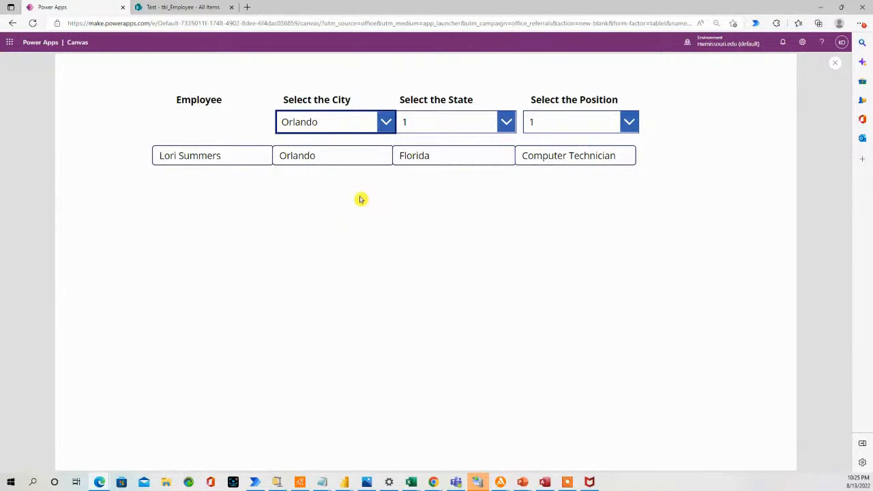
left_click(834, 64)
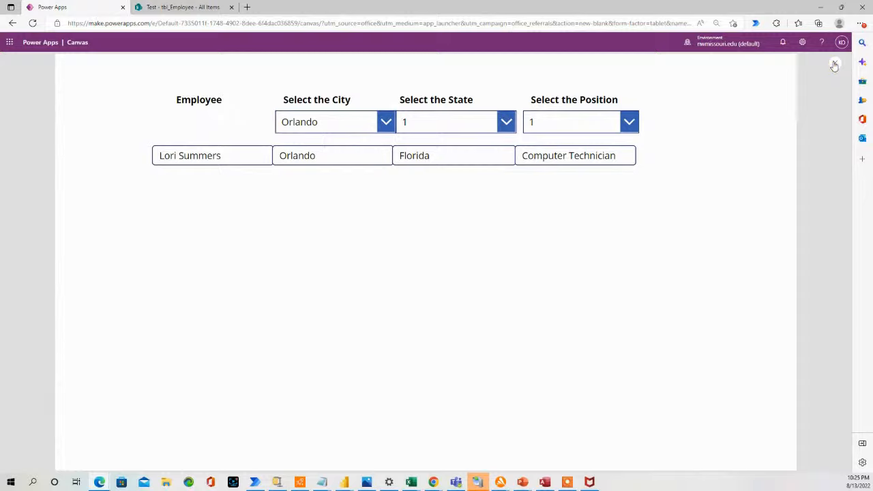
Select the city drop down, examine its list of CollectCity values in preview, and return to editing.
left_click(360, 180)
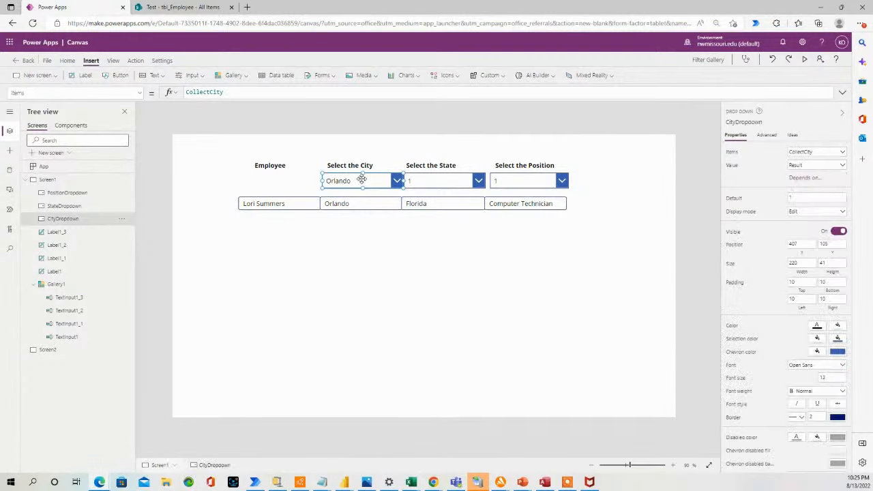
left_click(804, 60)
left_click(387, 122)
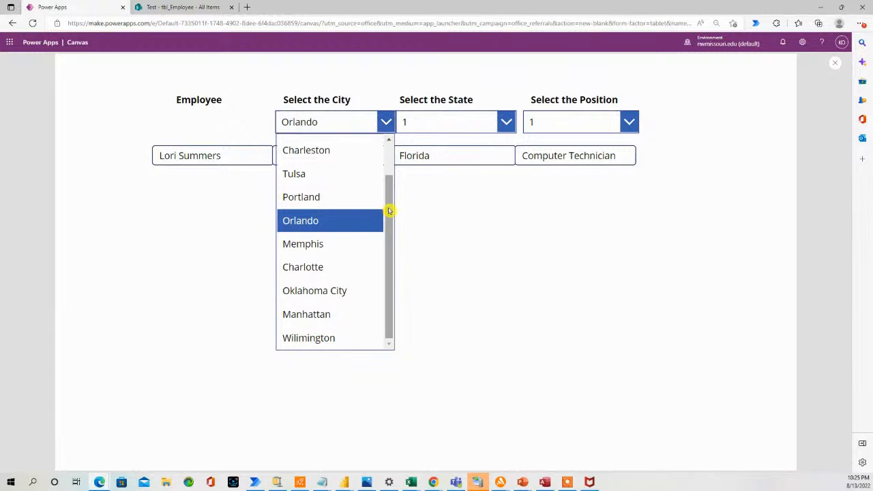
left_click_drag(389, 208, 400, 154)
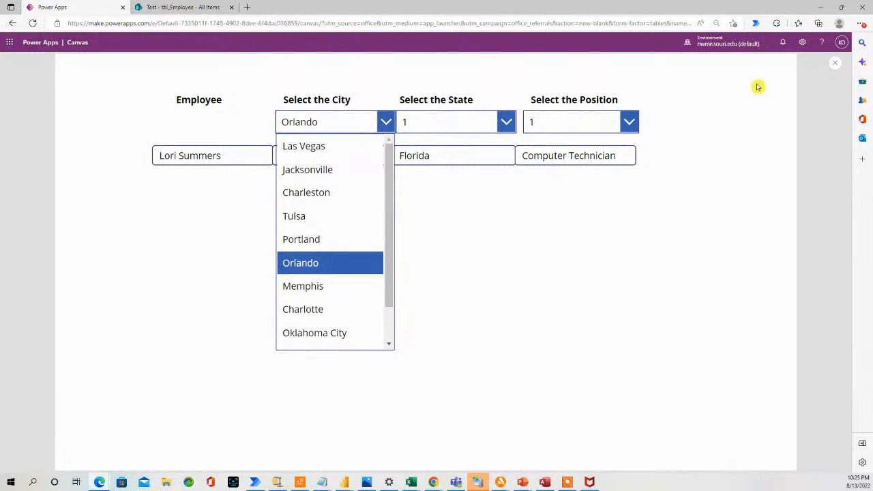
left_click(833, 64)
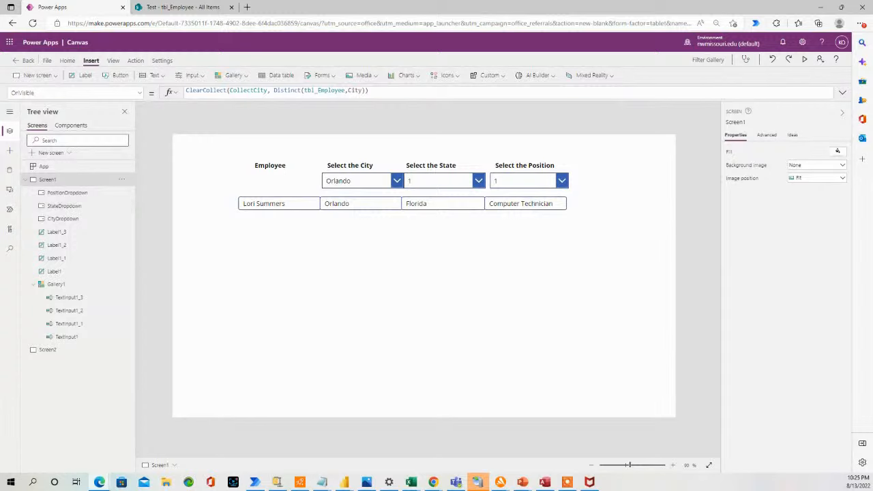
Set Screen1's OnVisible property to ClearCollect(CollectCity, {Result: "All"}); followed by Collect(CollectCity, Distinct(tbl_Employee,City)).
left_click(322, 482)
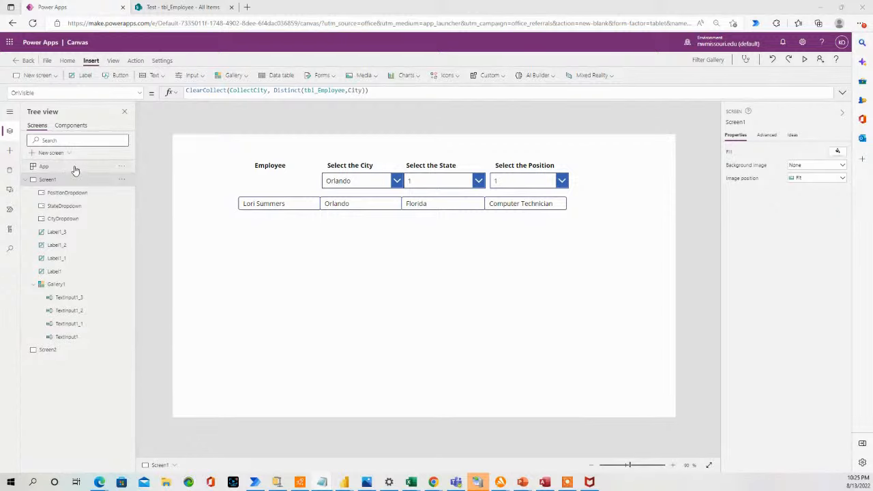
left_click(140, 94)
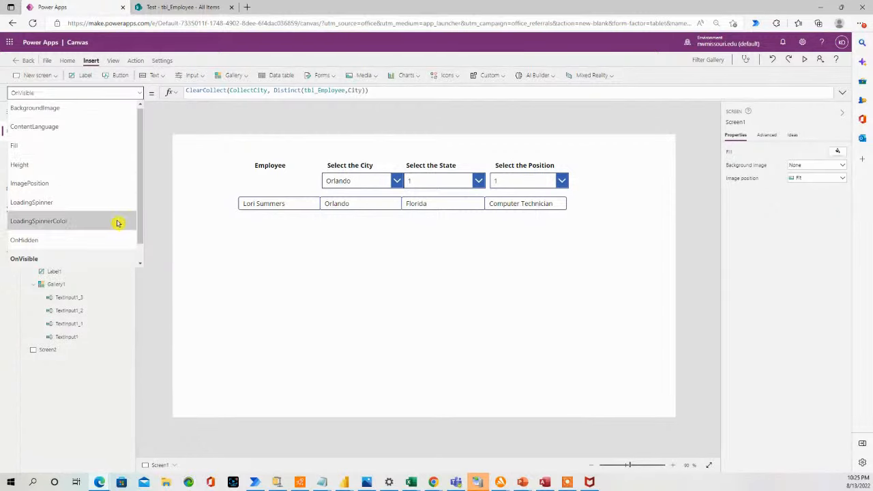
left_click_drag(139, 200, 139, 250)
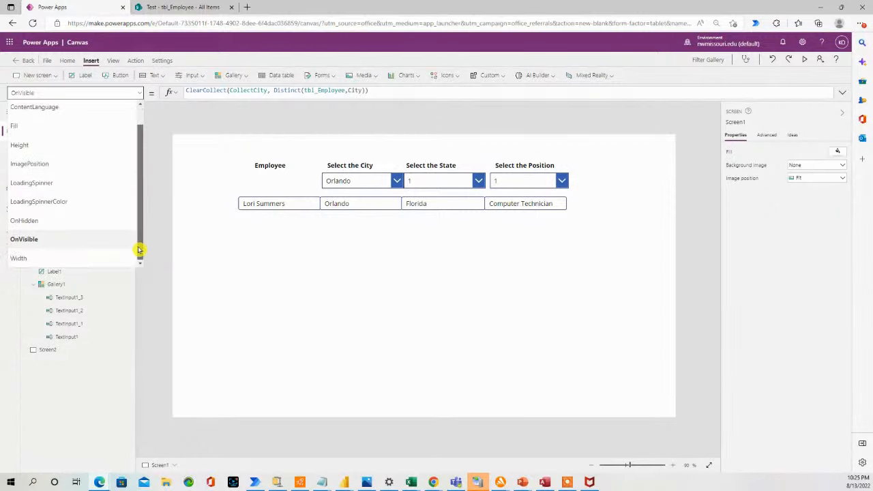
left_click(33, 240)
left_click(258, 97)
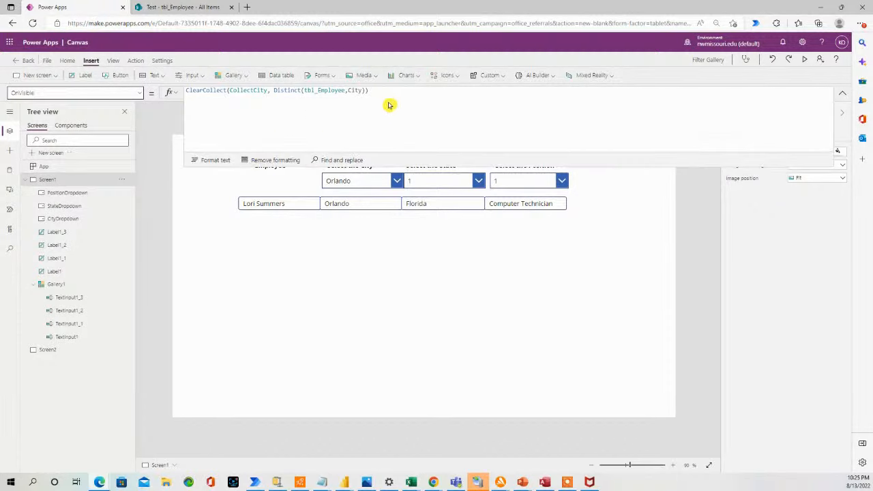
left_click_drag(373, 90, 164, 92)
type("ClearCollect(CollectCity, {Result: \"All\"}); Collect(CollectCity, Distinct(tbl_Employee,City))")
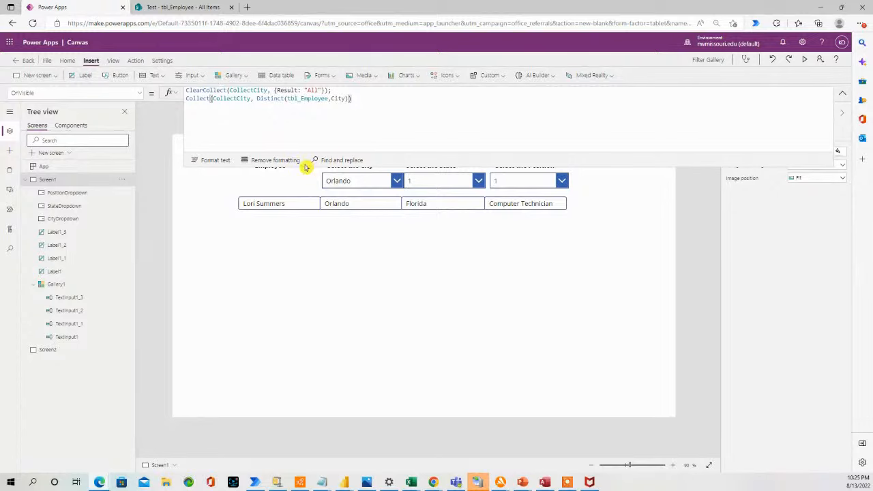
Switch to Screen2 and back to Screen1 so that the OnVisible formula runs, and shrink the expanded formula bar.
left_click(408, 292)
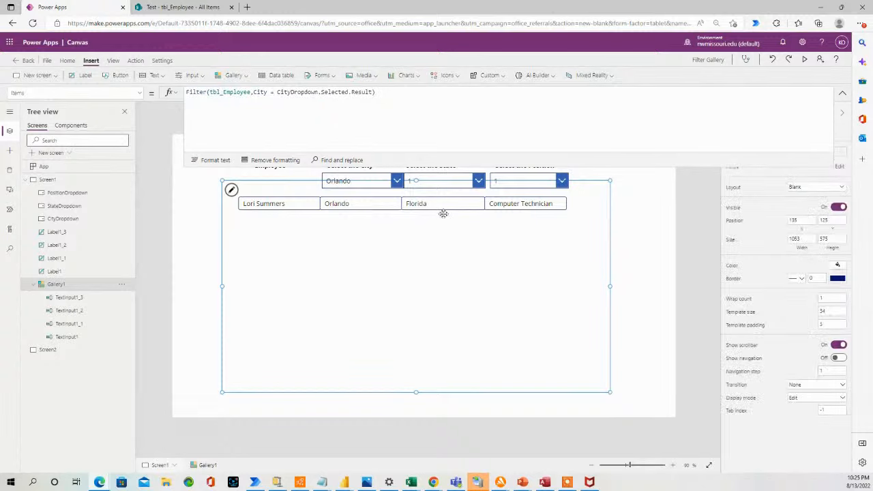
left_click(58, 351)
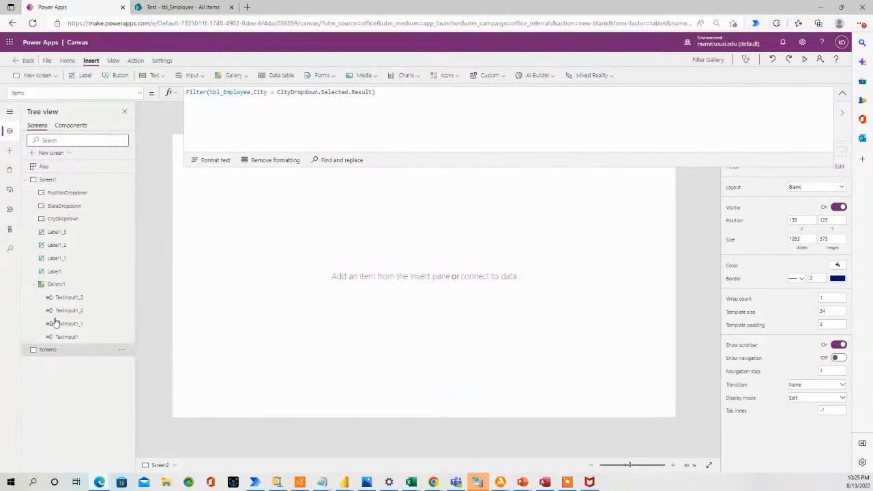
left_click(54, 179)
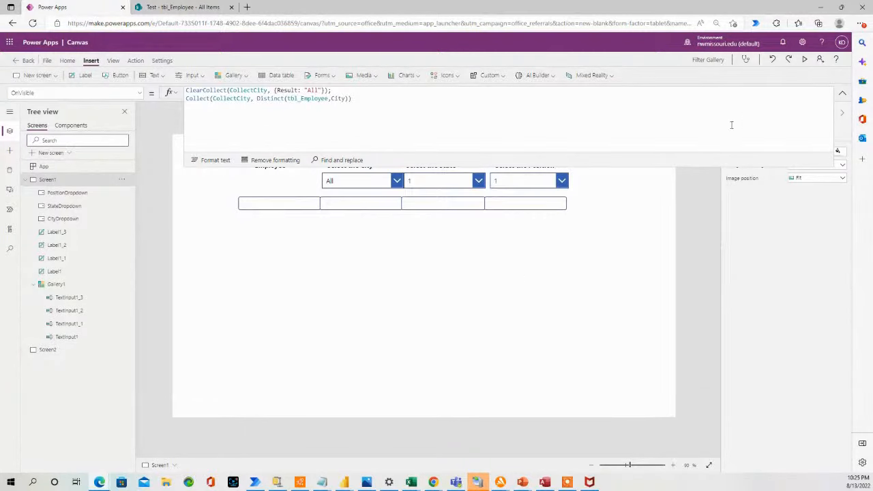
left_click_drag(689, 166, 692, 102)
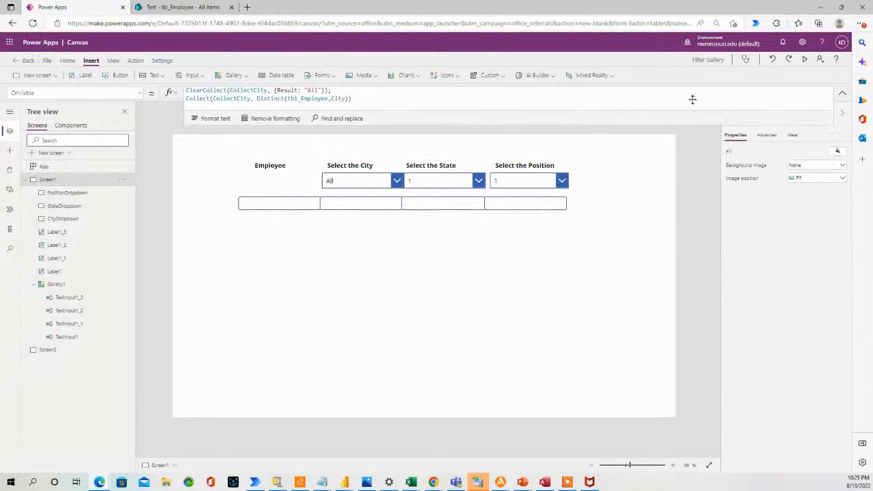
Choose All in the city drop down in preview to check the gallery, and return to editing.
left_click(803, 60)
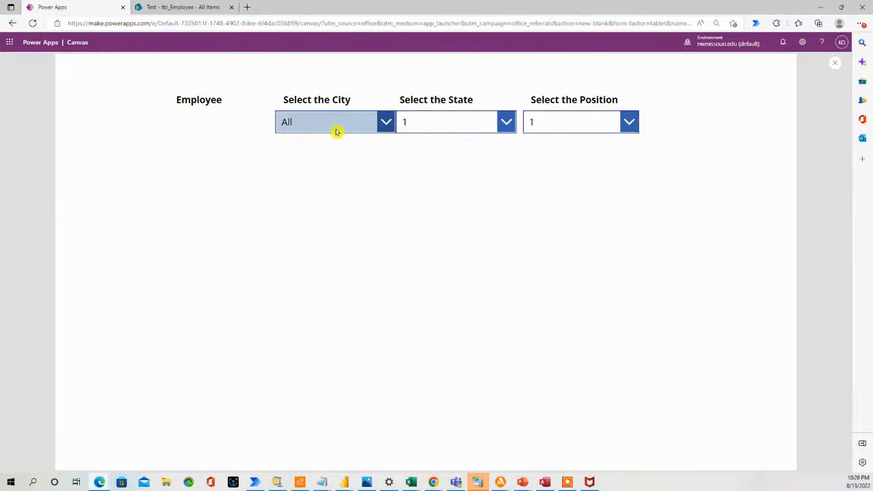
left_click(386, 122)
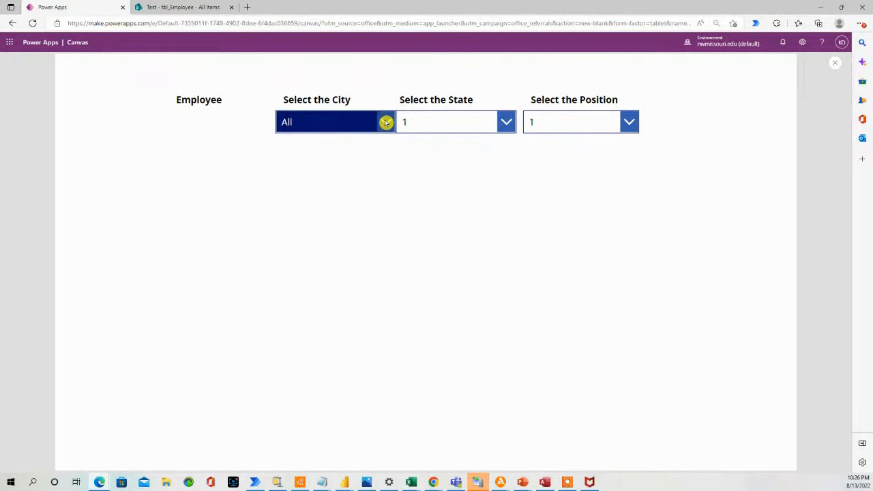
left_click(380, 144)
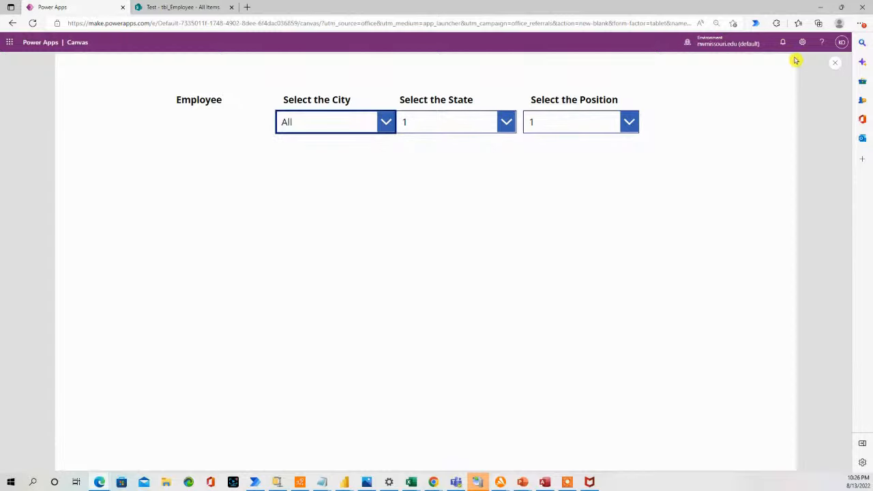
left_click(835, 63)
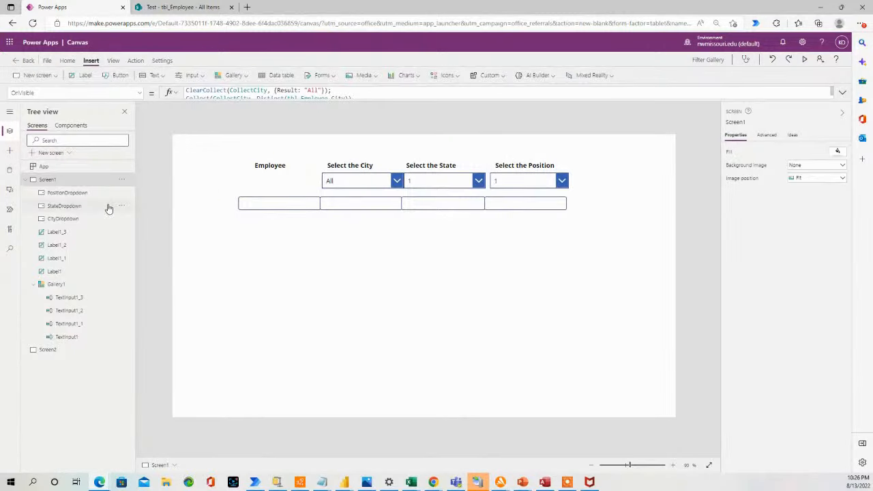
Visit Screen2 again and return to Screen1 to rerun its OnVisible formula.
left_click(322, 482)
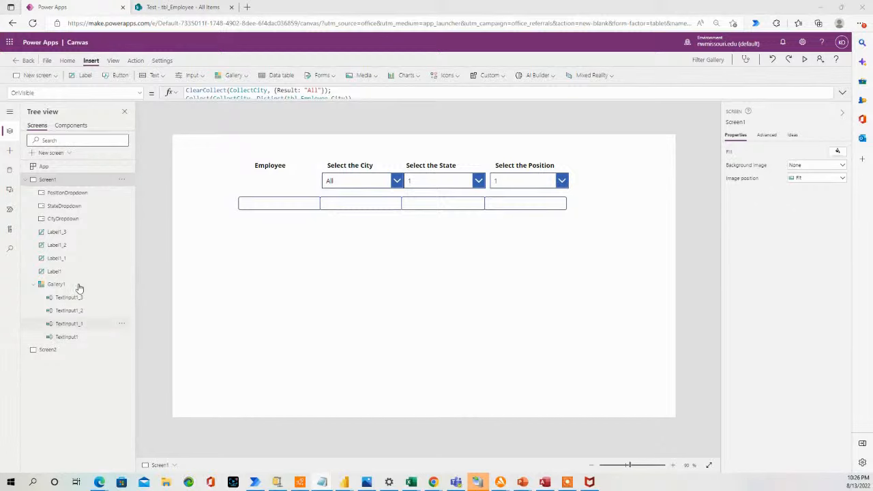
left_click(43, 350)
left_click(43, 349)
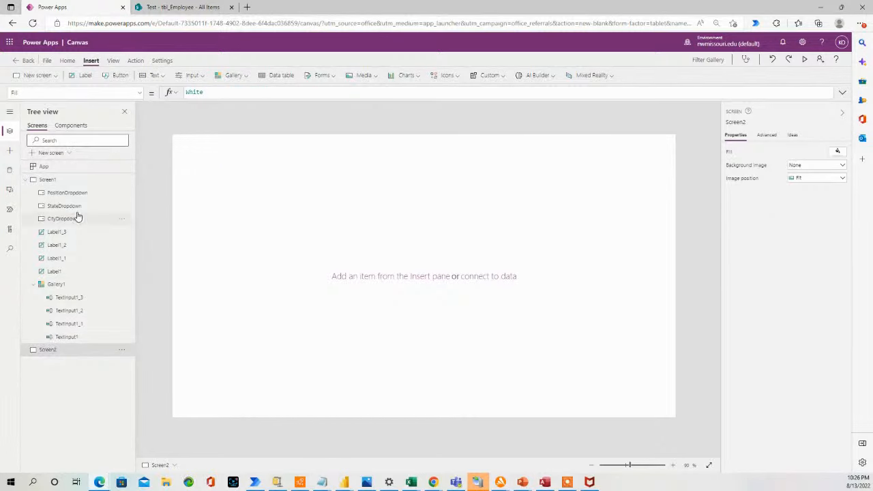
left_click(70, 180)
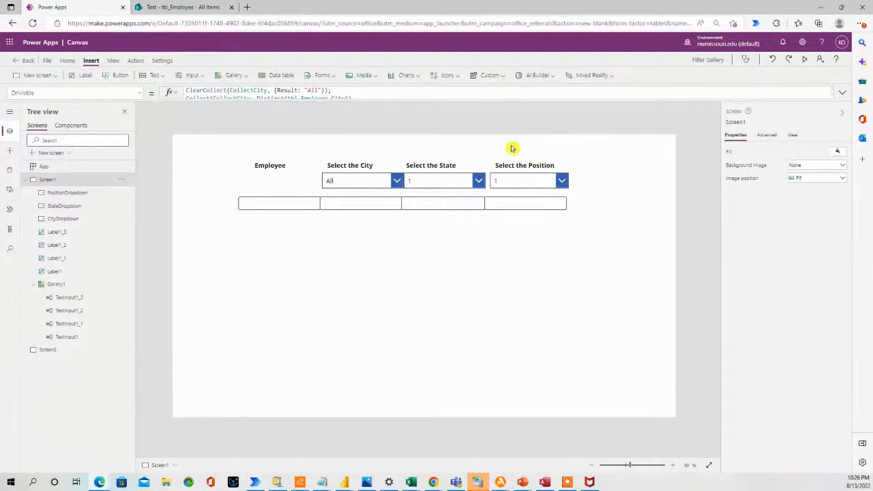
Test the city filter in preview with Las Vegas and with All, and return to editing.
left_click(805, 60)
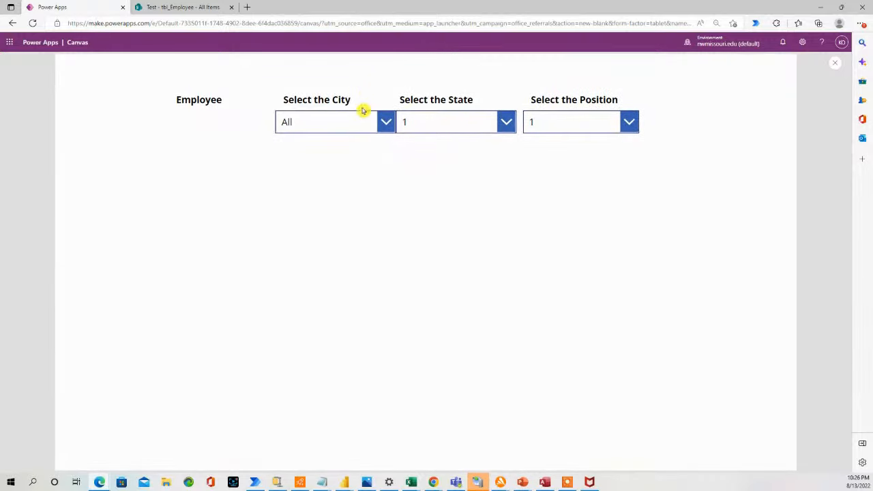
left_click(386, 122)
left_click(333, 170)
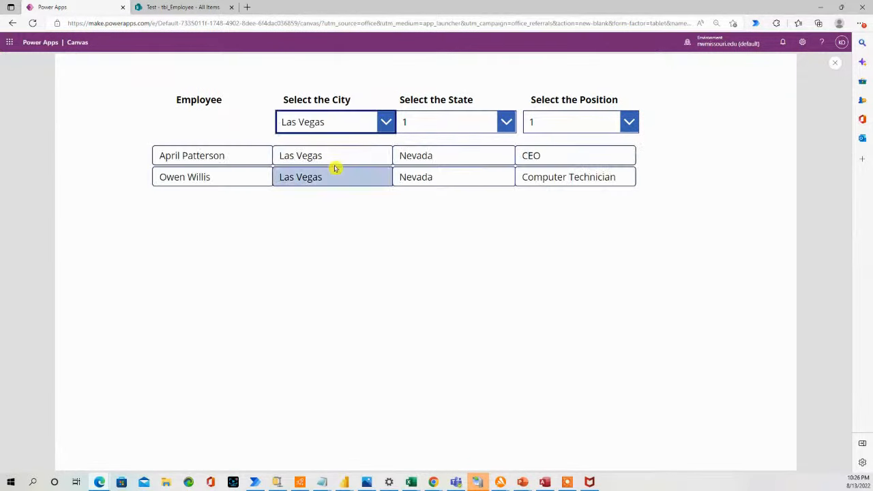
left_click(384, 122)
left_click(370, 144)
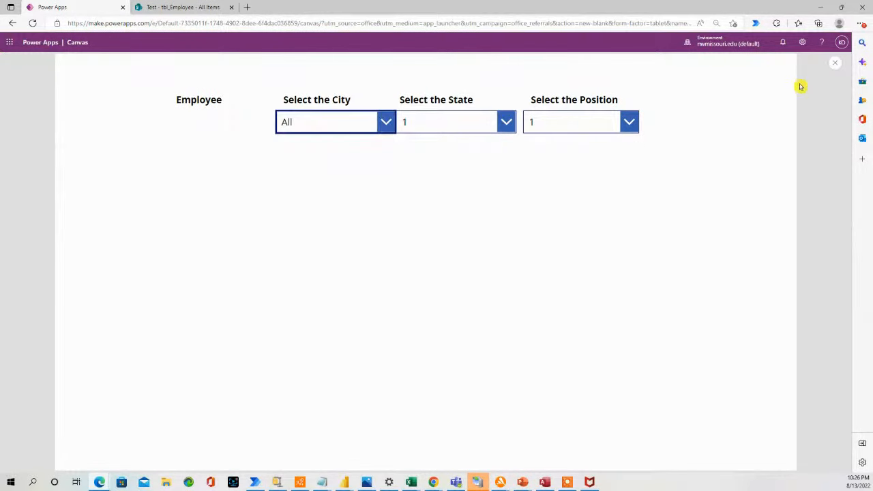
left_click(837, 63)
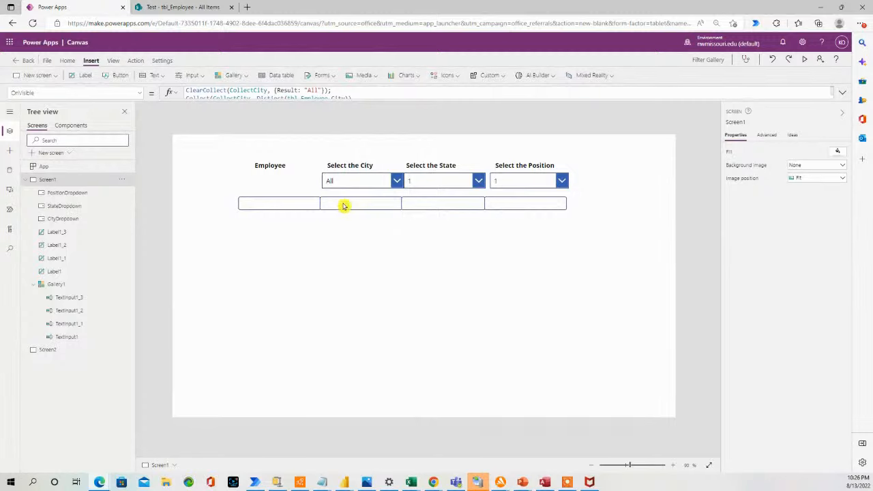
Set the gallery's Items to If(CityDropdown.Selected.Result = "All", tbl_Employee, Filter(tbl_Employee,City = CityDropdown.Selected.Result)).
left_click(341, 208)
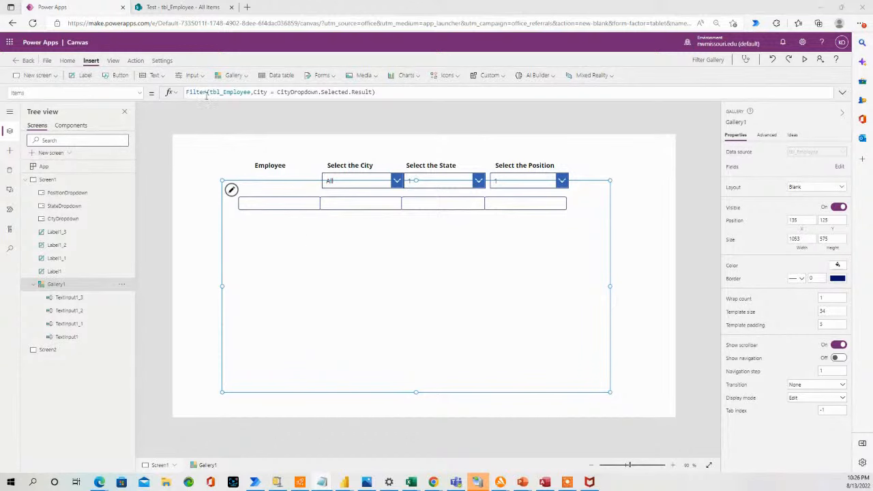
left_click_drag(402, 93, 127, 91)
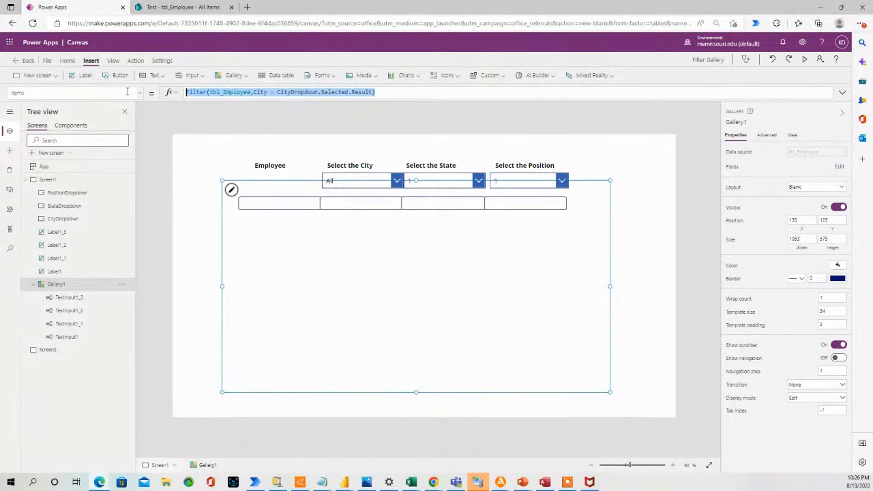
type("If(CityDropdown.Selected.Result = \"All\", tbl_Employee, Filter(tbl_Employee,City = CityDropdown.Selected.Result))")
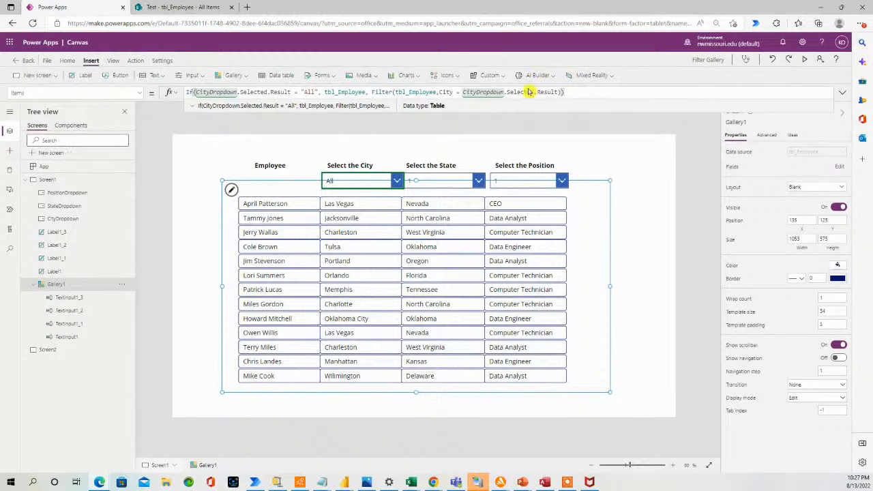
Test the city filter in preview with Tulsa, Orlando and All, and return to editing.
left_click(806, 61)
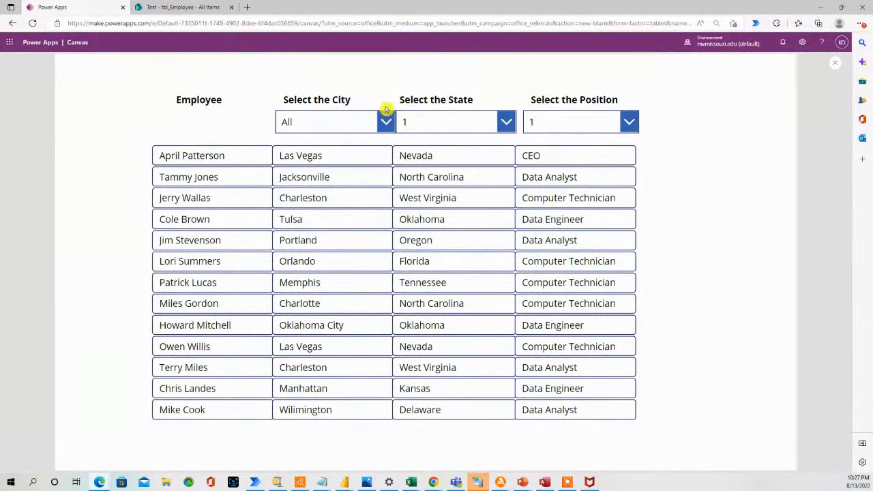
left_click(386, 122)
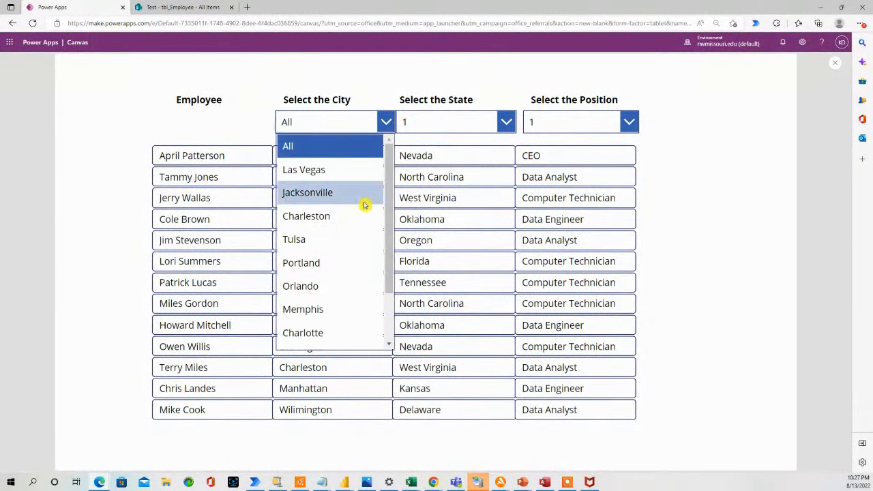
left_click(322, 244)
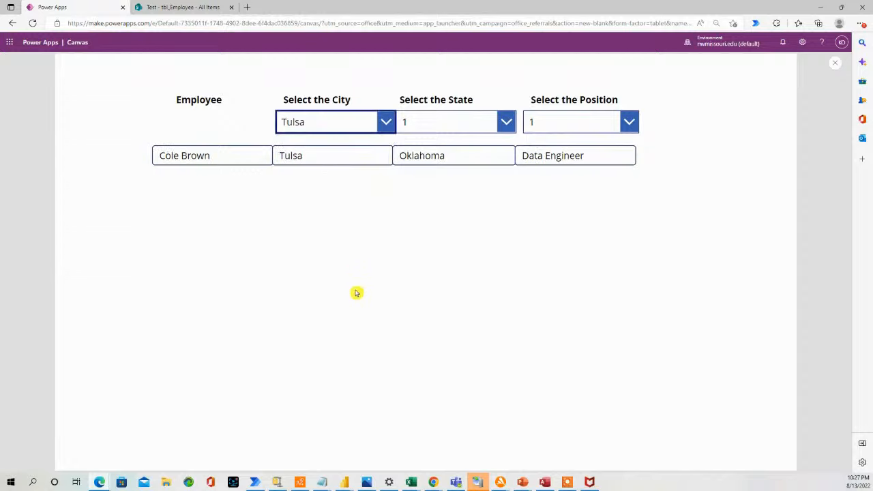
left_click(384, 124)
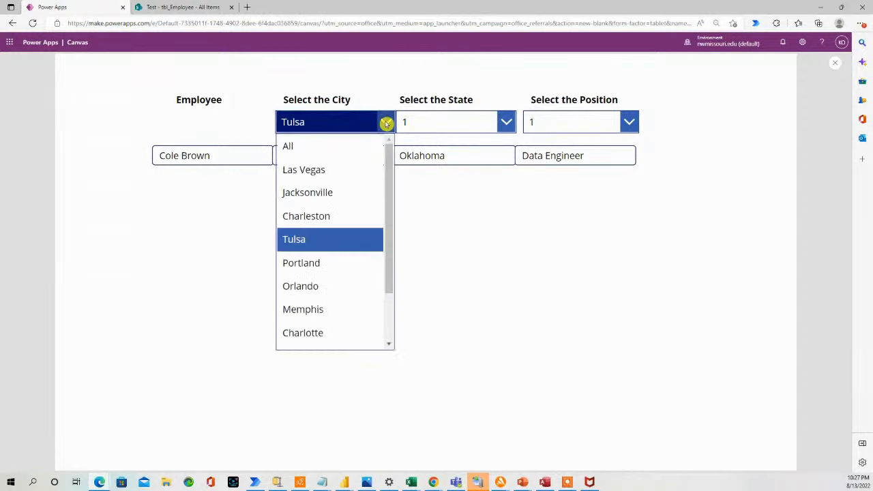
left_click(350, 288)
left_click(384, 120)
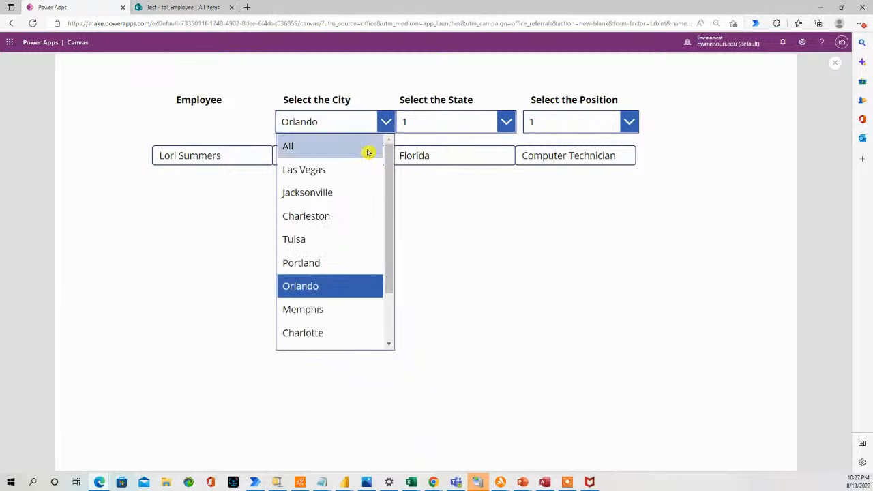
left_click(368, 147)
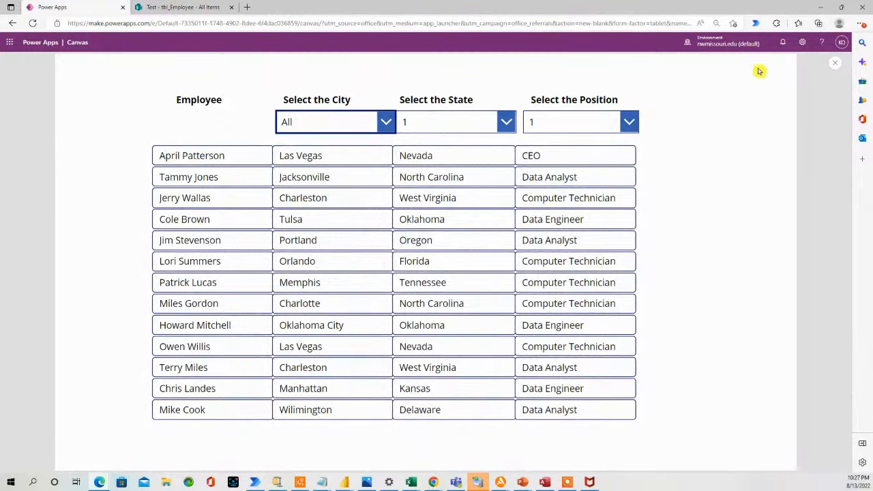
left_click(835, 63)
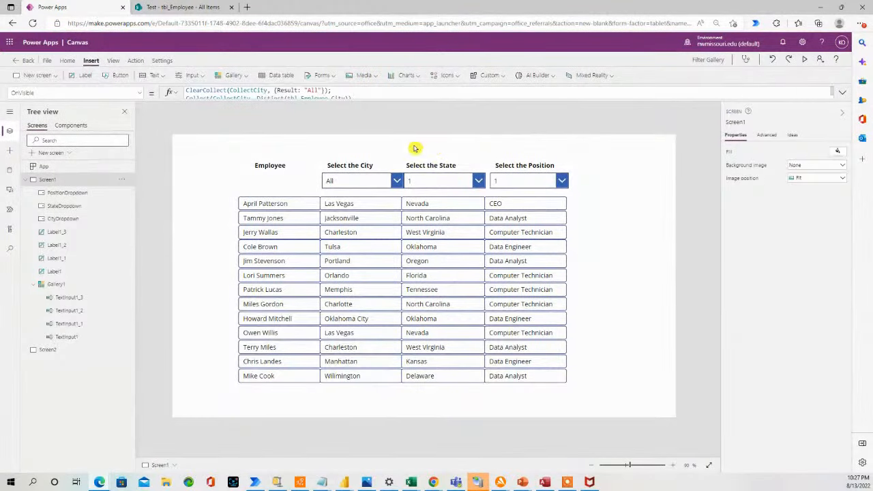
Set the city dropdown's Default property to "All".
left_click(248, 100)
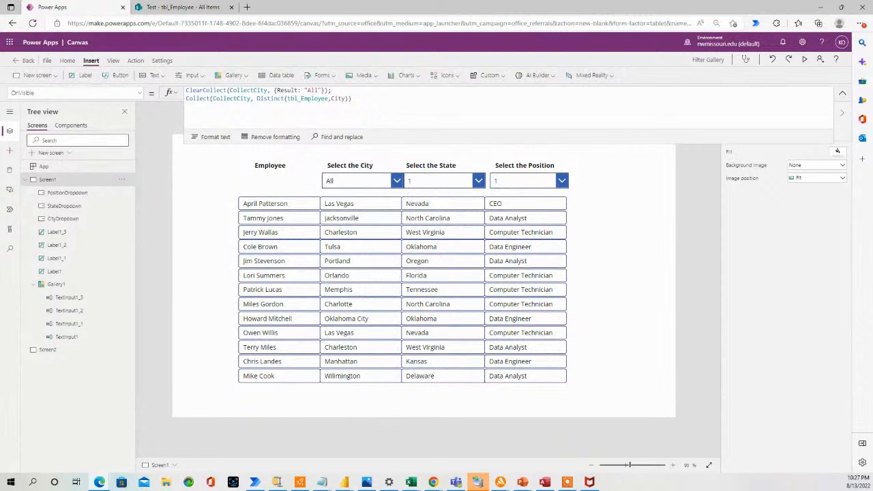
key("alt+Tab")
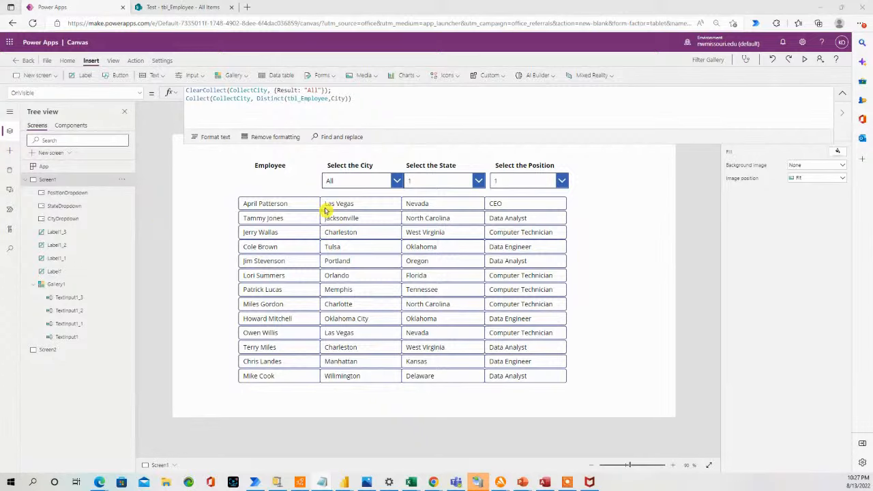
left_click(352, 179)
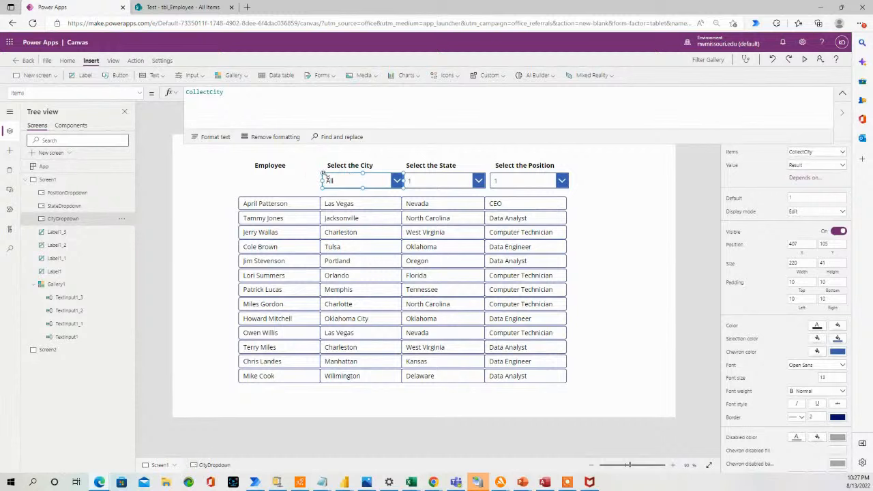
left_click(139, 93)
scroll(139, 169, "down", 2)
mouse_move(140, 169)
left_mouse_down()
mouse_move(141, 238)
mouse_move(141, 158)
left_mouse_up()
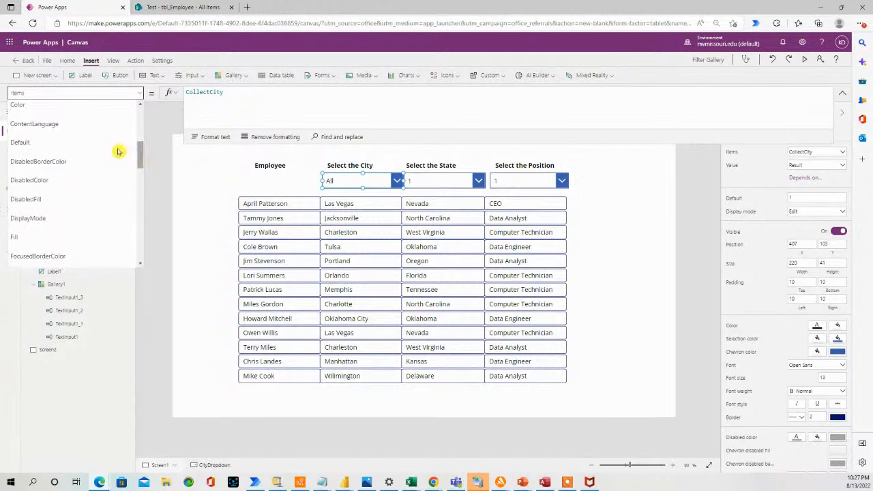
left_click(91, 143)
left_click(191, 92)
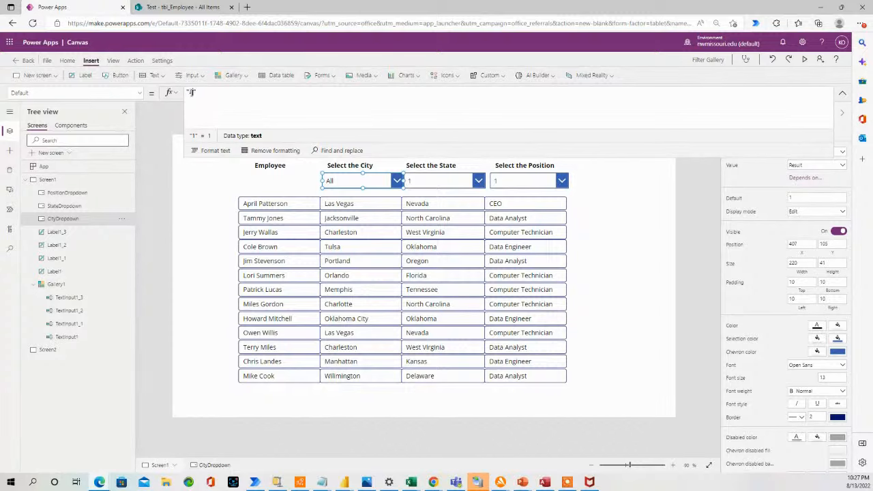
left_click(191, 216)
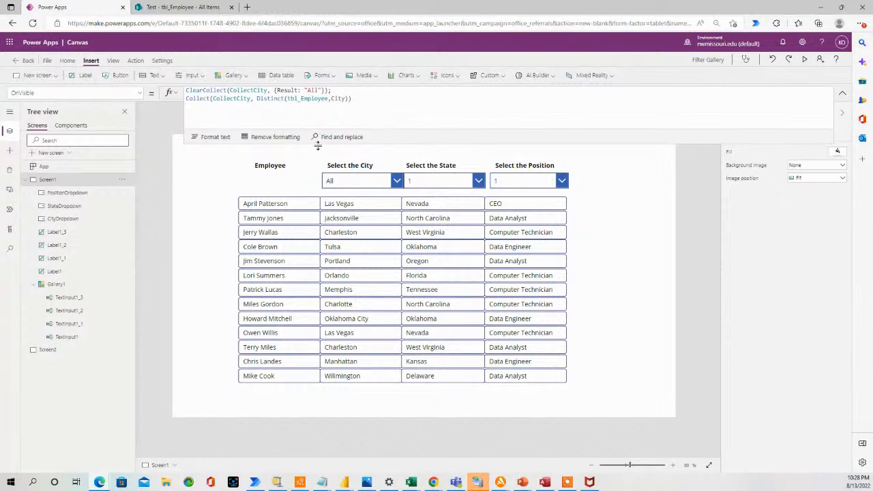
Append ClearCollect(CollectState, {Result: "All"}); Collect(CollectState, Distinct(tbl_Employee,State)); to Screen1's OnVisible, and rerun it by visiting Screen2 and returning.
left_click(431, 179)
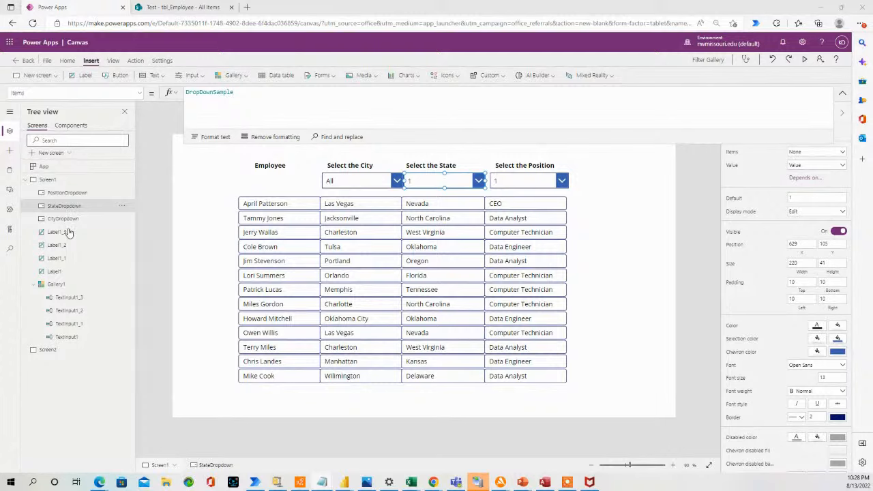
left_click(262, 266)
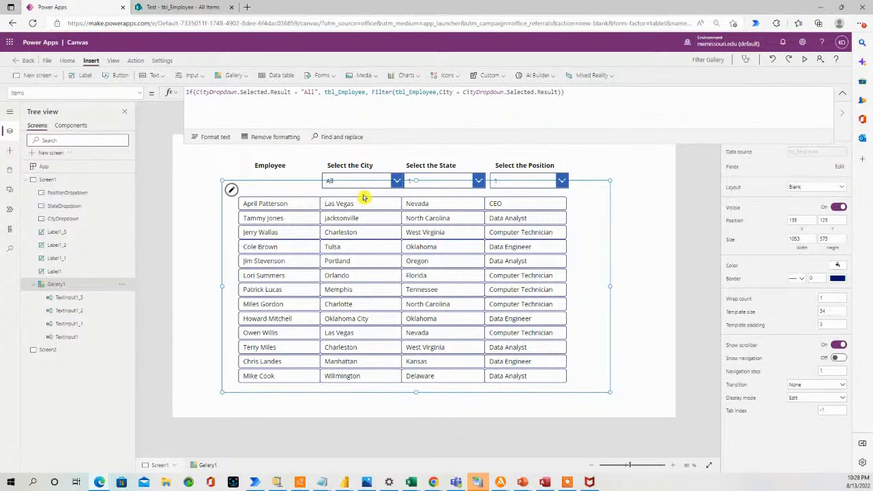
left_click(426, 178)
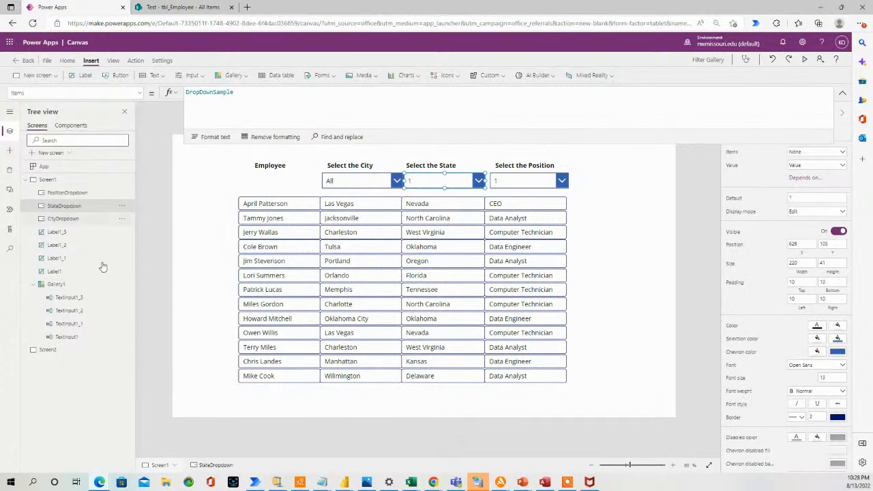
left_click(55, 180)
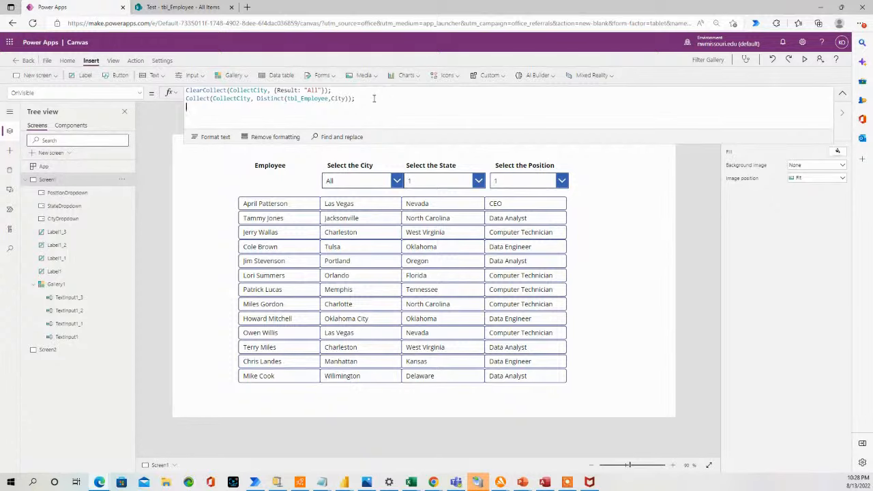
type("ClearCollect(CollectState, {Result: \"All\"}); Collect(CollectState, Distinct(tbl_Employee,State));")
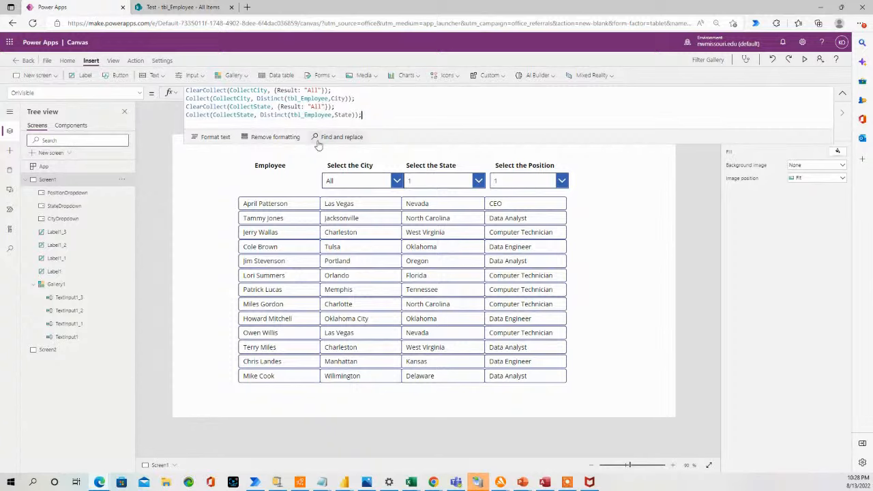
left_click_drag(316, 140, 316, 172)
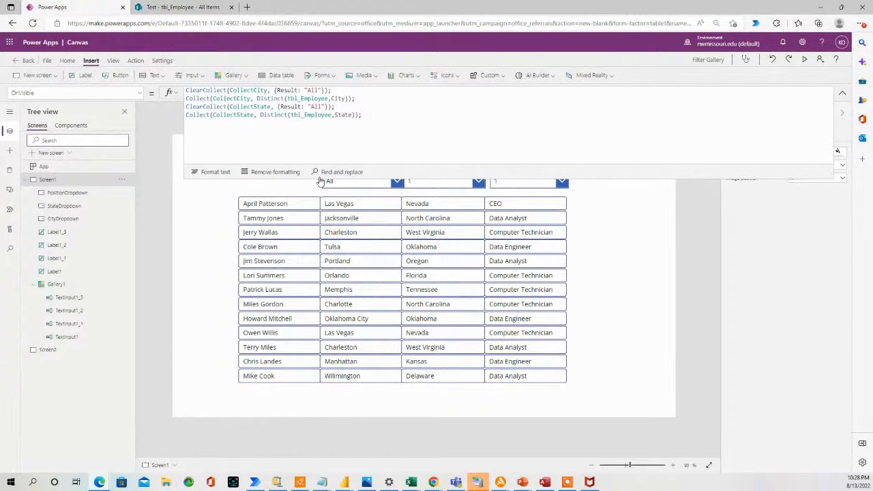
left_click_drag(320, 180, 336, 121)
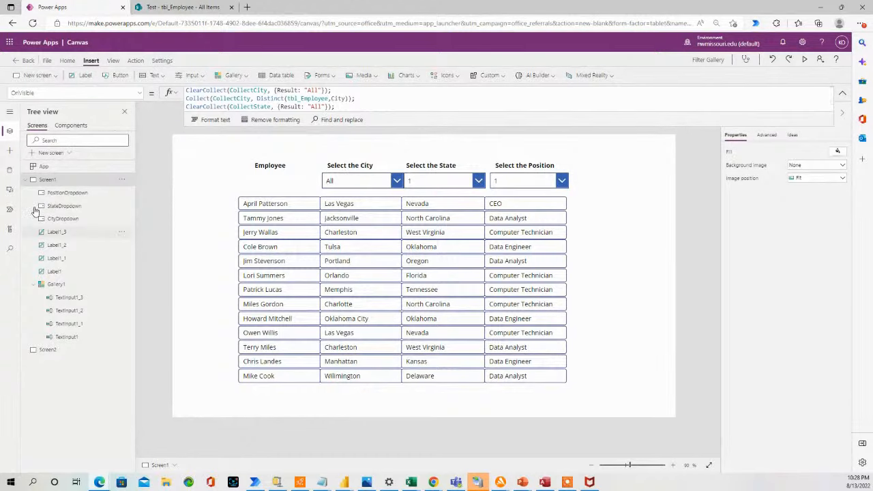
left_click(50, 350)
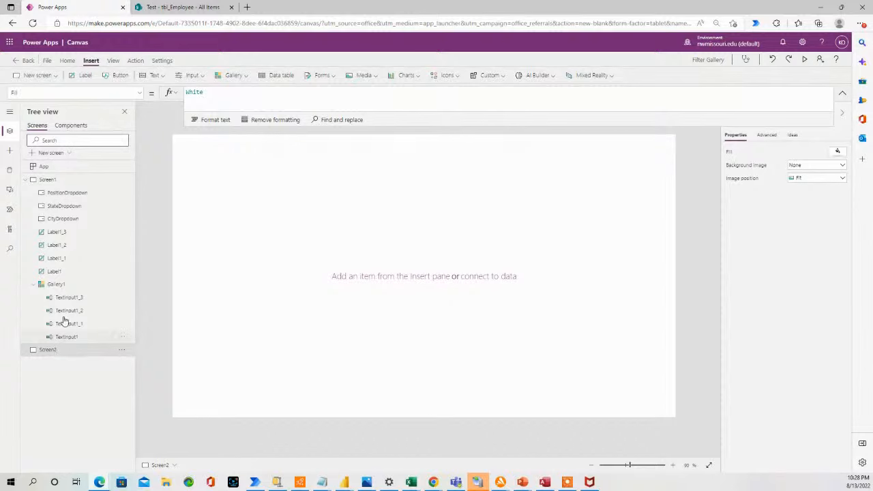
left_click(64, 179)
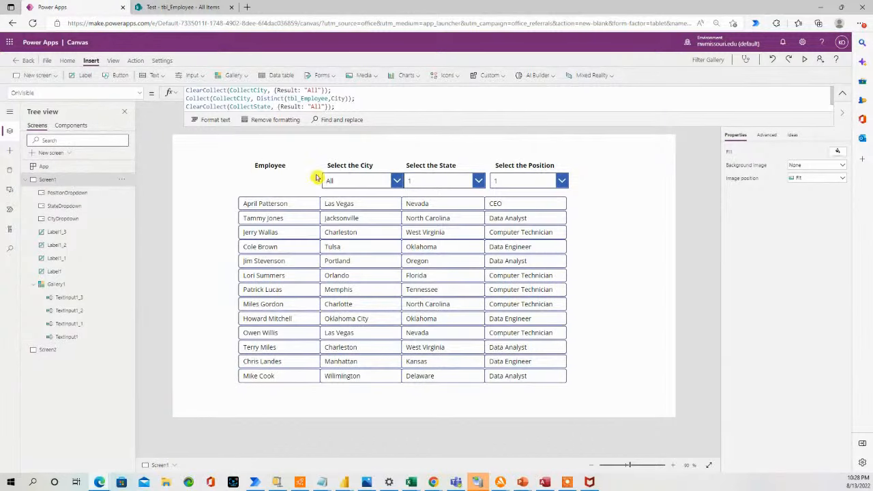
Check the city dropdown's Items formula for reference, and set the state dropdown's Items to CollectState.
left_click(453, 185)
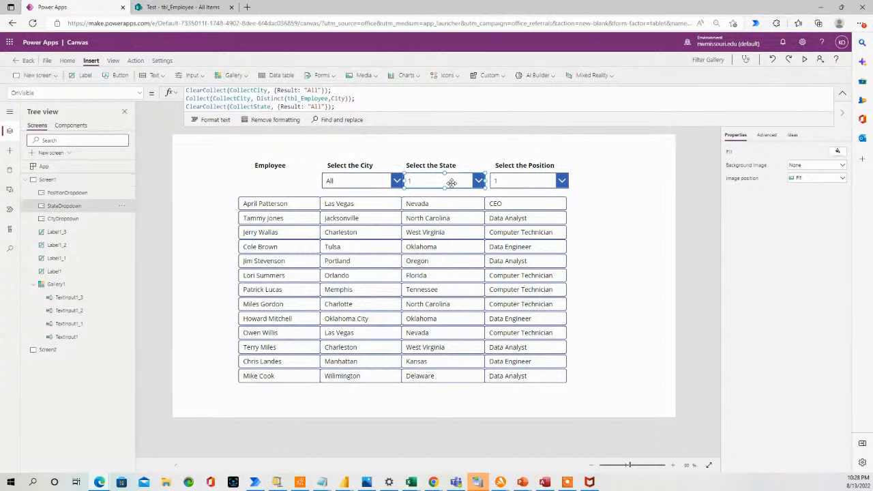
left_click(340, 179)
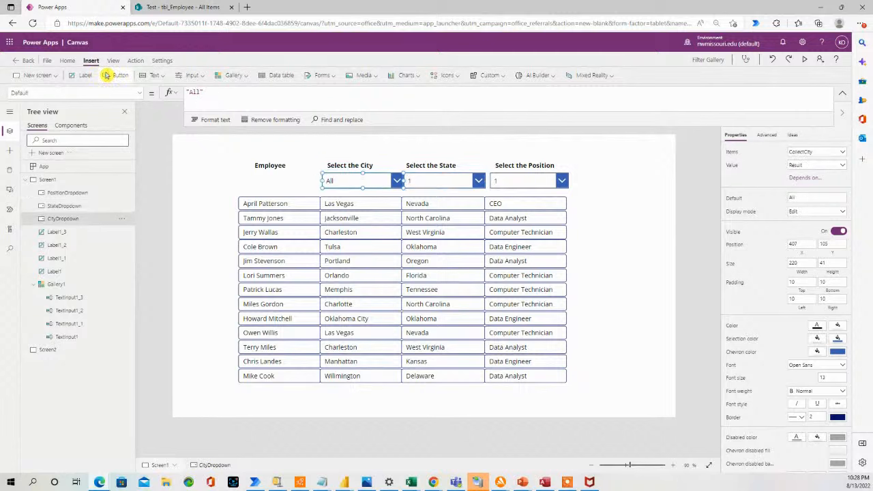
left_click(140, 93)
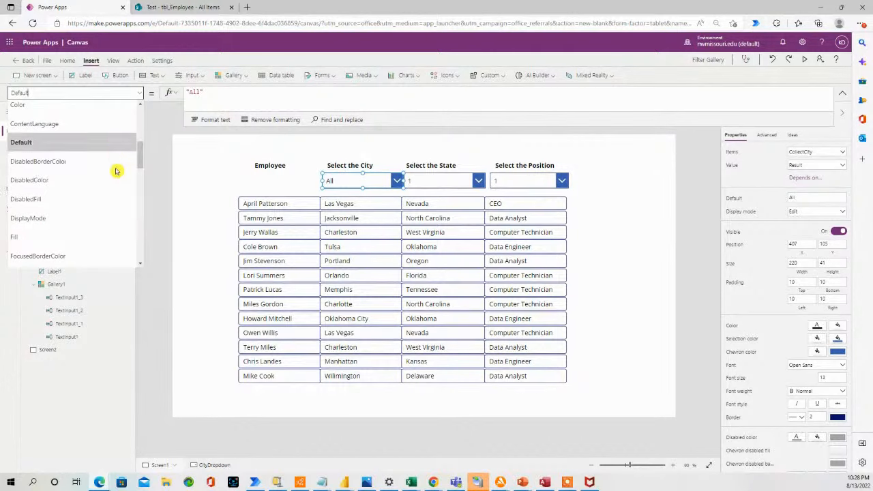
mouse_move(140, 157)
left_mouse_down()
mouse_move(140, 140)
mouse_move(139, 174)
left_mouse_up()
scroll(138, 189, "down", 1)
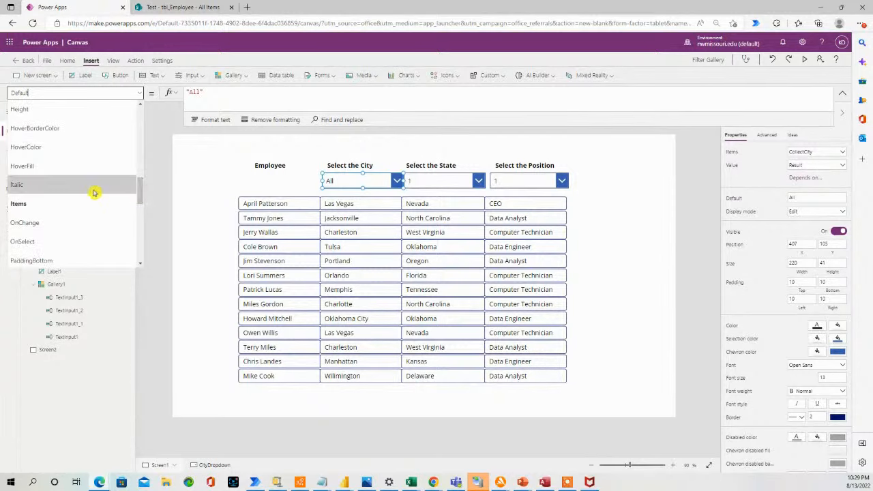
left_click(72, 200)
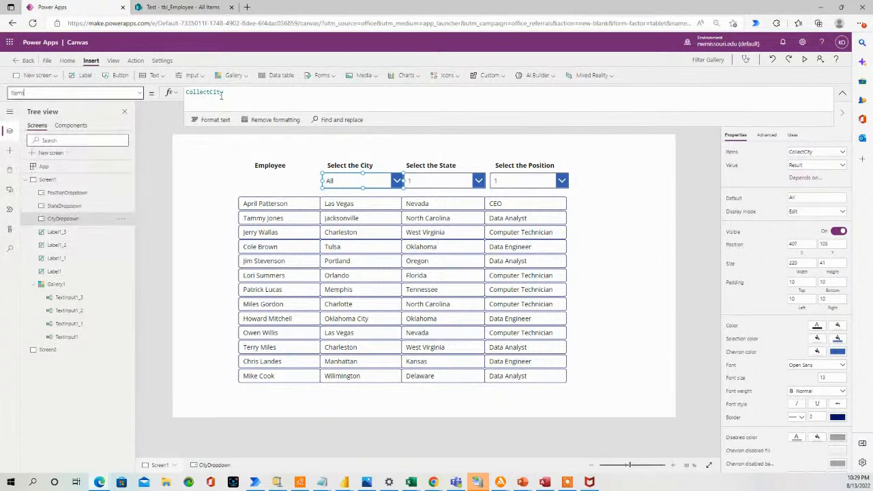
left_click(439, 181)
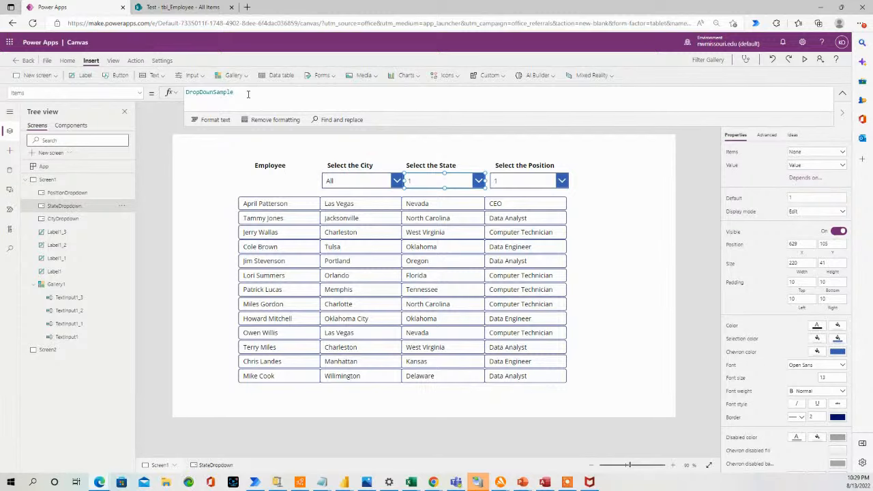
left_click_drag(239, 92, 156, 95)
type("Co")
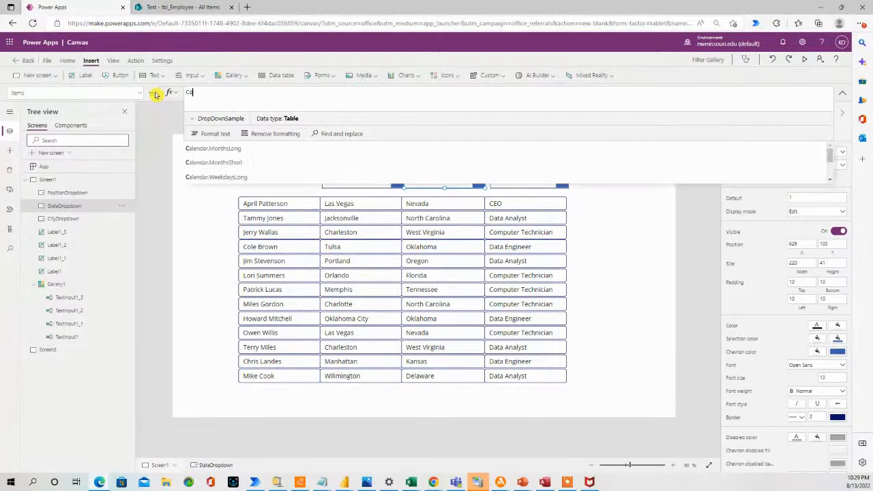
type("llectState")
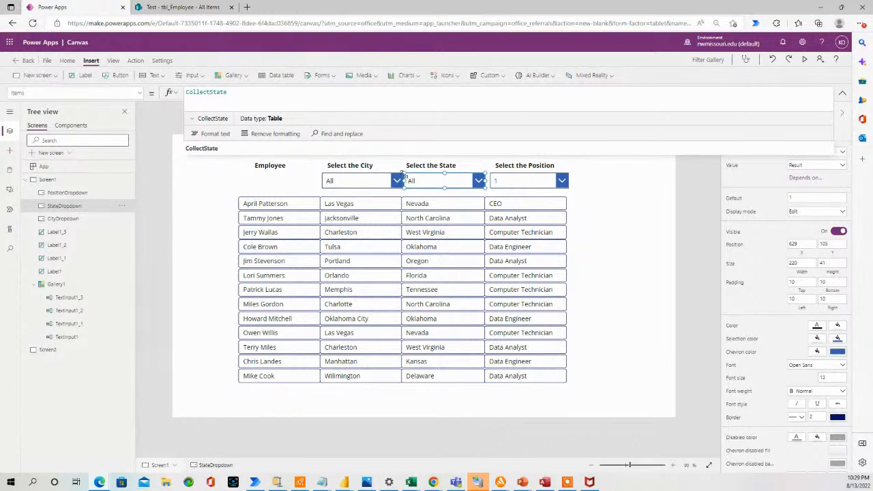
left_click(647, 214)
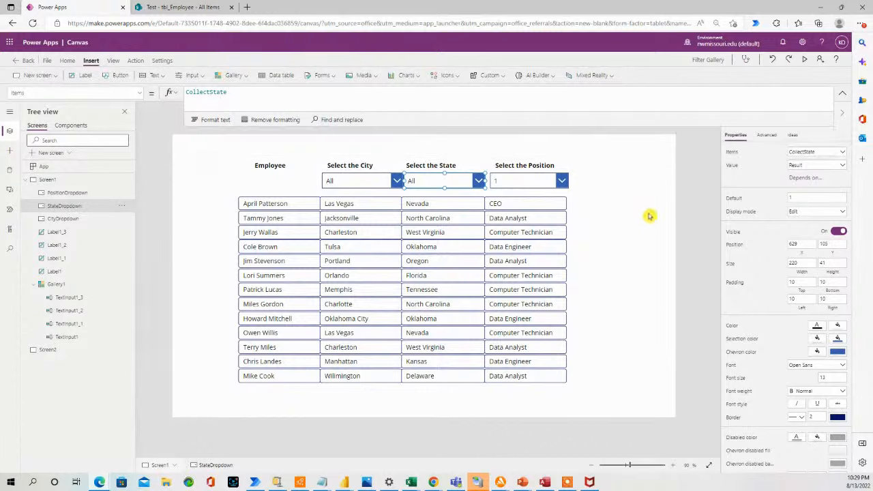
Preview the app, choose Nevada in the state dropdown, look through its full option list, and return to editing.
left_click(805, 60)
left_click(506, 123)
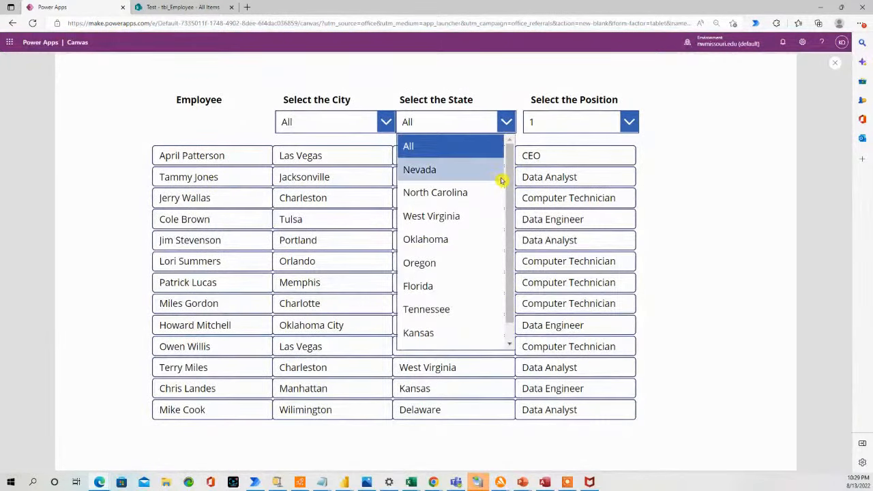
left_click(472, 176)
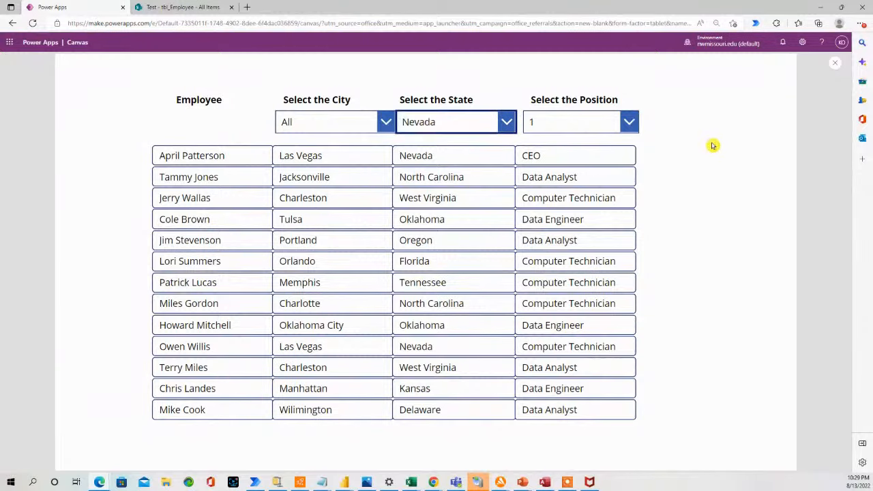
left_click(506, 122)
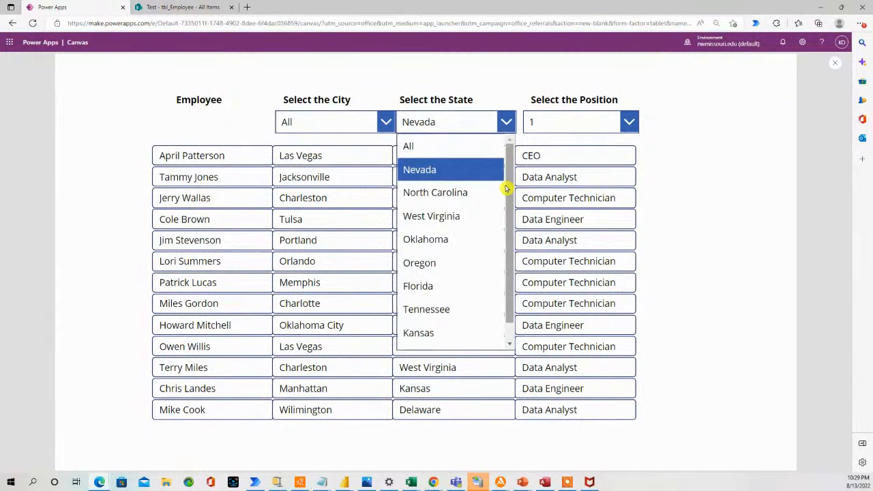
scroll(508, 198, "down", 1)
left_click_drag(509, 176, 510, 143)
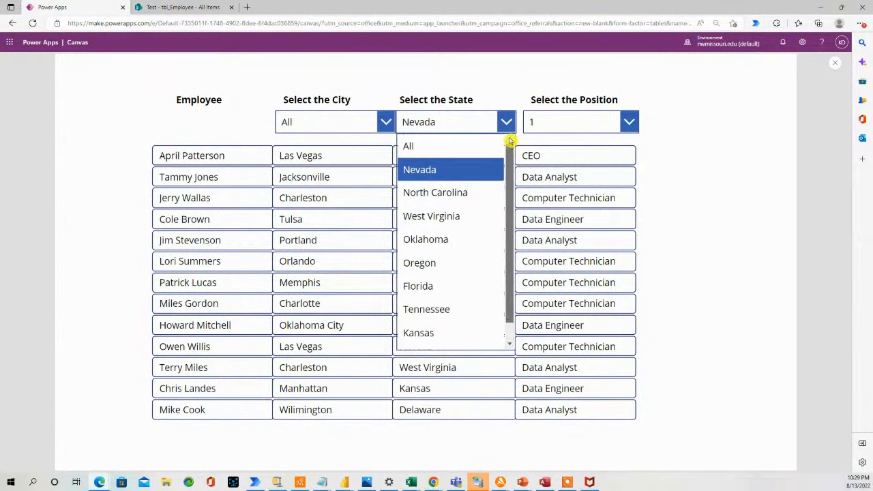
left_click(827, 71)
left_click(835, 63)
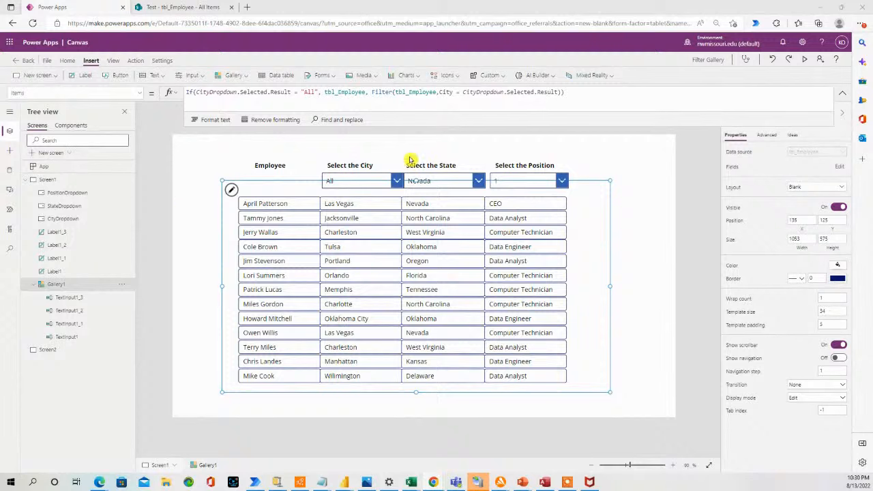
Set the gallery's Items to an If formula: both dropdowns "All" returns tbl_Employee, only city "All" filters by State, only state "All" filters by City.
left_click_drag(582, 94, 185, 91)
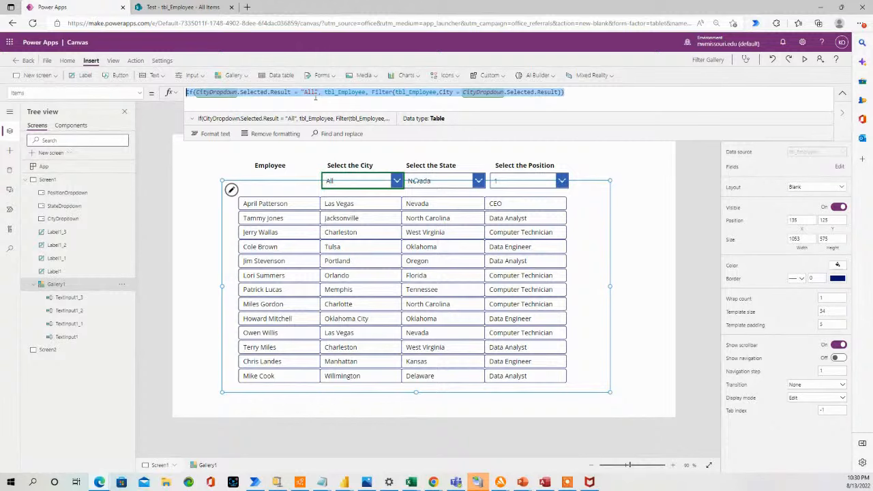
key("ctrl+v")
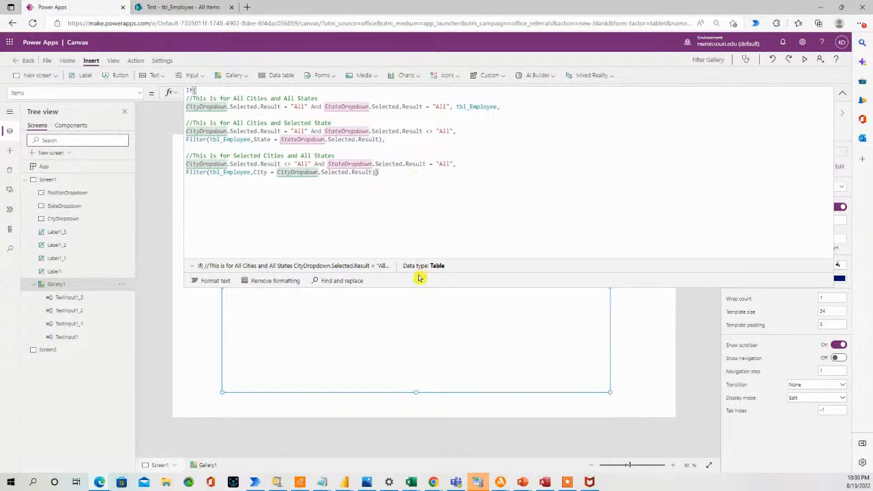
left_click_drag(417, 288, 418, 89)
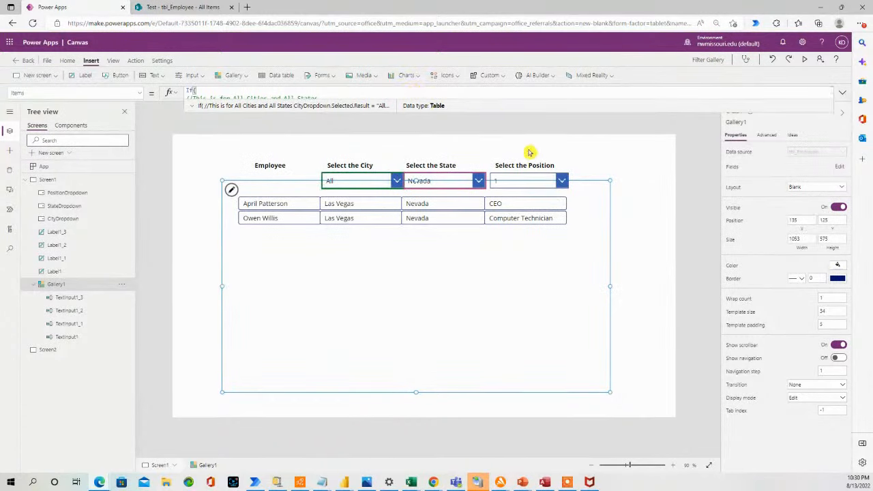
left_click(681, 157)
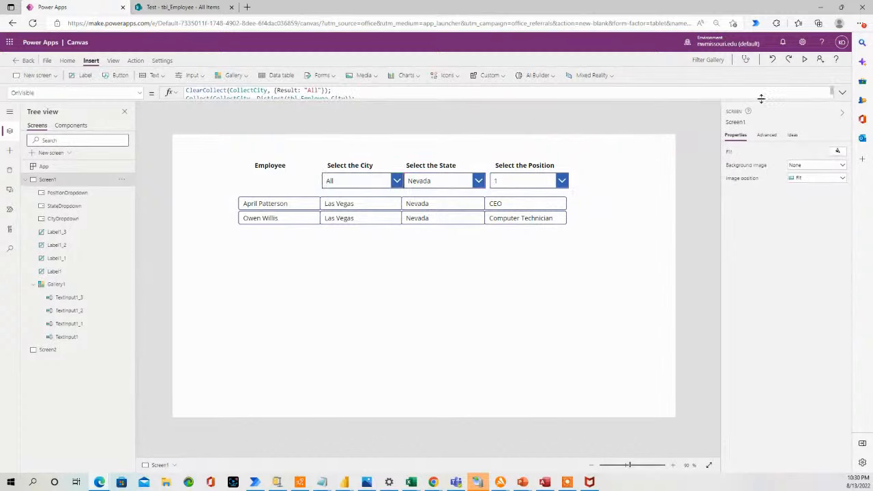
Test the state filter in preview with All, Oklahoma and Tennessee, and set it back to All.
left_click(804, 59)
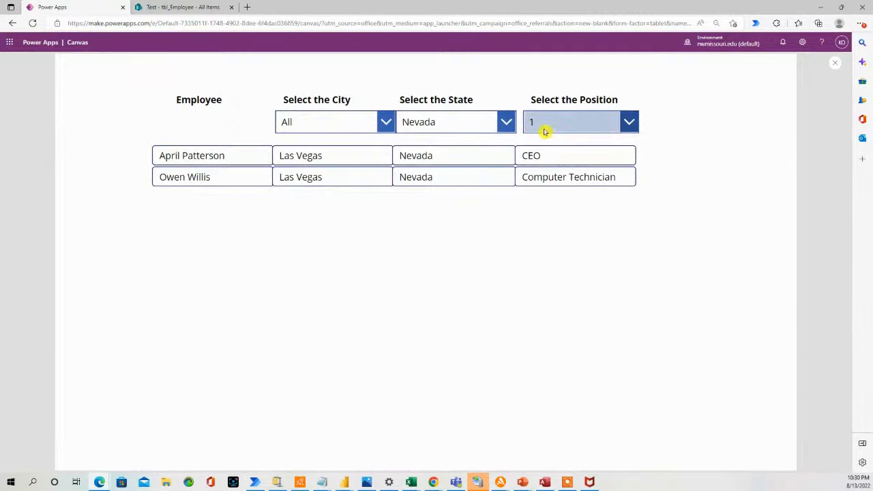
left_click(507, 122)
left_click(479, 147)
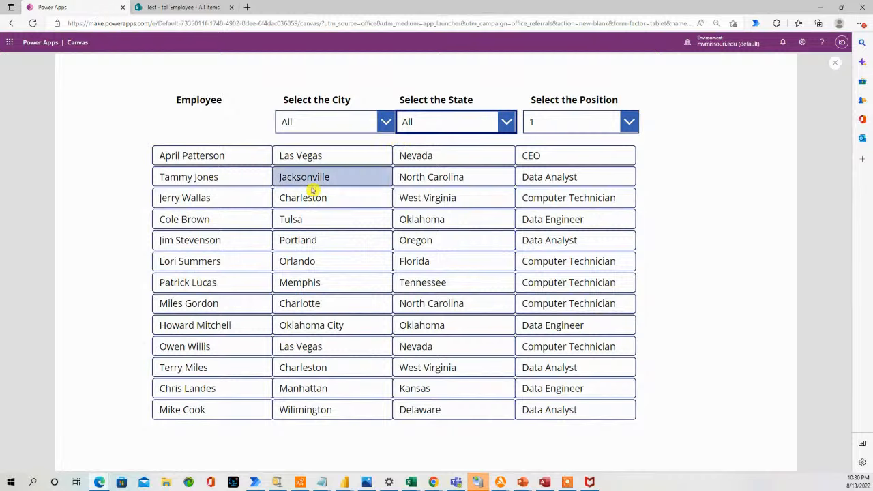
left_click(507, 122)
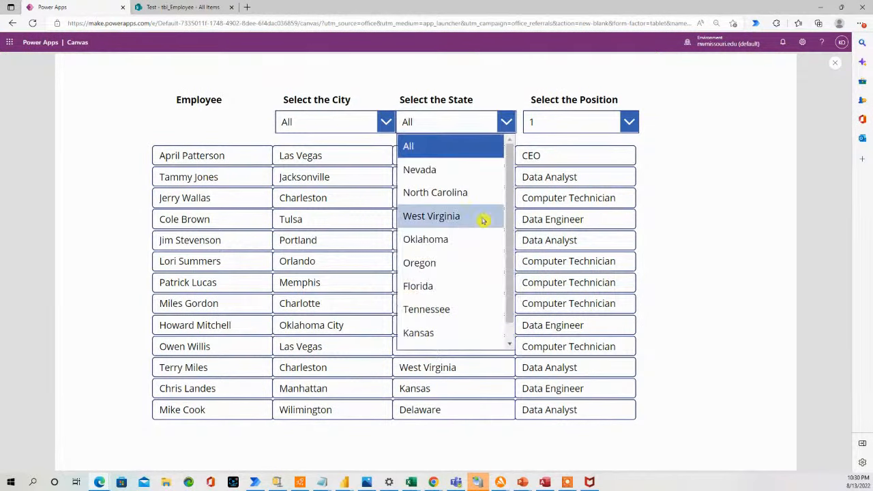
left_click(465, 243)
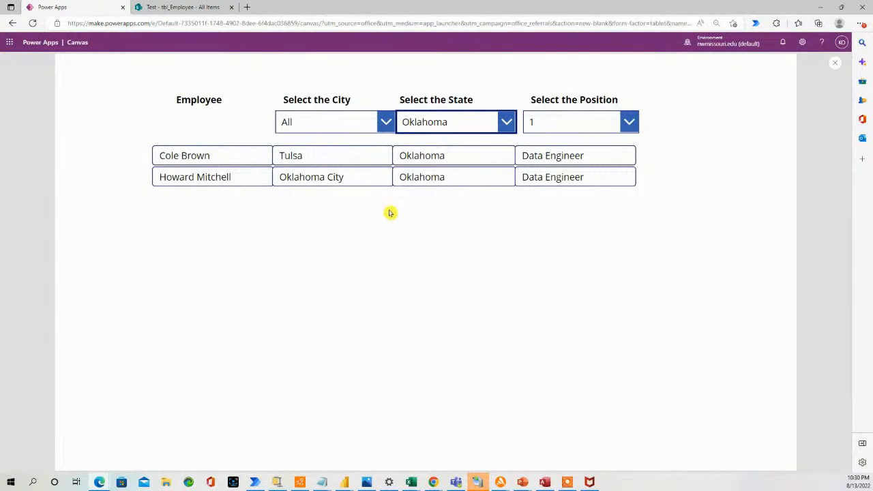
left_click(505, 121)
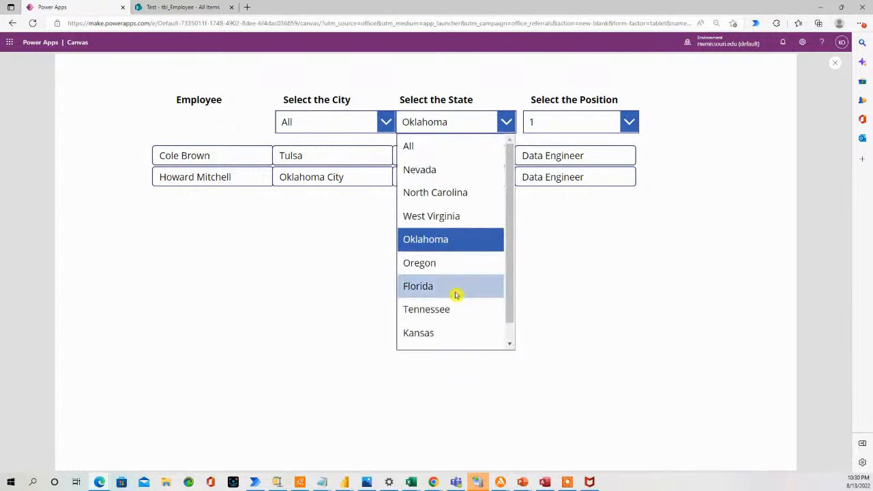
left_click(450, 309)
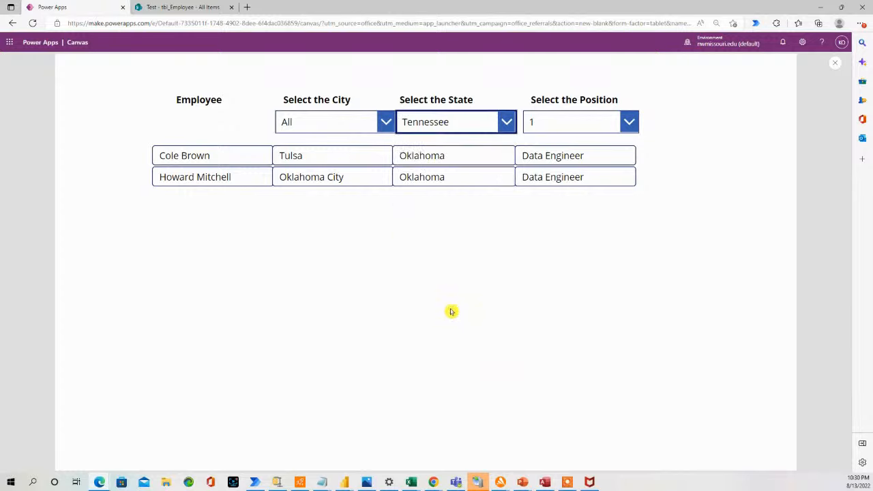
left_click(509, 120)
left_click(457, 143)
Test the city filter with Memphis, Jacksonville and All while the state stays on All, and return to editing.
left_click(391, 122)
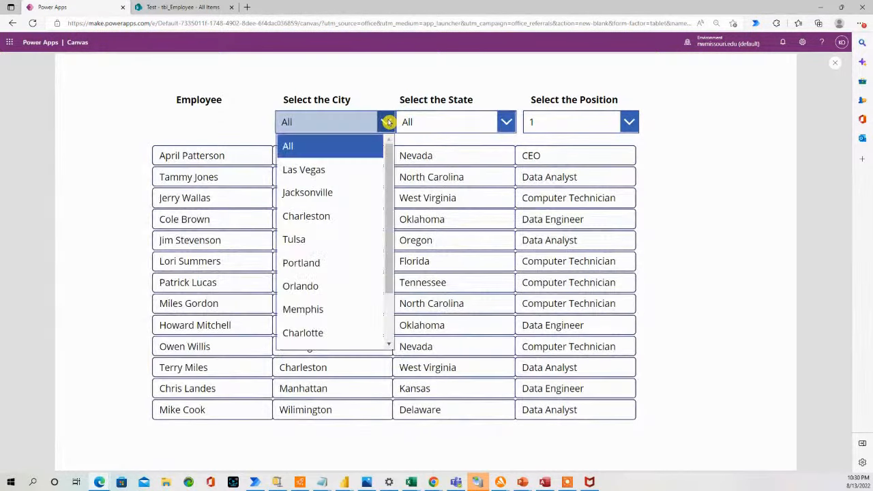
left_click(330, 312)
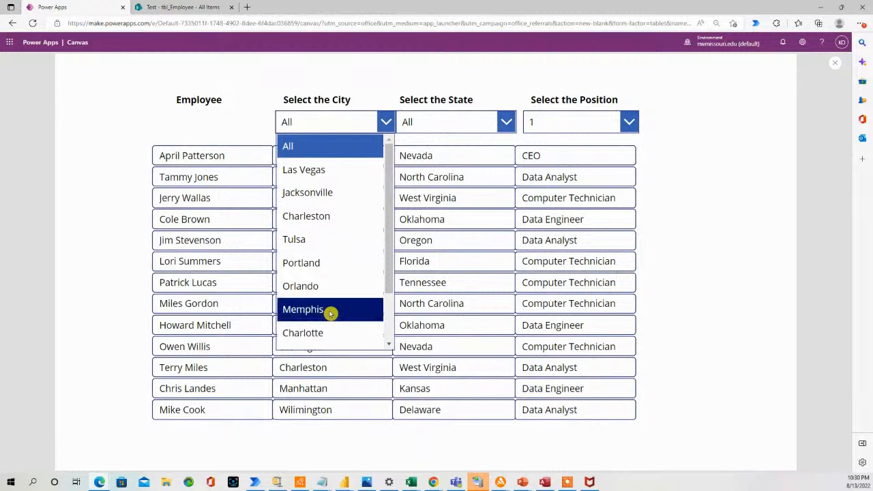
left_click(380, 127)
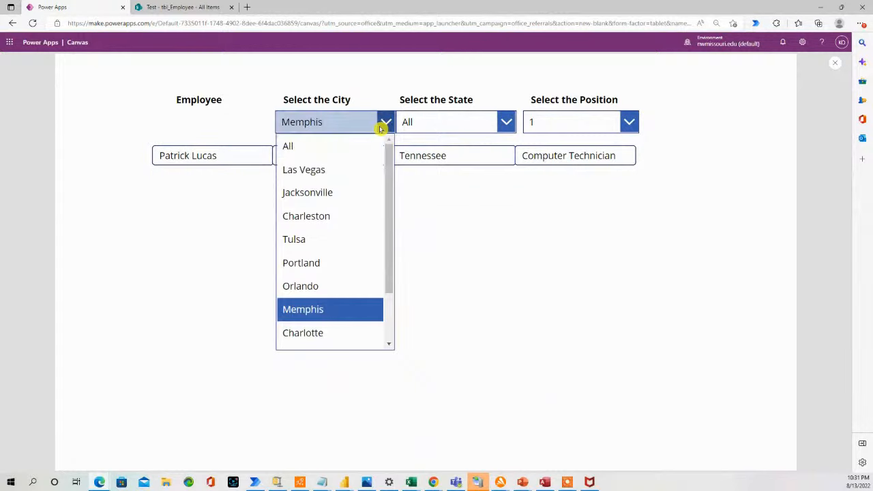
left_click(337, 193)
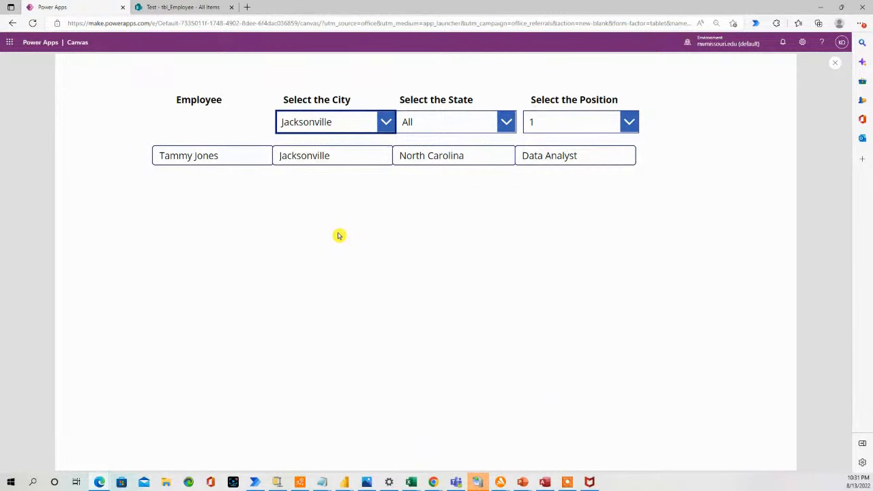
left_click(389, 121)
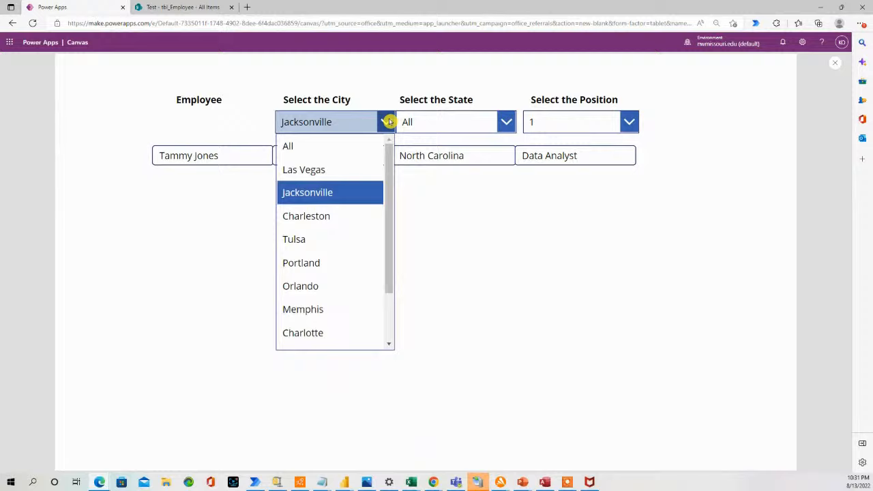
left_click(364, 146)
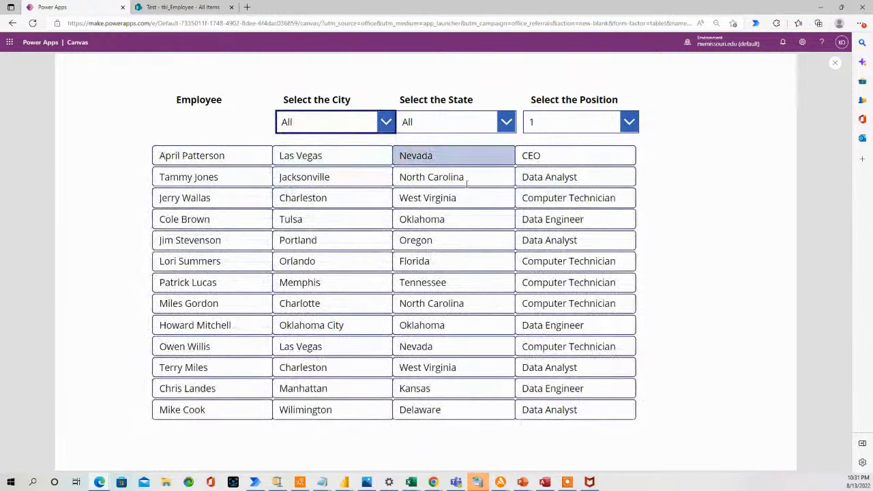
left_click(834, 63)
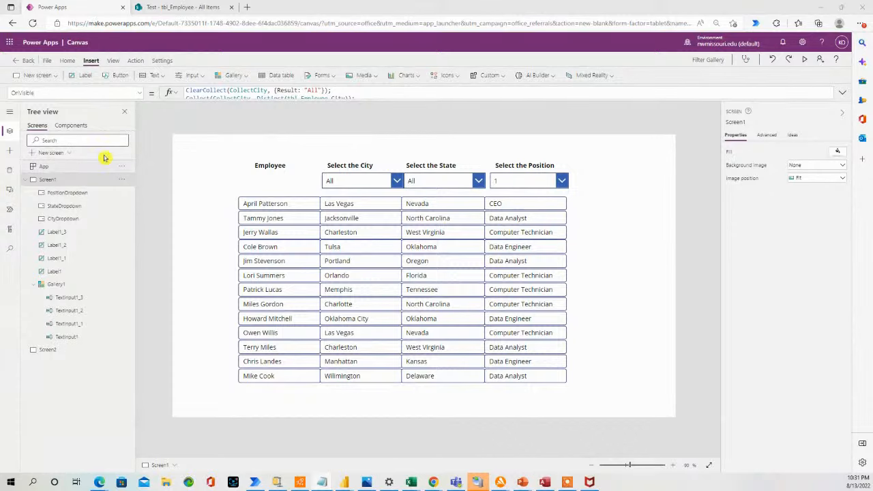
Append ClearCollect(CollectPosition, {Result: "All"}); Collect(CollectPosition, Distinct(tbl_Employee,Position)) to Screen1's OnVisible, and rerun it by visiting Screen2 and returning.
left_click_drag(240, 99, 249, 196)
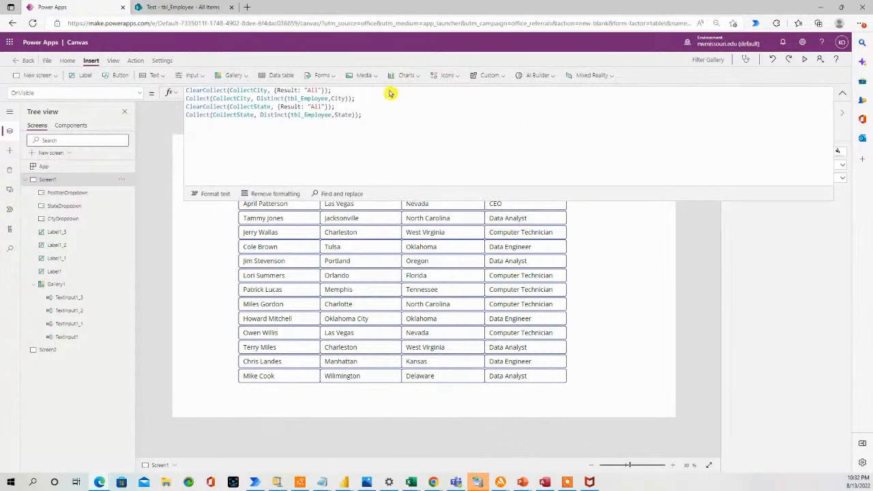
left_click(377, 110)
left_click(374, 115)
key("Return")
type("ClearCollect(CollectPosition, {Result: \"All\"}); Collect(CollectPosition, Distinct(tbl_Employee,Position))")
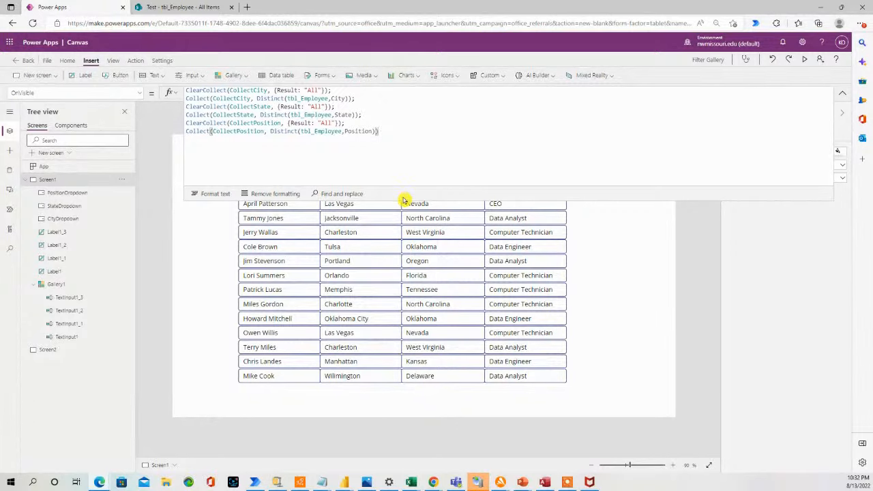
left_click_drag(404, 197, 403, 135)
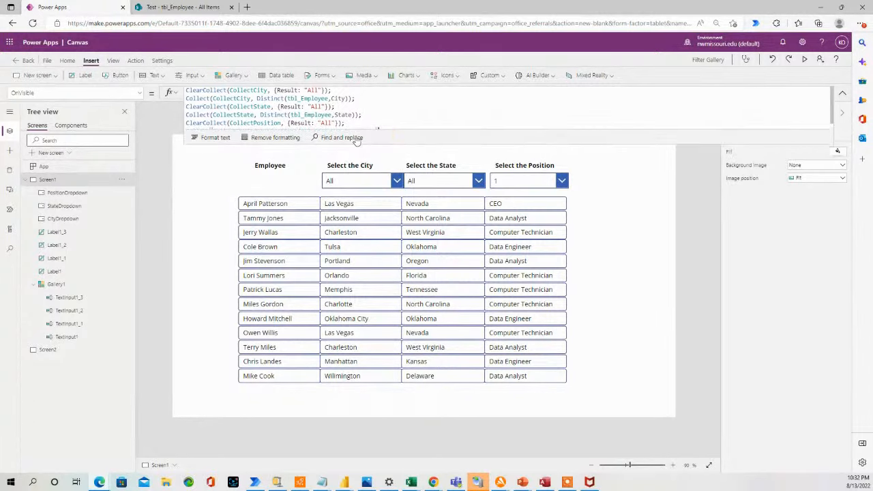
left_click(48, 350)
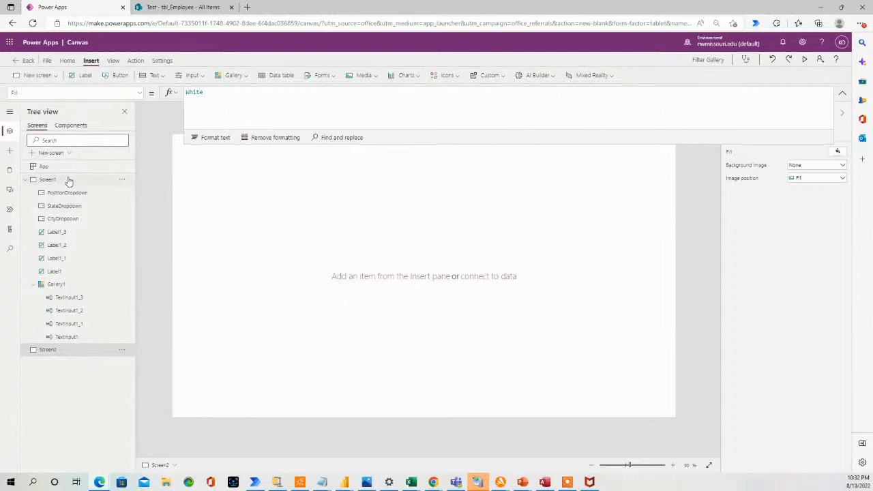
left_click(68, 180)
Set the position dropdown's Items to the CollectPosition collection.
left_click(523, 177)
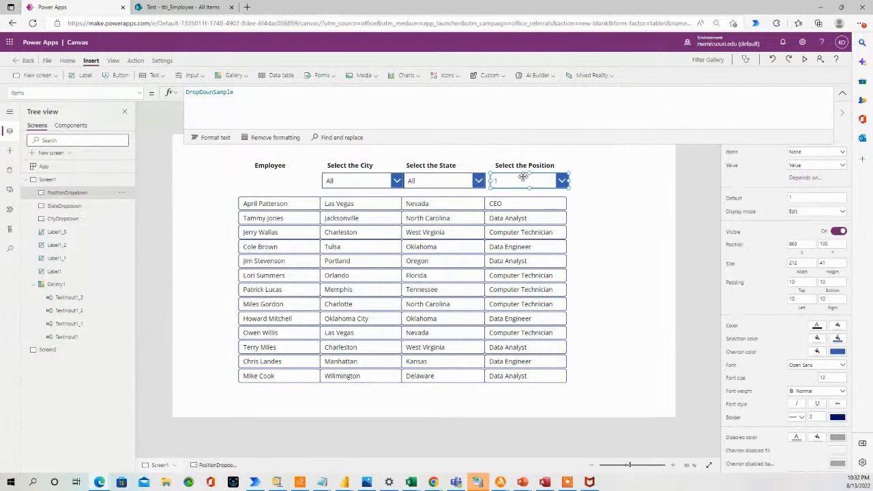
left_click_drag(248, 90, 181, 92)
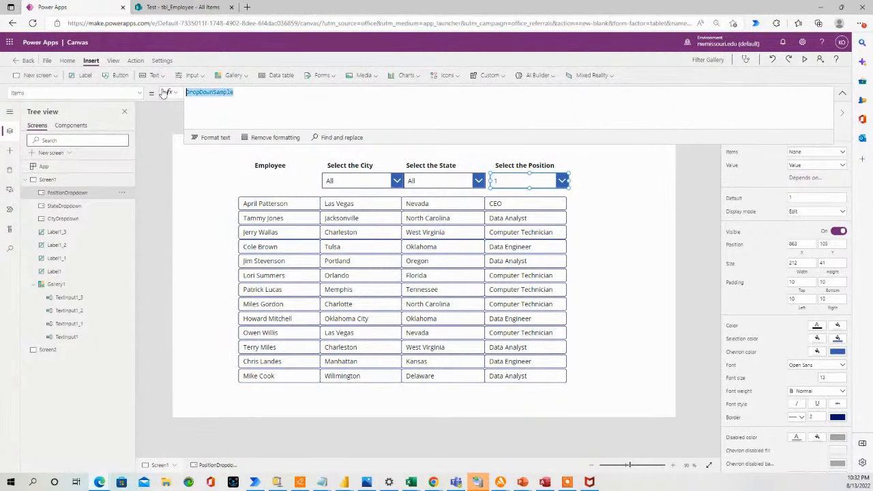
type("Col")
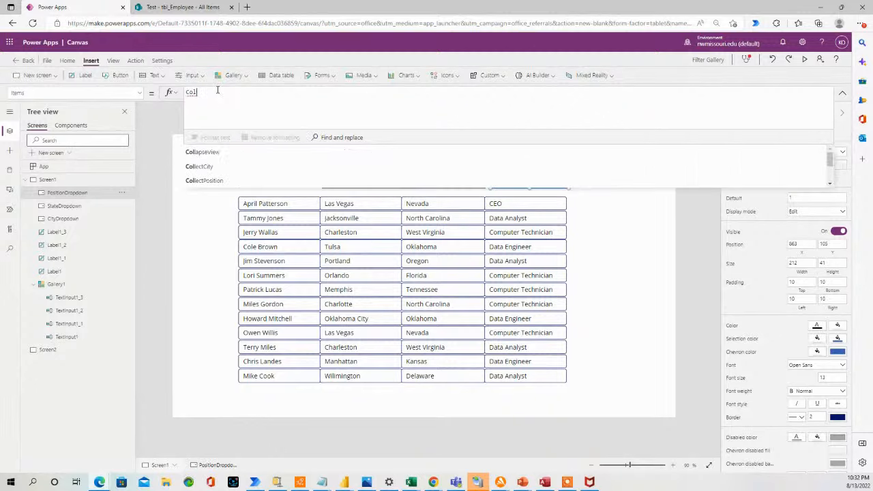
type("le")
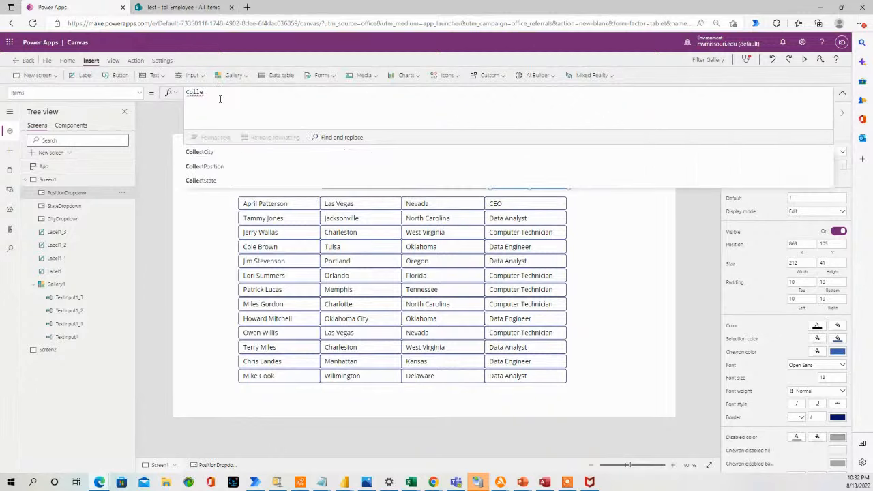
left_click(220, 166)
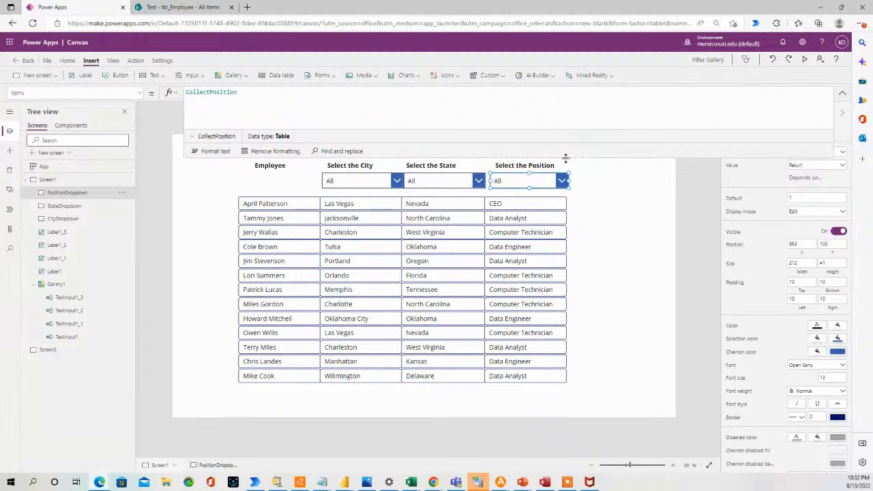
Preview the app to check the position dropdown's option list, and return to editing.
left_click(805, 60)
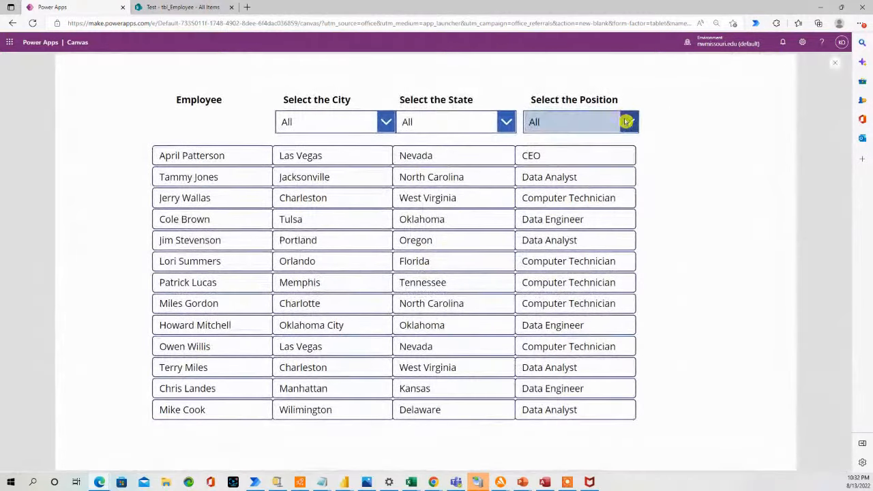
left_click(625, 123)
left_click(759, 81)
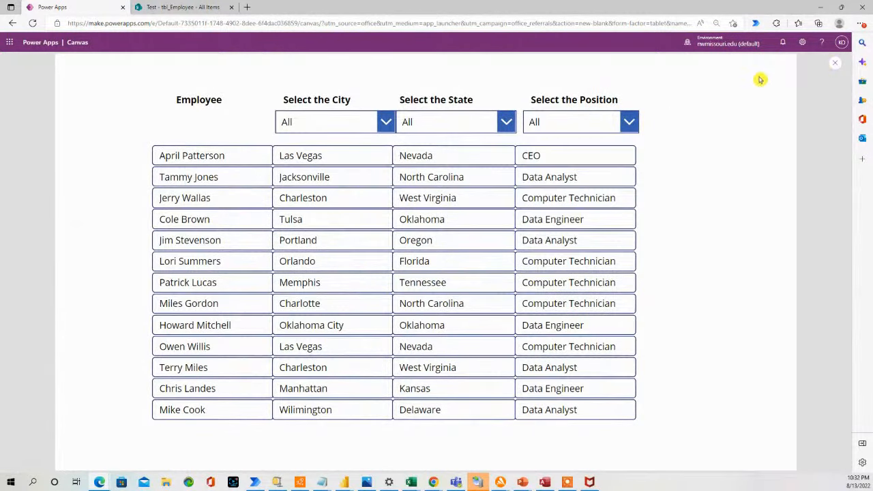
left_click(837, 64)
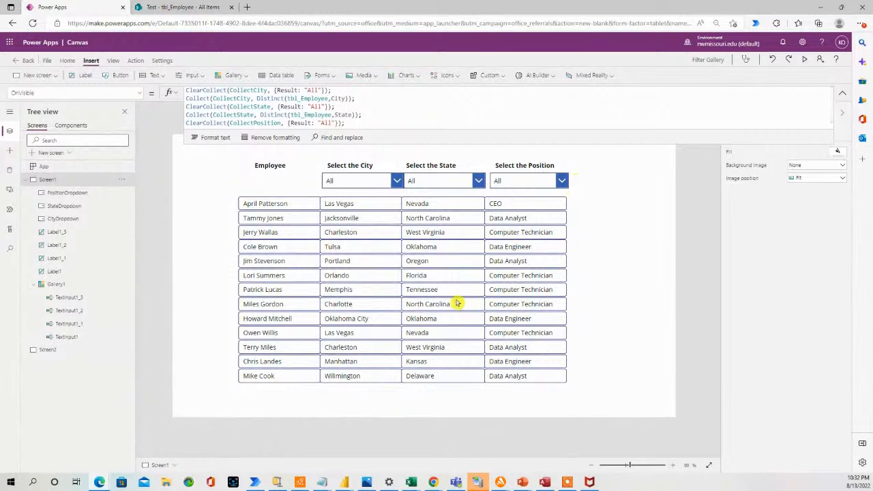
left_click(440, 379)
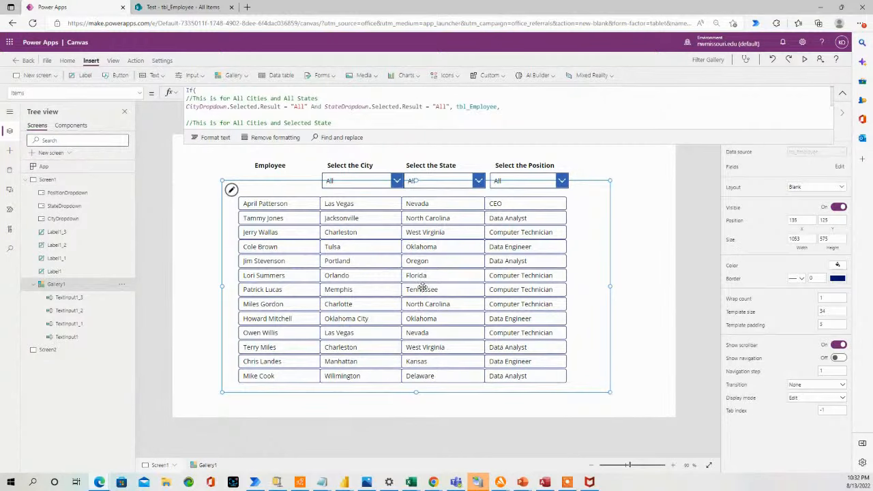
left_click_drag(372, 142, 341, 302)
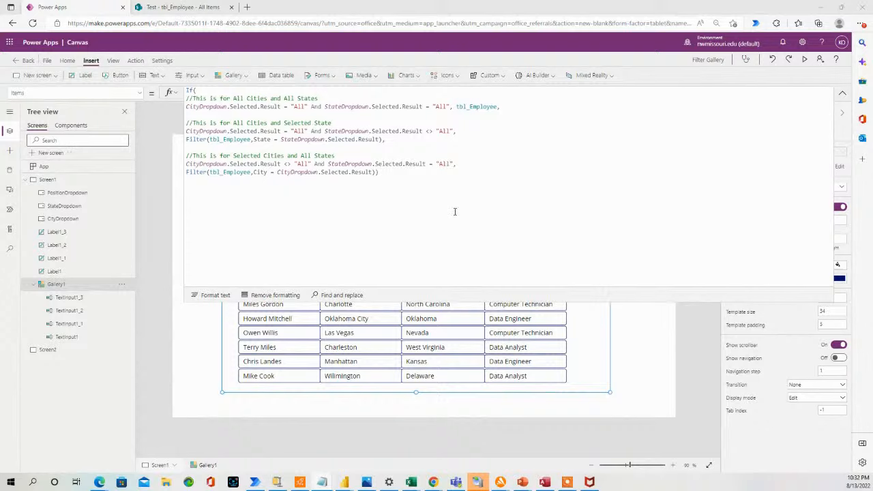
left_click_drag(452, 213, 181, 73)
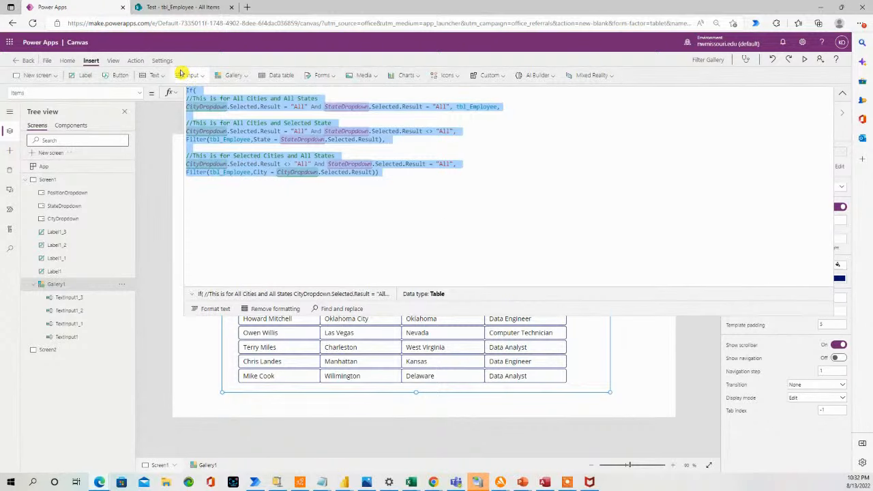
key("Delete")
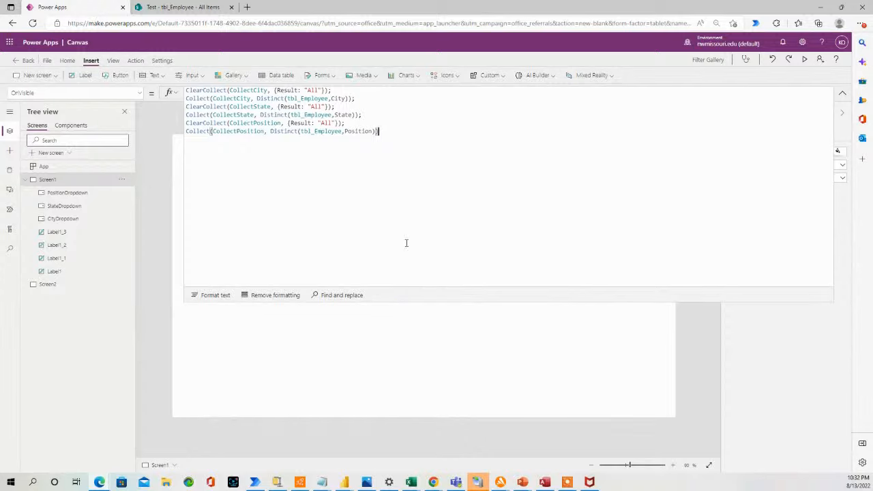
left_click_drag(396, 303, 390, 127)
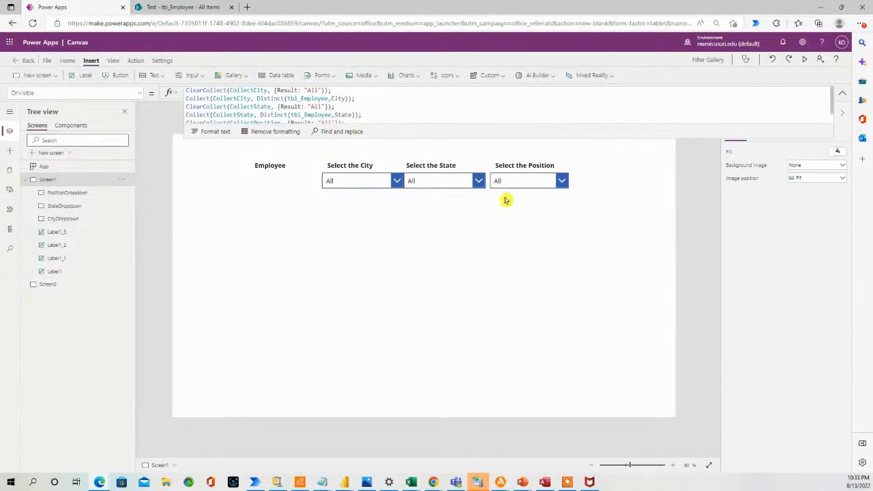
left_click(273, 167)
left_click(306, 216)
left_click_drag(499, 137, 481, 113)
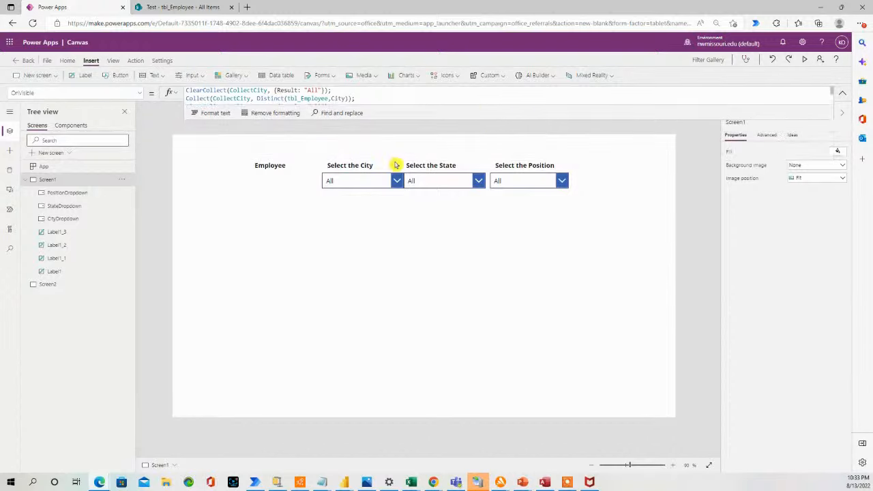
left_click(350, 164)
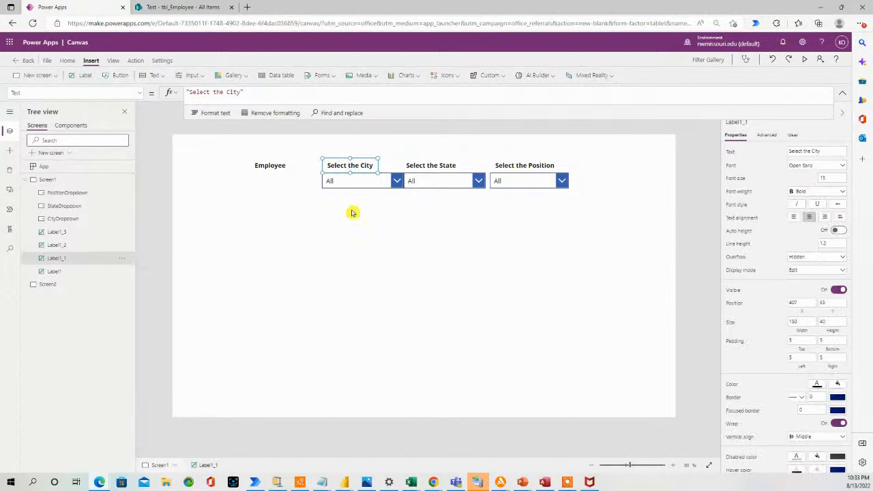
left_click(312, 220)
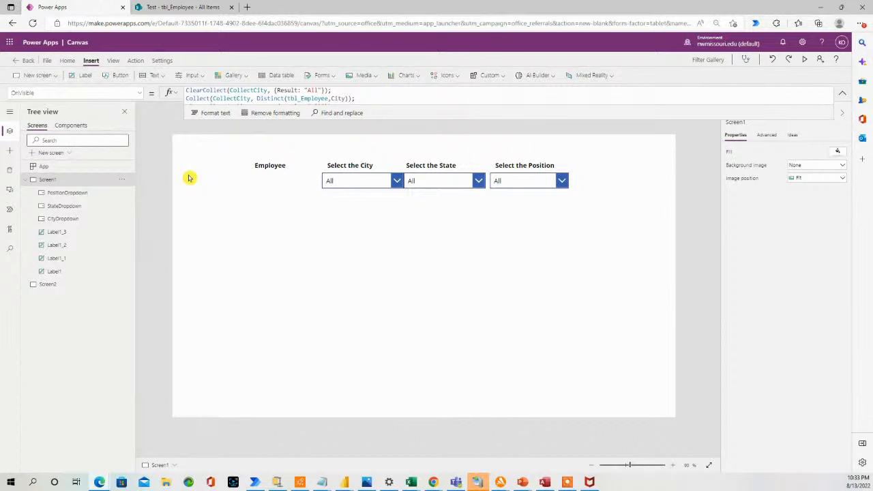
key("ctrl+z")
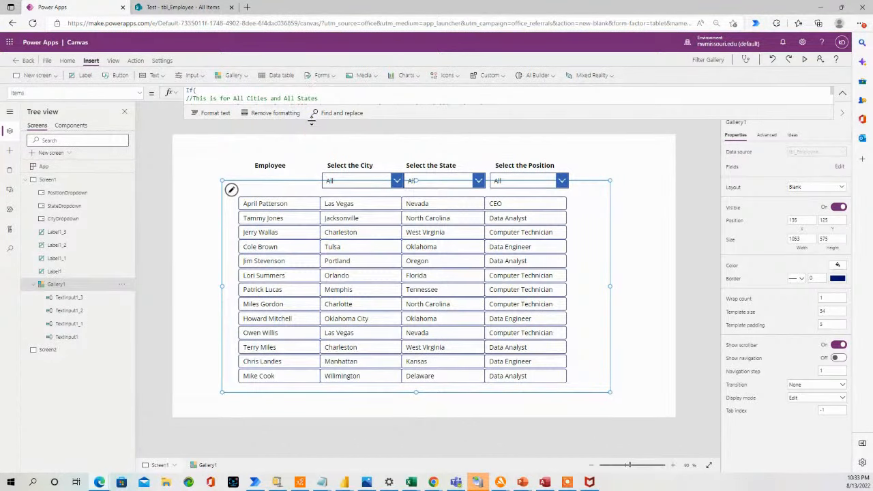
Replace the gallery's Items formula with the copied If formula that filters tbl_Employee for every All-or-selected combination of city, state and position.
left_click(310, 120)
key("ctrl+a")
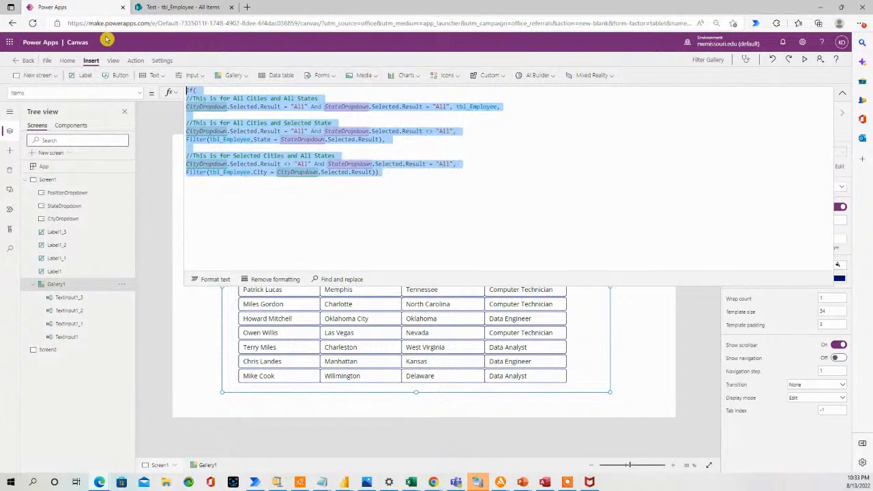
key("ctrl+v")
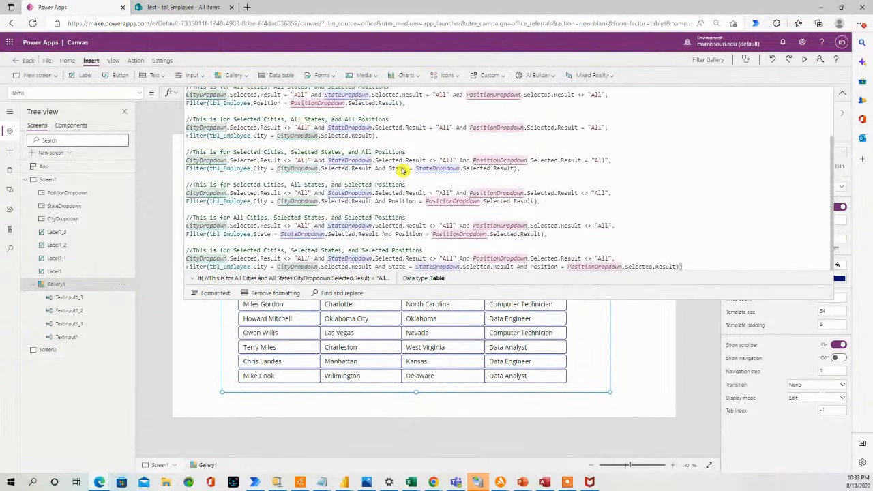
scroll(469, 164, "up", 3)
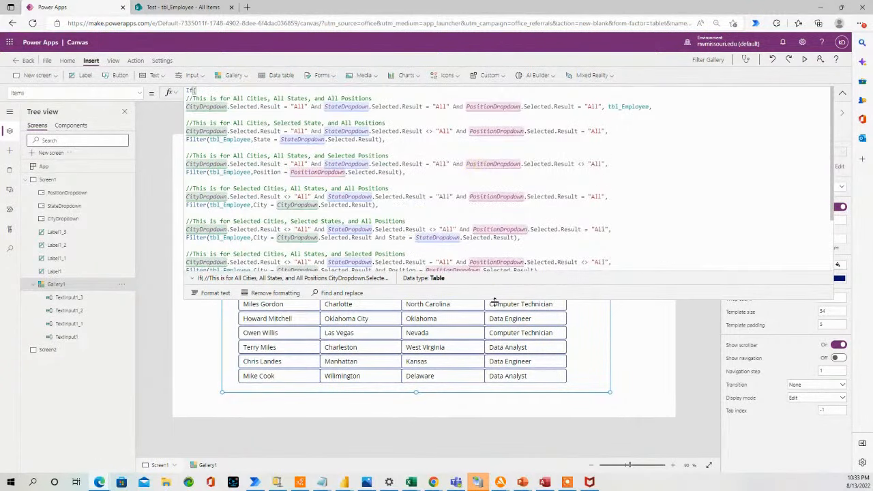
left_click_drag(497, 299, 483, 420)
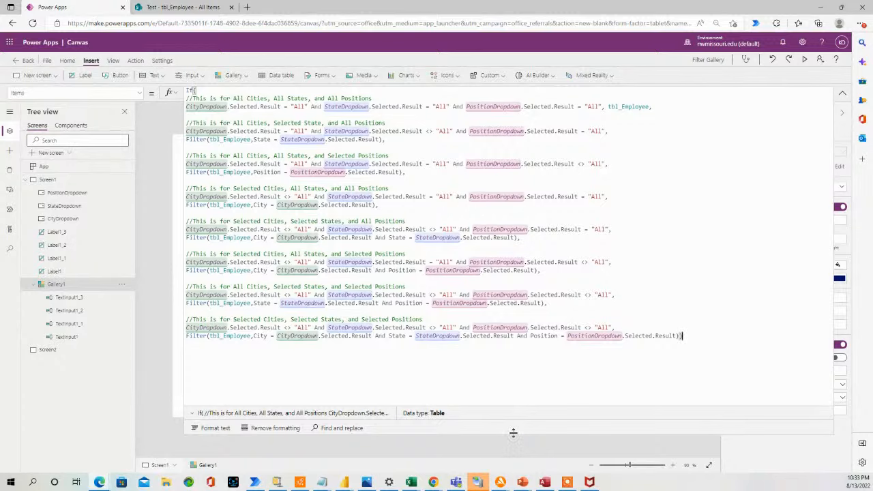
left_click_drag(513, 432, 526, 113)
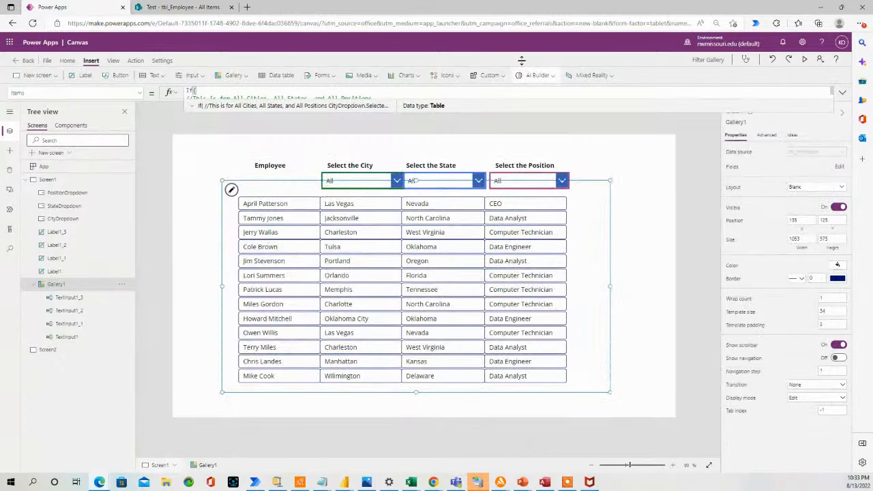
Preview the app and test the position filter with CEO, Computer Technician, Data Engineer and All.
left_click(801, 61)
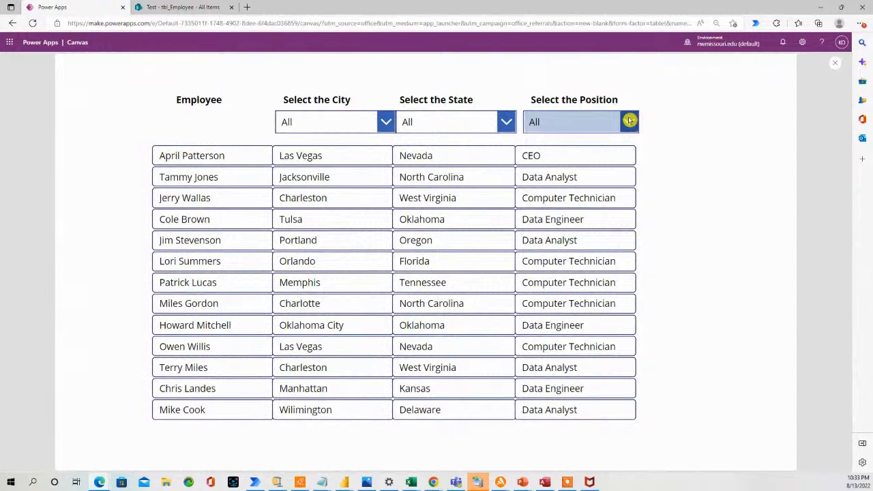
left_click(629, 121)
left_click(598, 174)
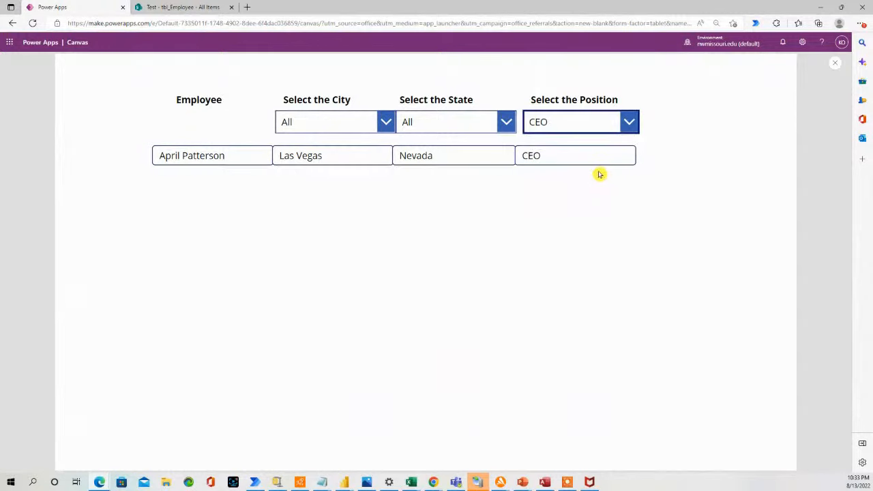
left_click(630, 120)
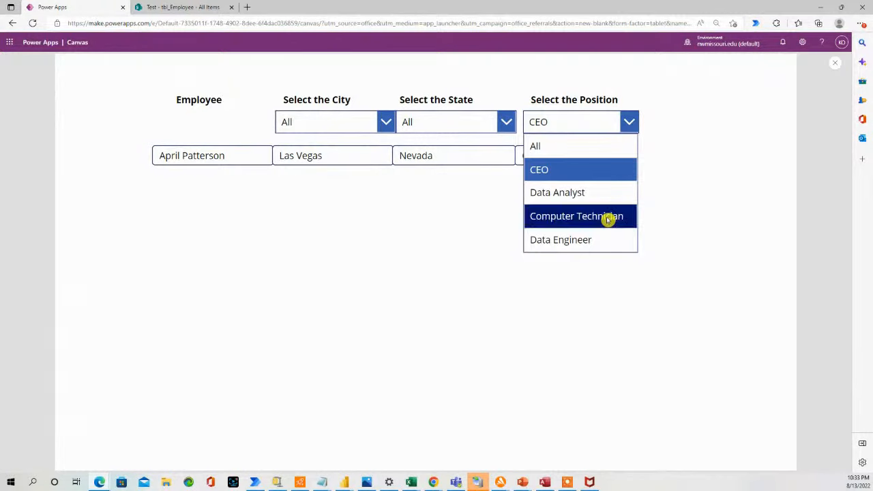
left_click(608, 217)
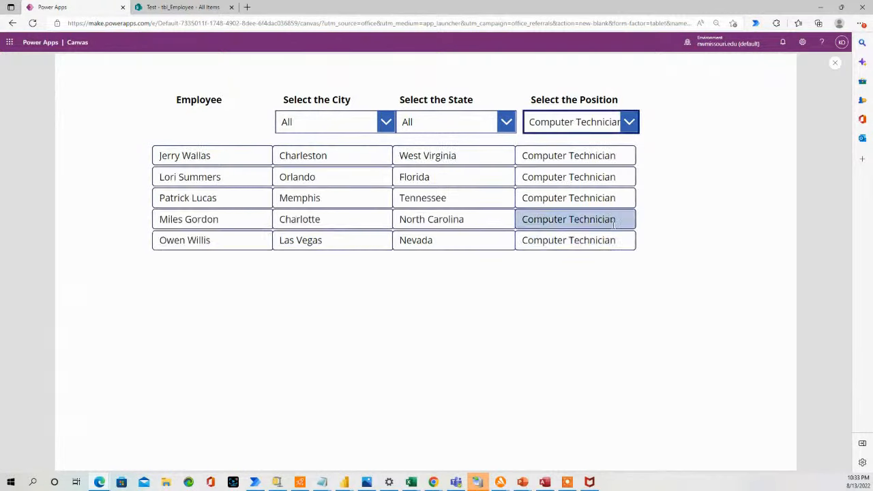
left_click(629, 123)
left_click(585, 240)
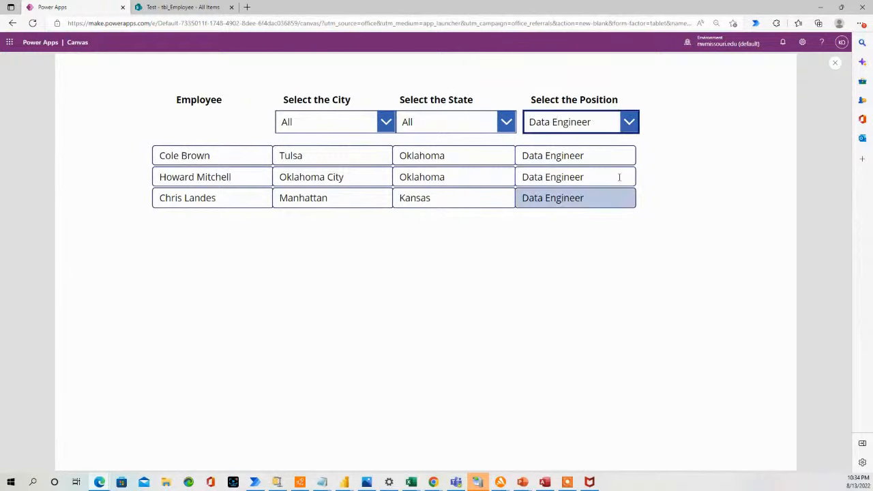
left_click(630, 123)
left_click(593, 143)
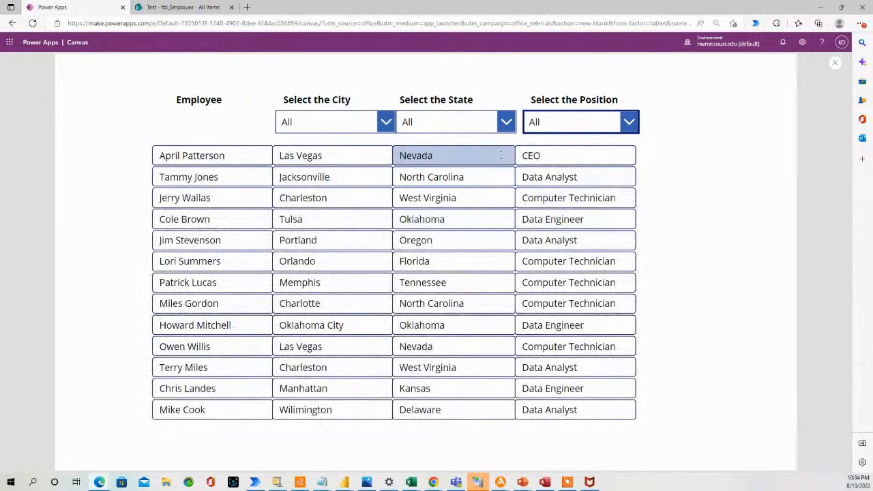
Test the state filter with West Virginia and All while city and position stay on All.
left_click(508, 121)
left_click(456, 219)
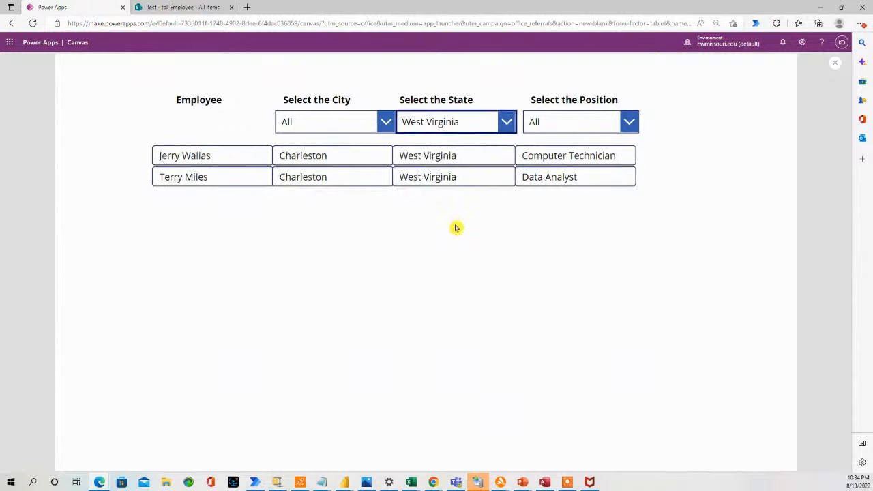
left_click(497, 121)
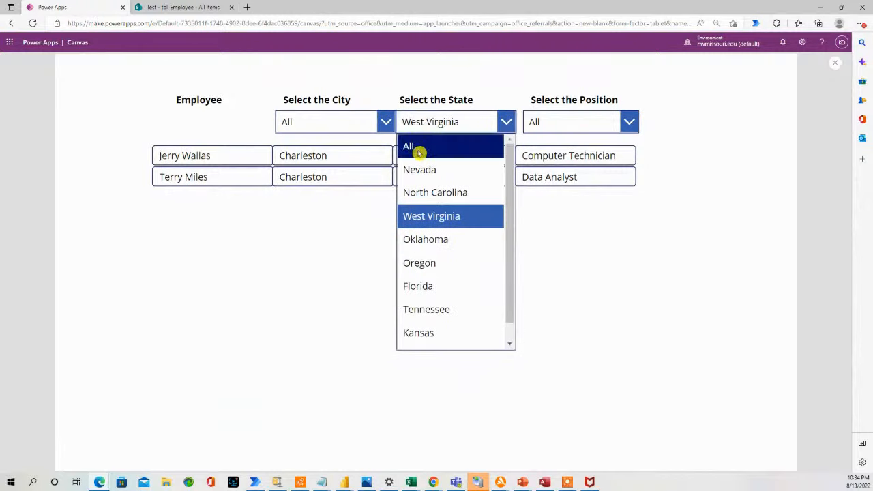
left_click(419, 152)
Test the city filter with Orlando, Jacksonville and All, and return to editing.
left_click(387, 122)
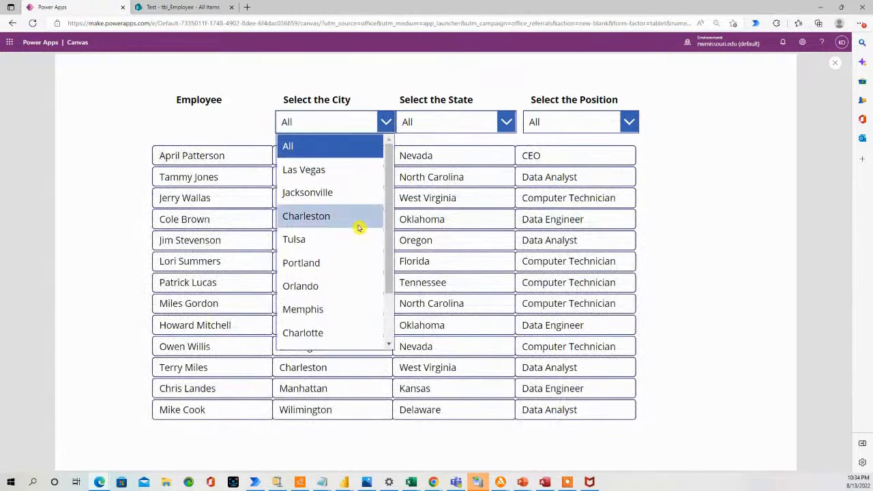
left_click(331, 285)
left_click(386, 121)
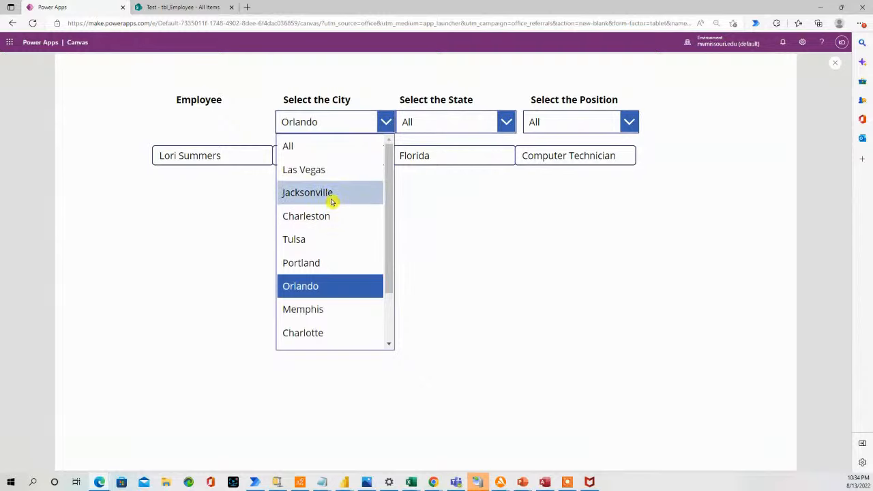
left_click(331, 199)
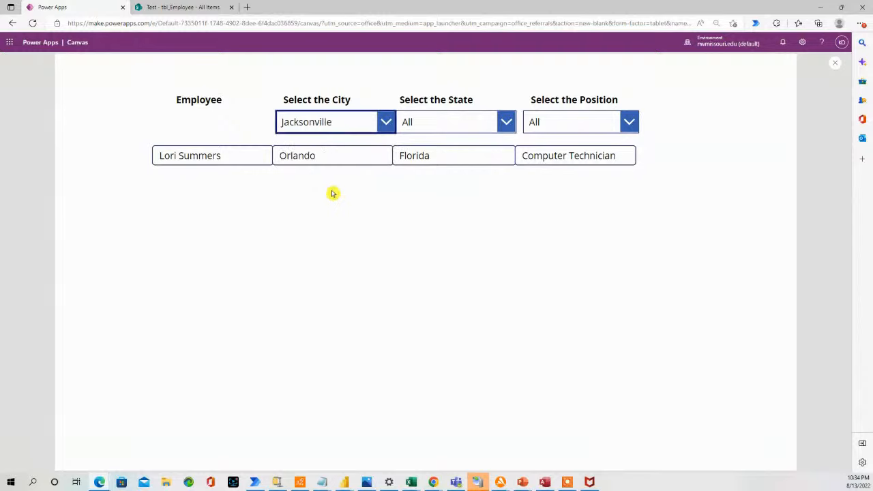
left_click(383, 123)
left_click(347, 145)
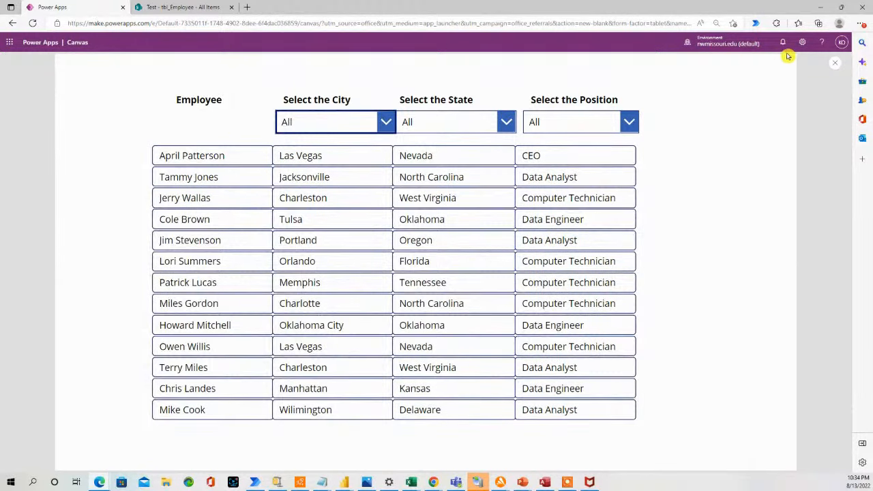
left_click(834, 63)
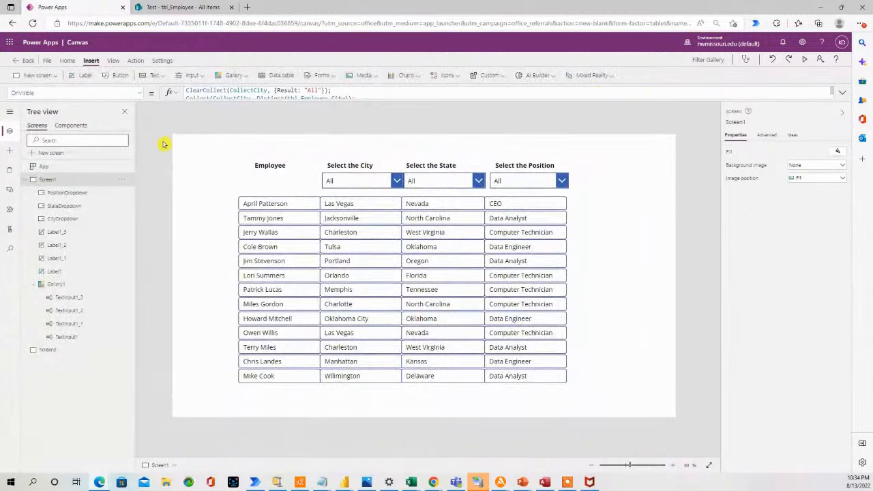
Move the Employee label down to just above the gallery's first column, at about X 183, Y 123.
left_click(272, 168)
mouse_move(272, 168)
left_mouse_down()
mouse_move(276, 185)
mouse_move(269, 185)
left_mouse_up()
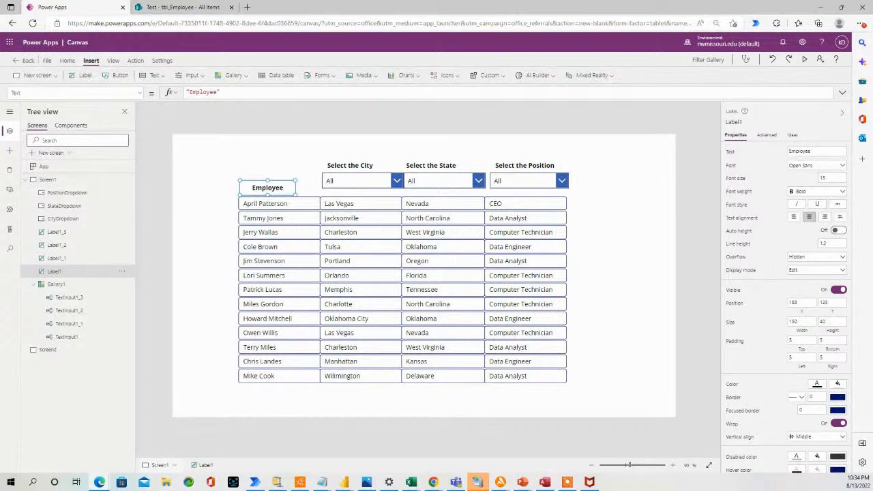